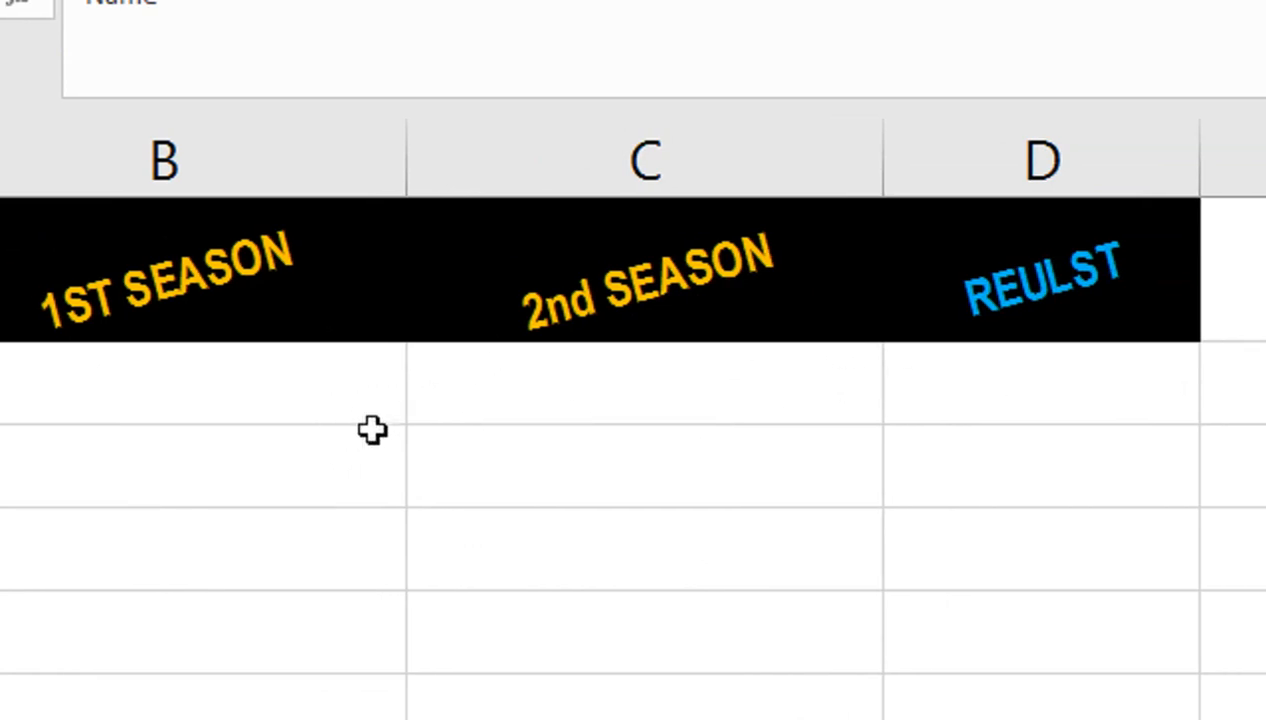
Enter A as the 1ST SEASON value in B2 and N as the 2nd SEASON value in C2
key(Down)
key(Right)
key(Right)
key(Right)
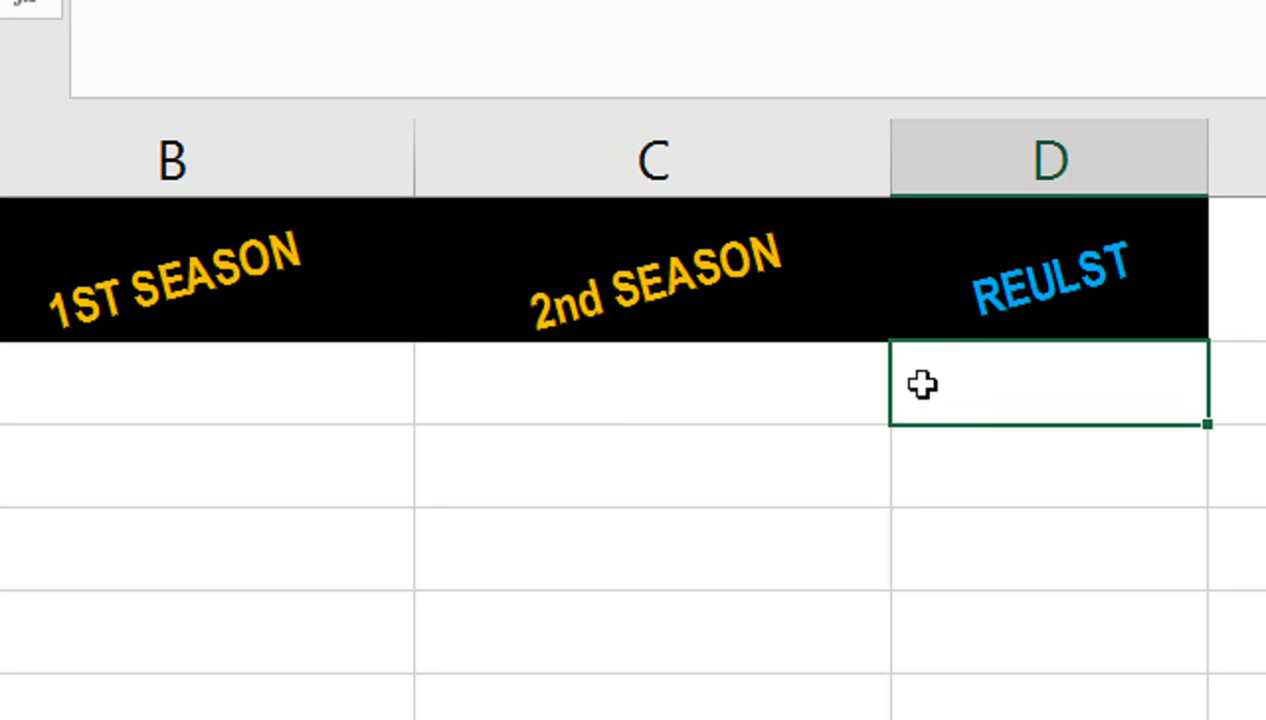
click(300, 380)
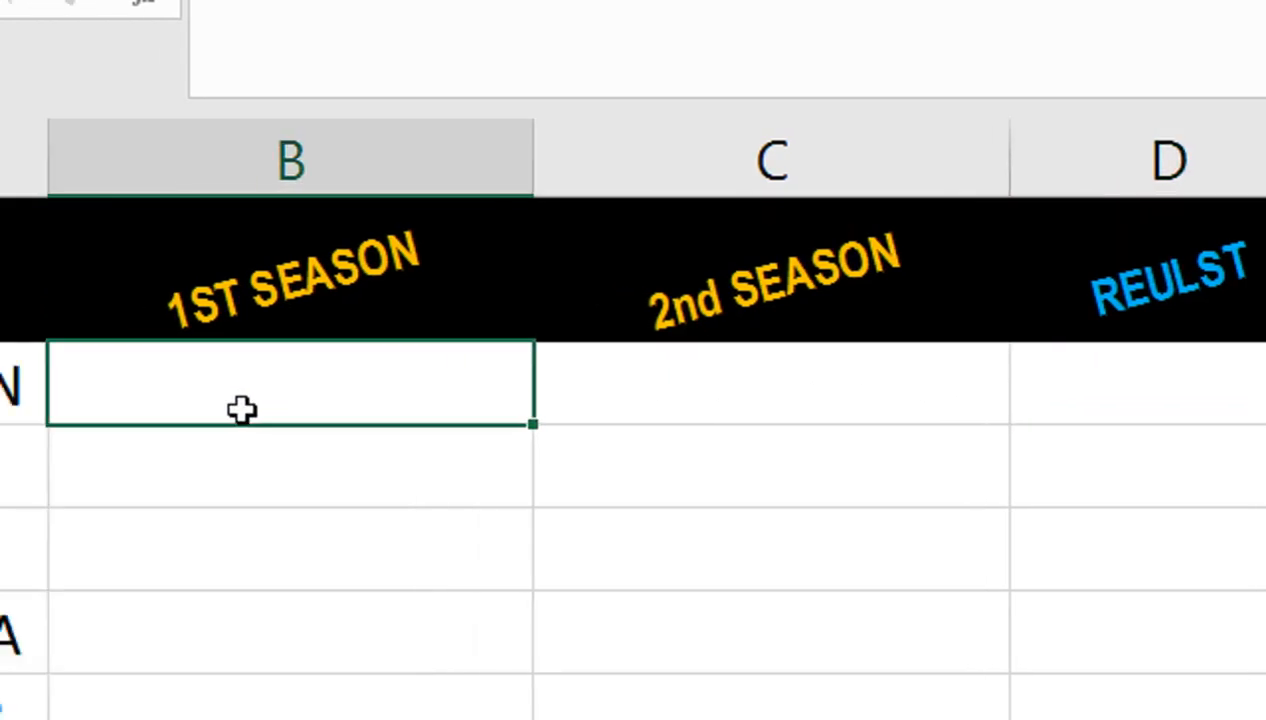
text(a)
key(BackSpace)
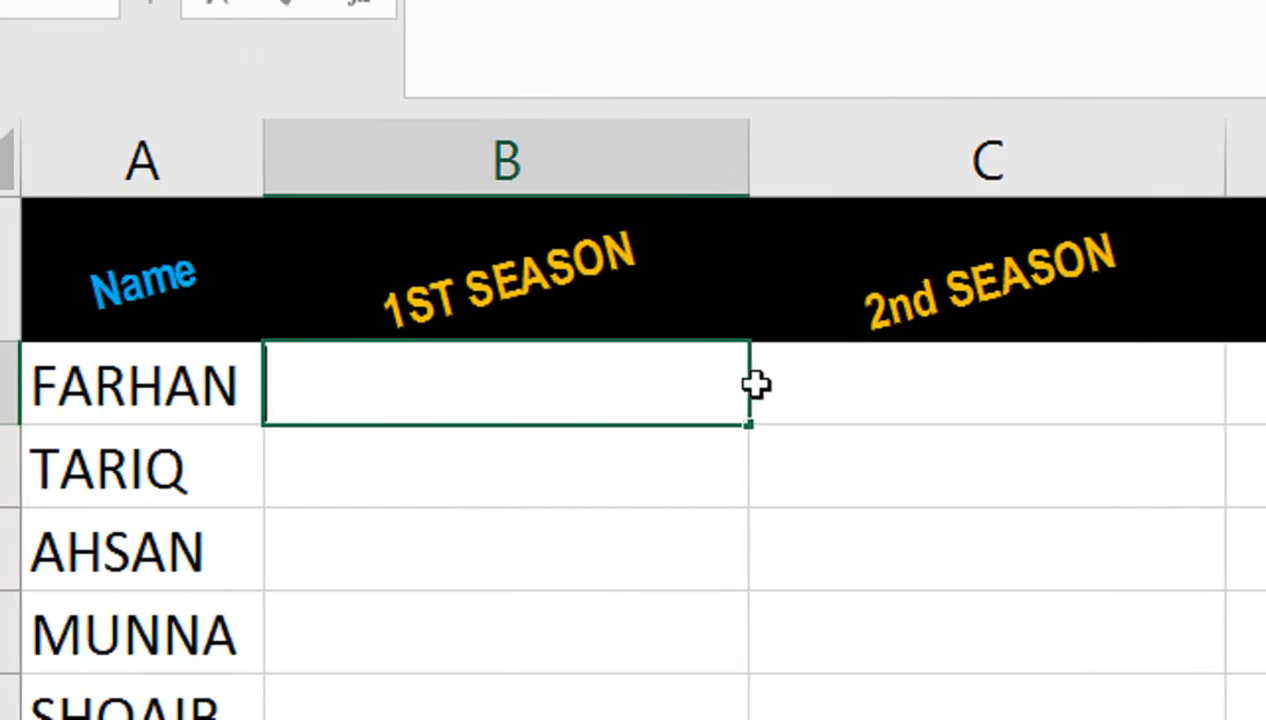
text(A)
click(897, 380)
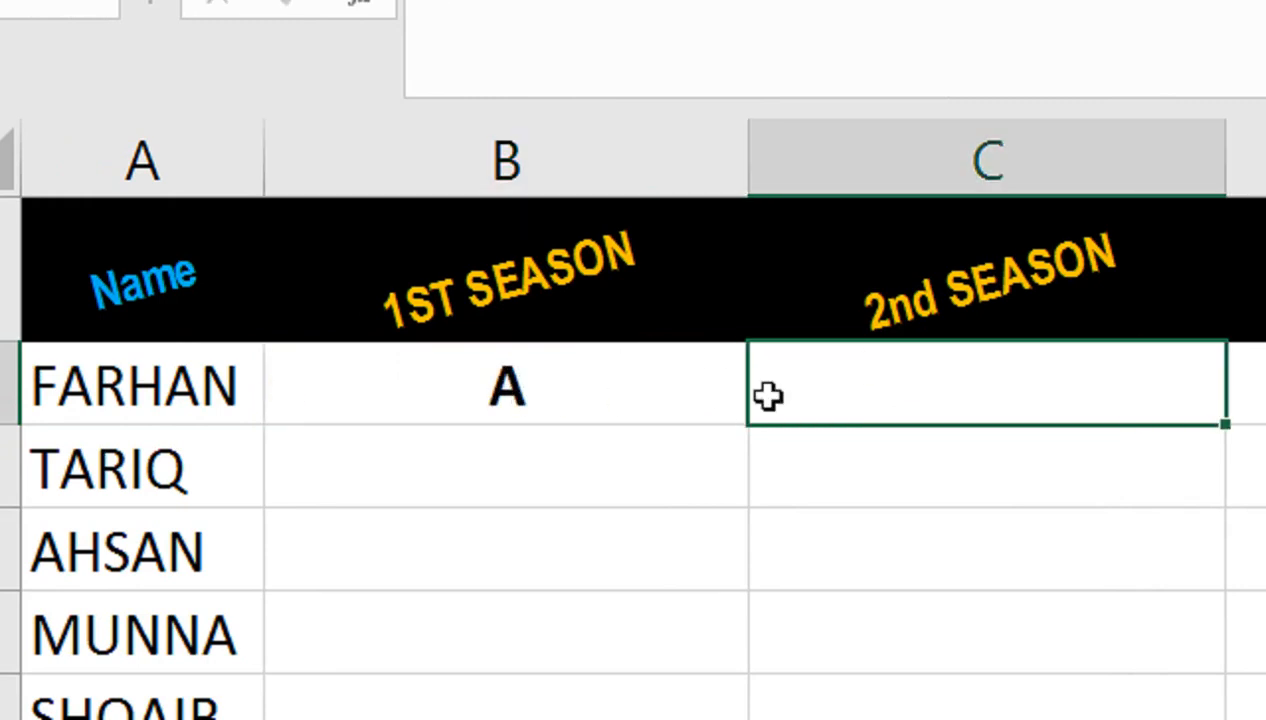
text(N)
click(924, 466)
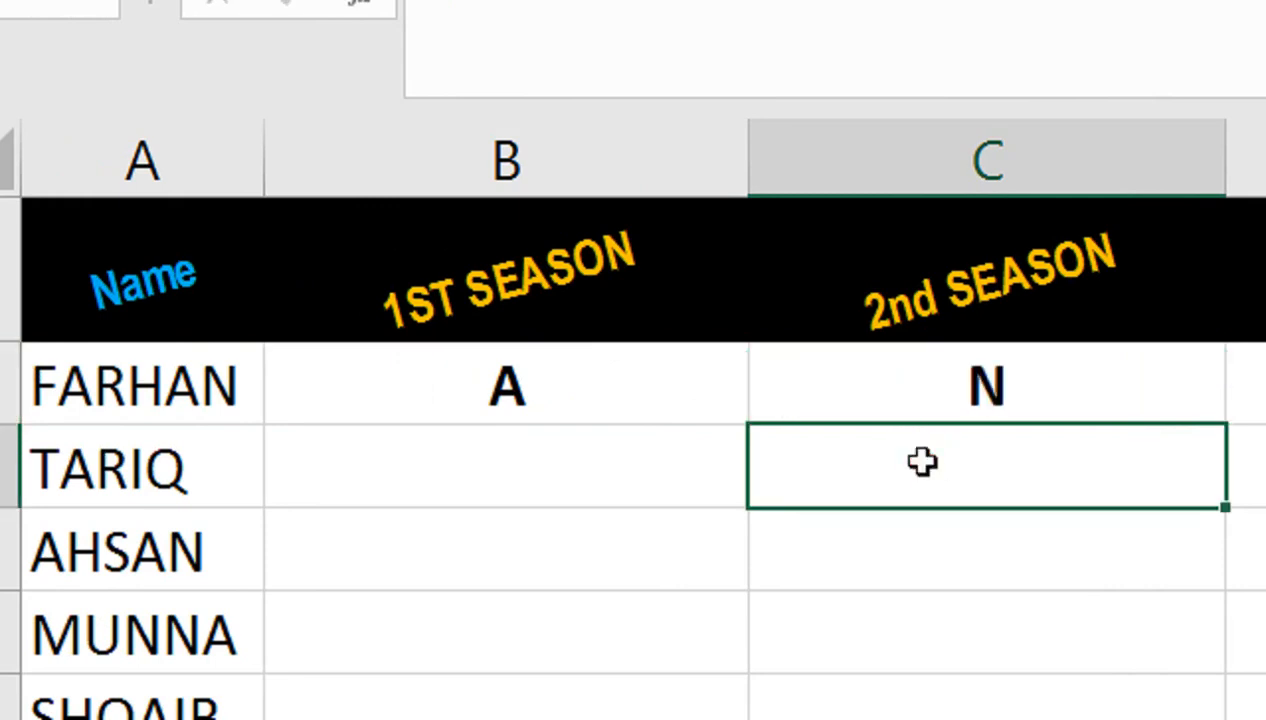
Enter A for both seasons in row 3, cells B3 and C3
click(489, 452)
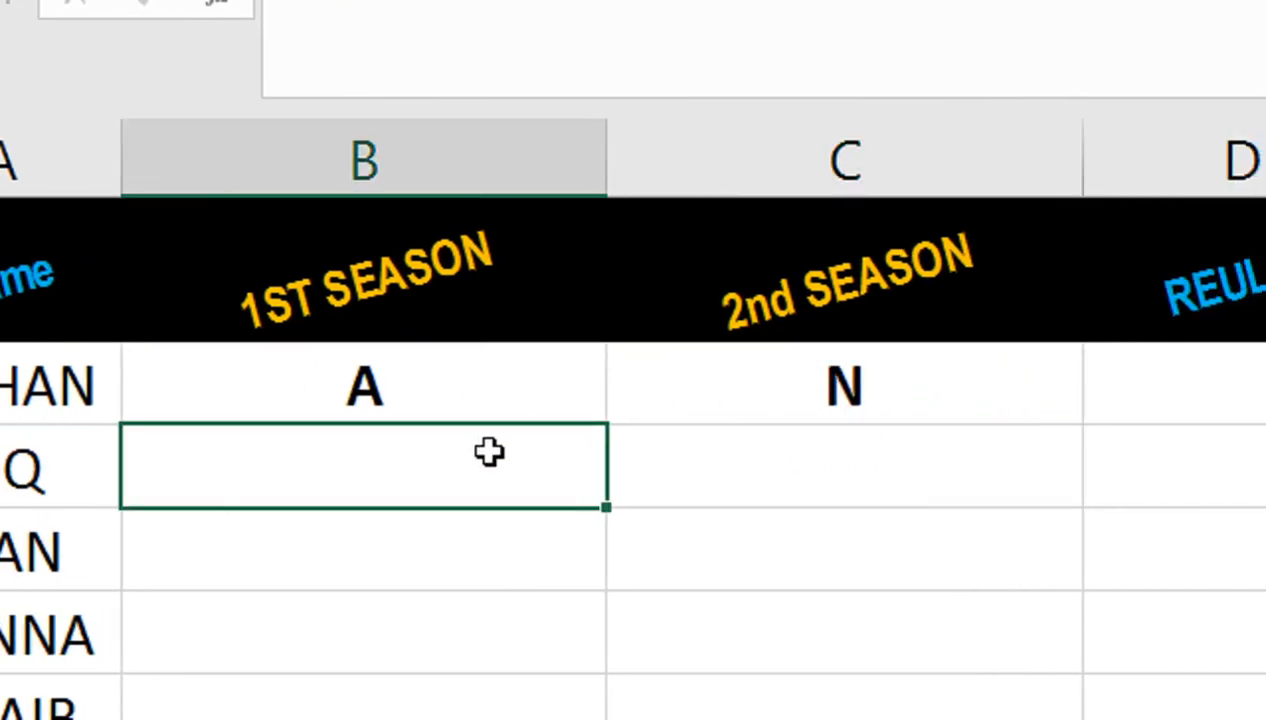
text(A)
key(Tab)
text(A)
key(Tab)
key(Down)
key(Left)
key(Left)
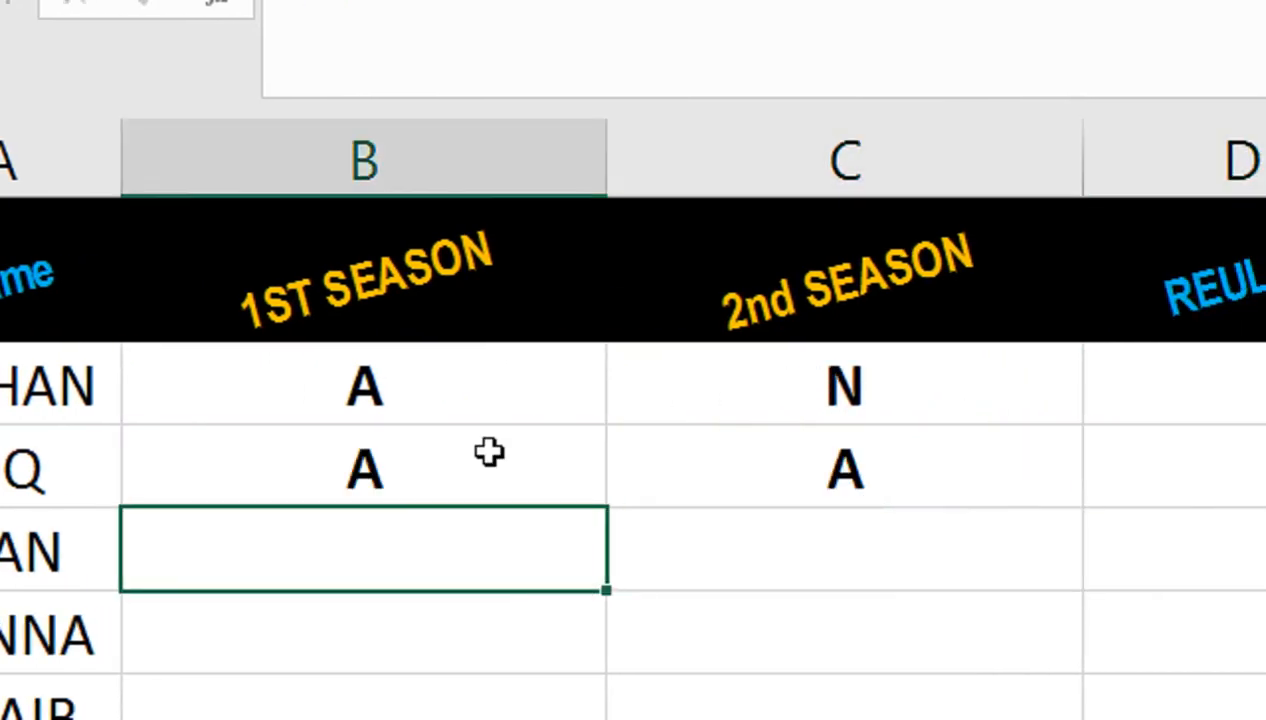
Leave row 4 blank and enter N in B5 and A in C5
key(Down)
text(N)
key(Tab)
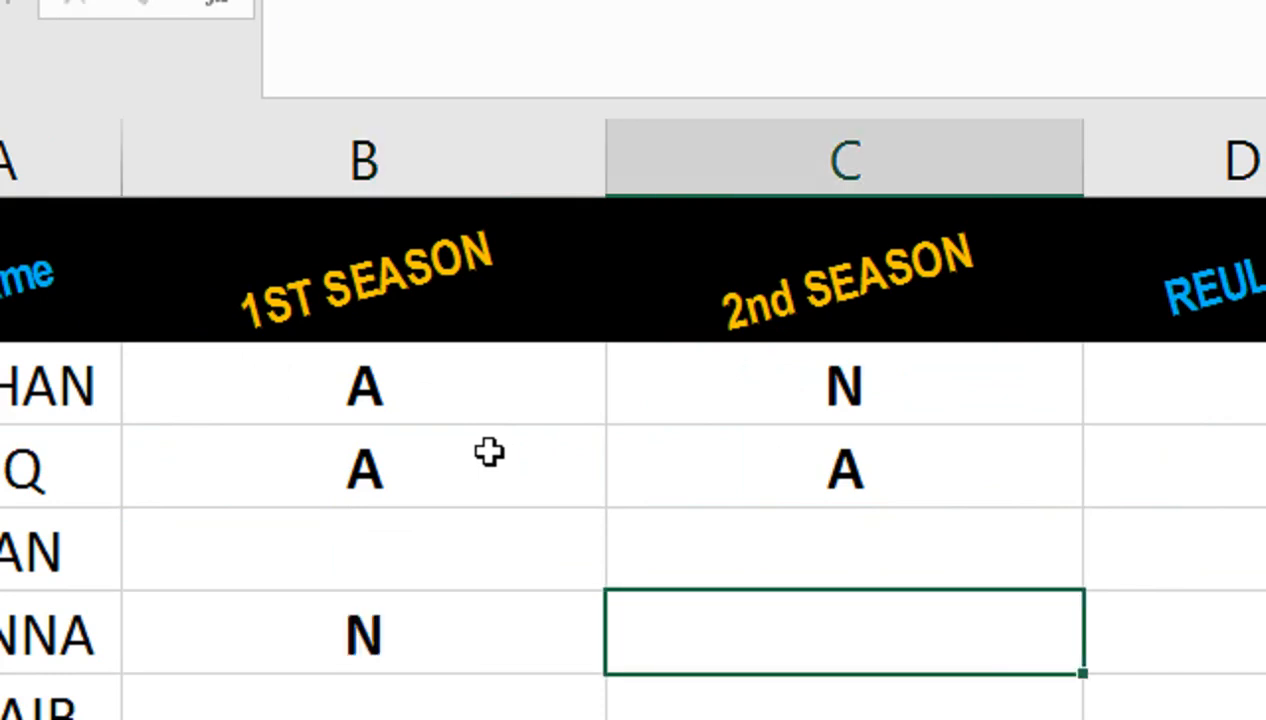
text(A)
key(Tab)
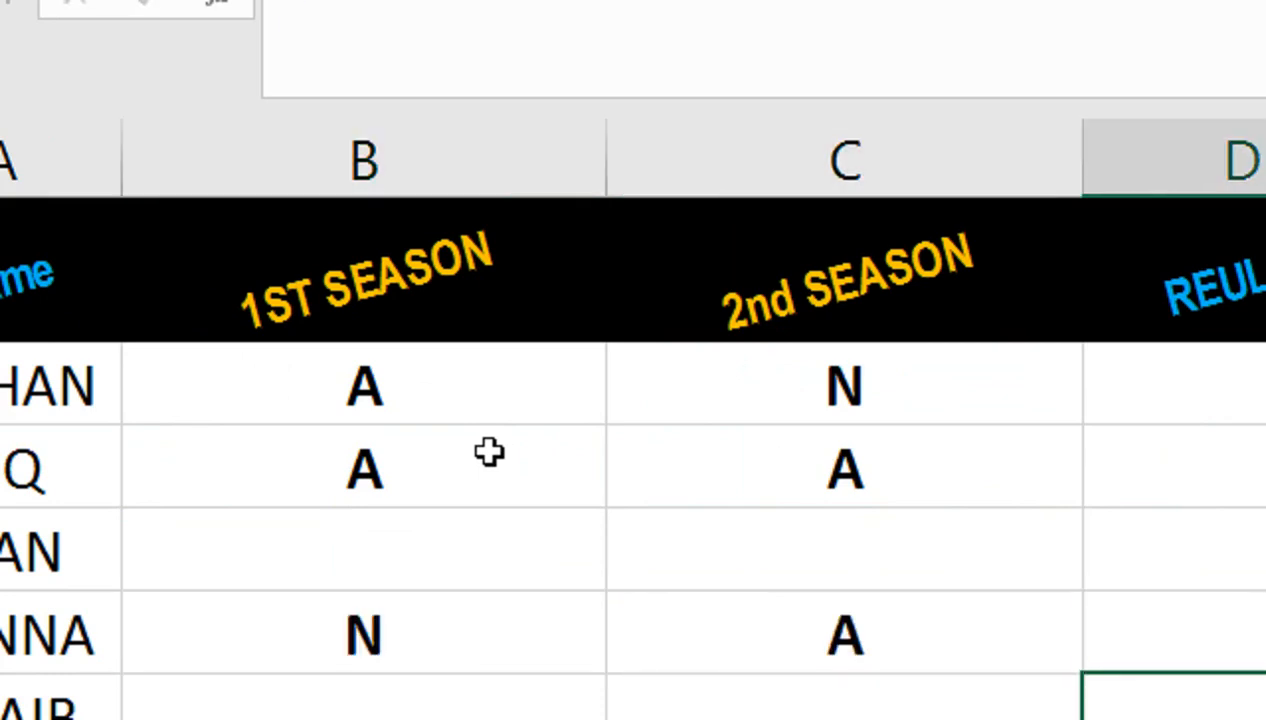
Enter A as the 1ST SEASON value in B6, leaving its 2nd SEASON cell blank
click(493, 695)
text(A)
key(Tab)
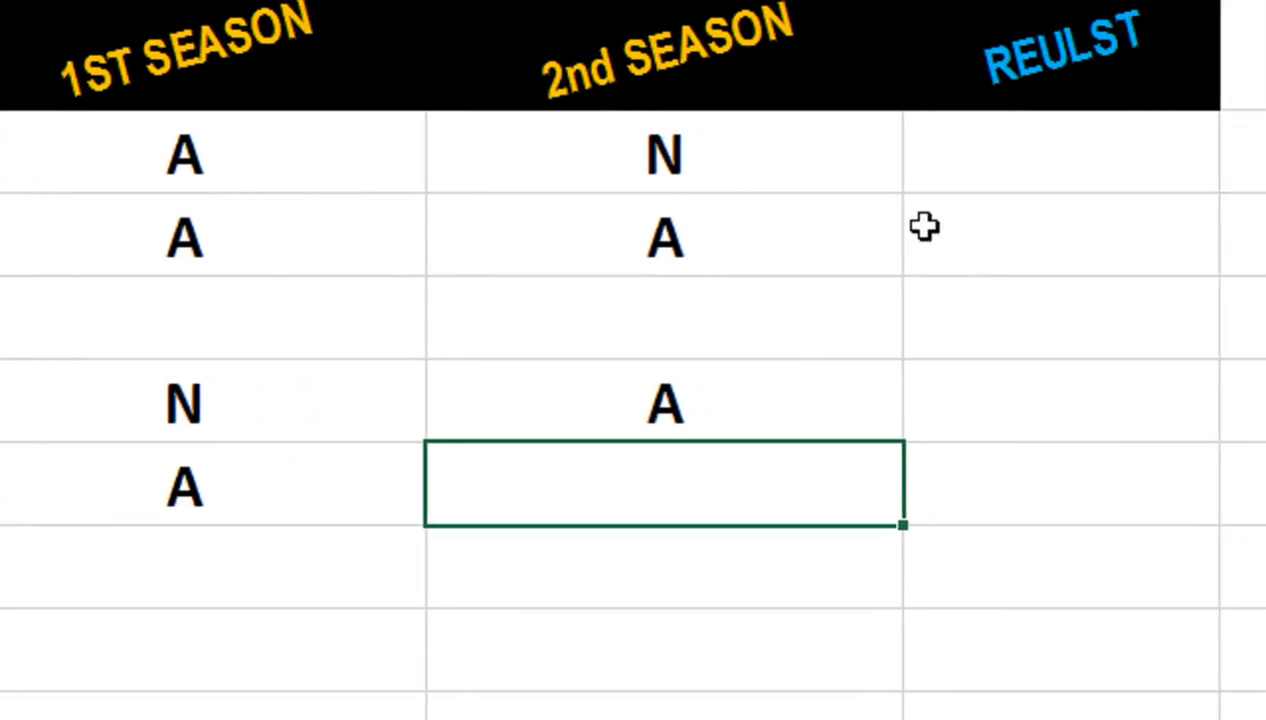
Enter the formula =XOR(B2="A",C2="A") in cell D2
click(1094, 197)
text(=)
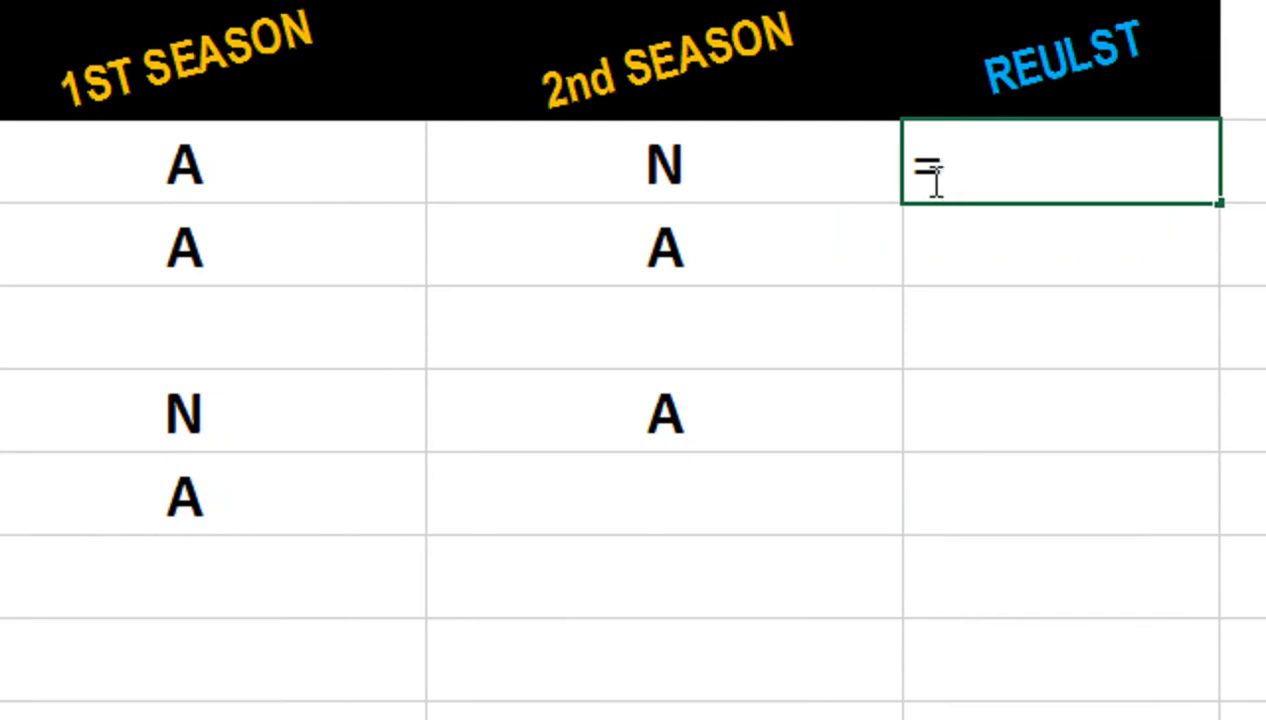
text(XOR)
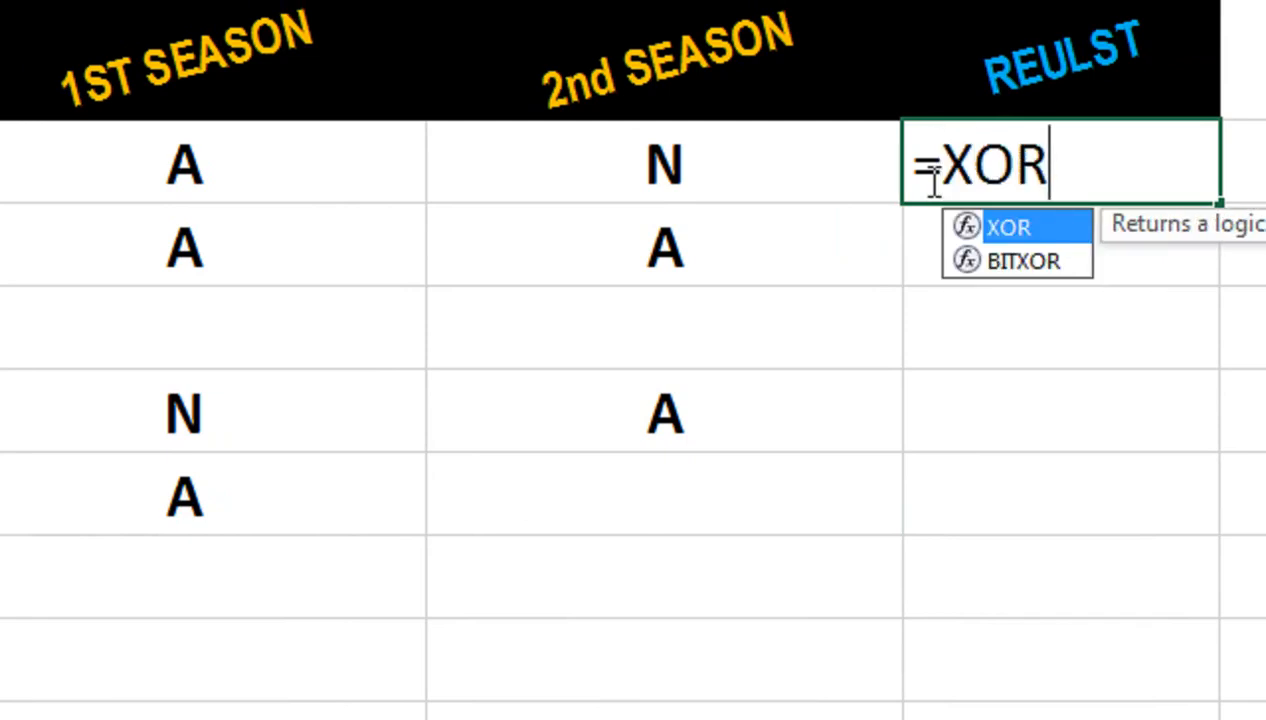
text(()
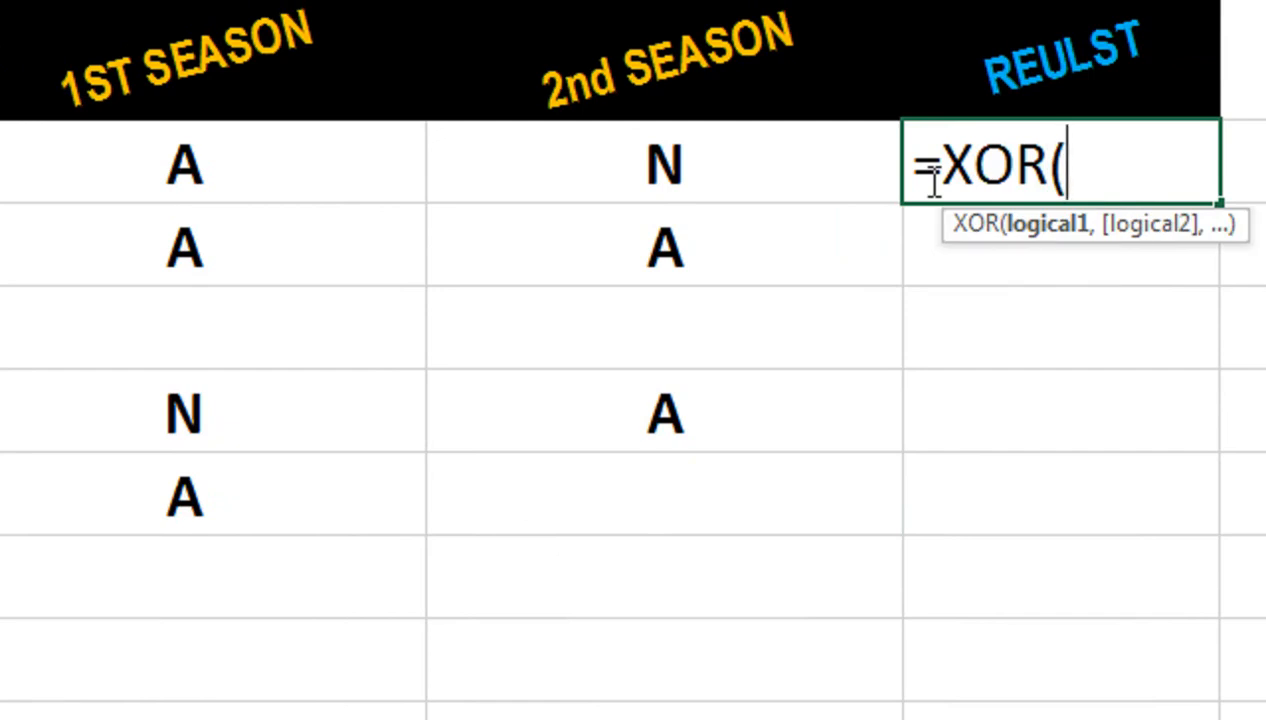
key(Left)
key(Left)
key(Right)
text(=)
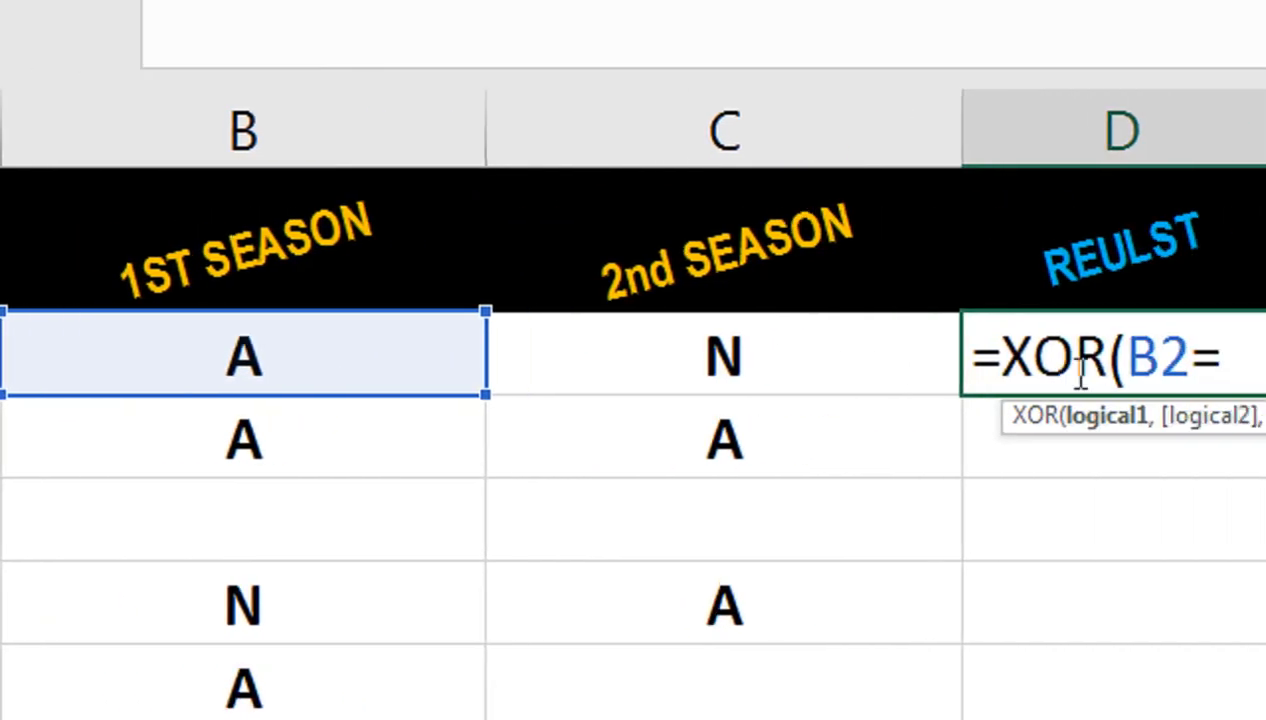
text(")
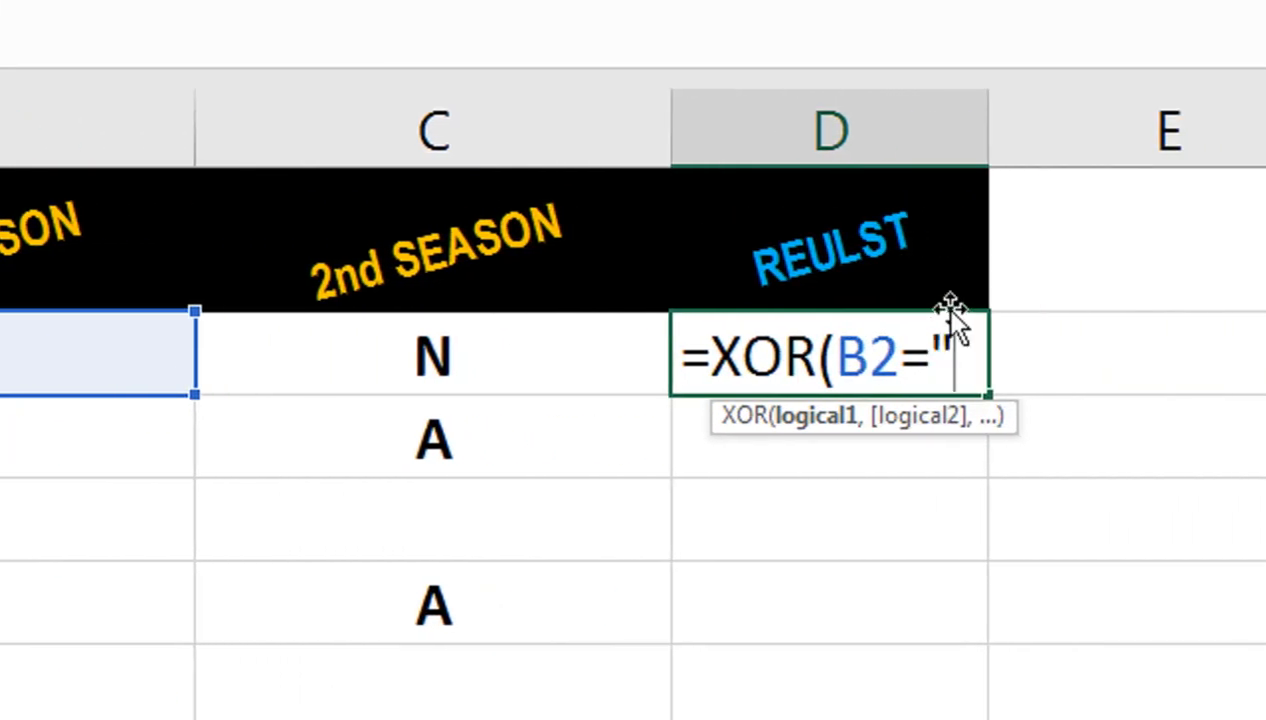
text(A",)
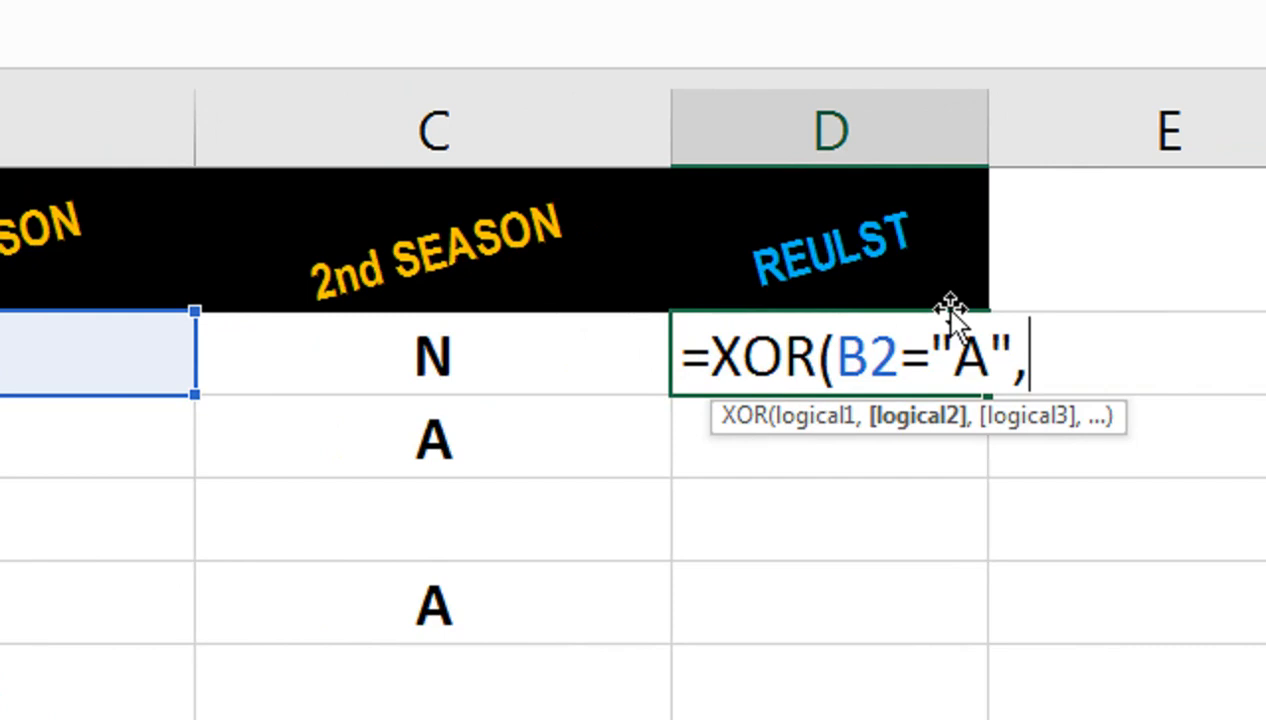
key(Left)
text(=")
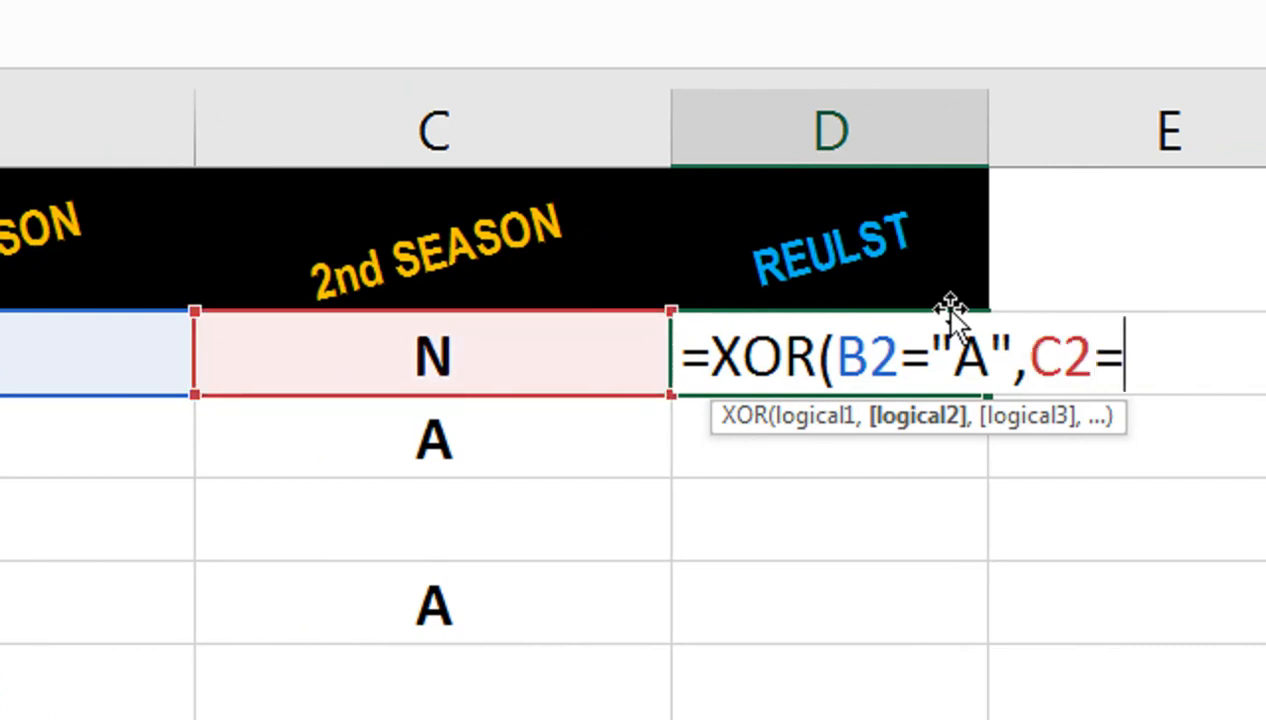
text(A")
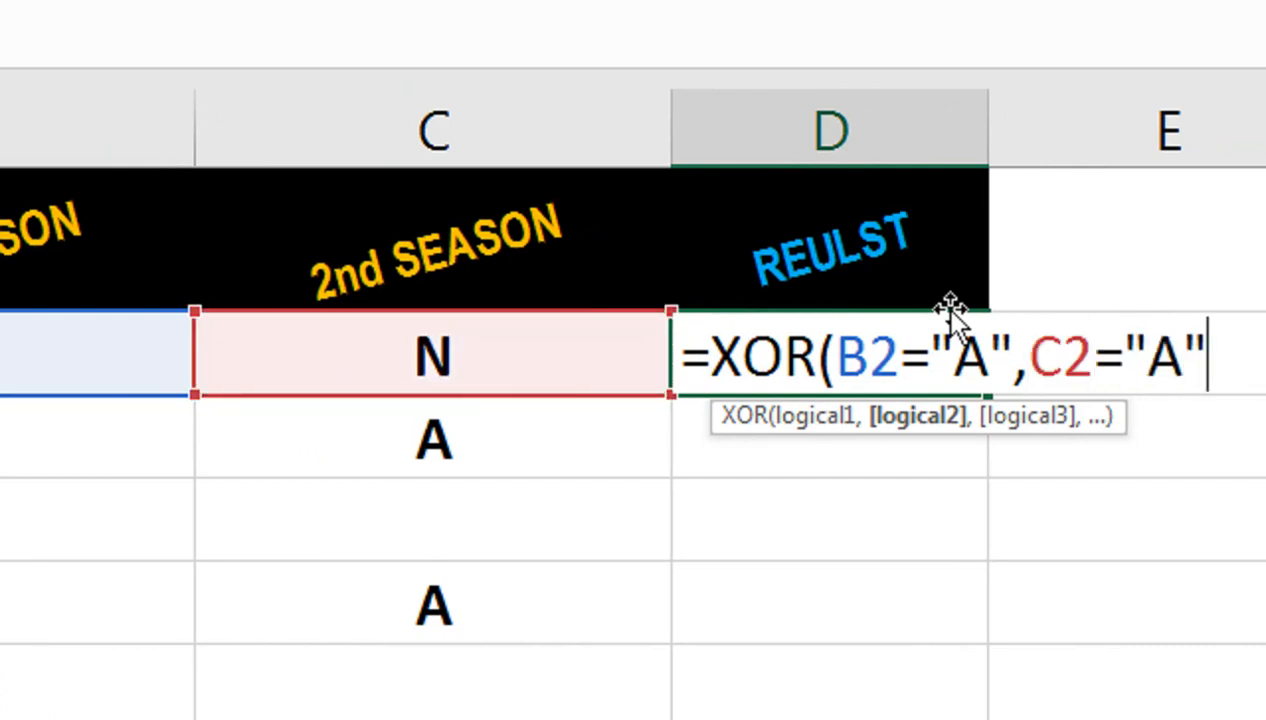
text())
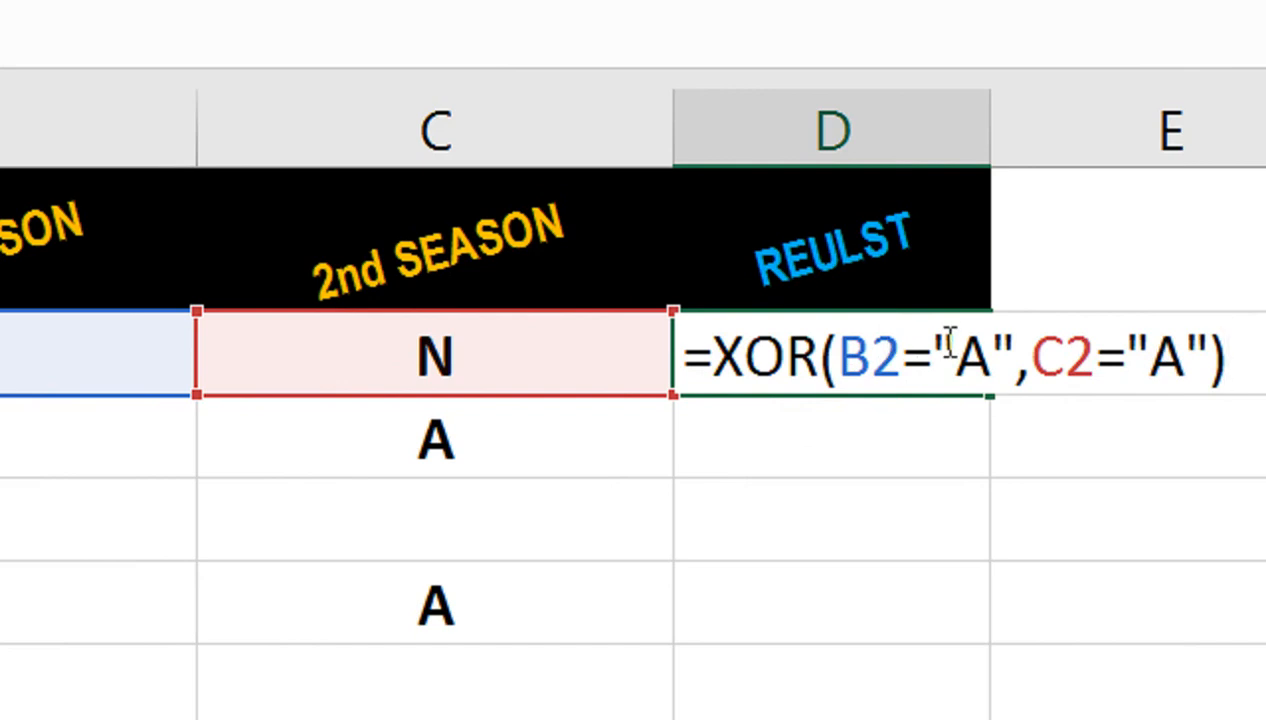
key(Return)
click(946, 342)
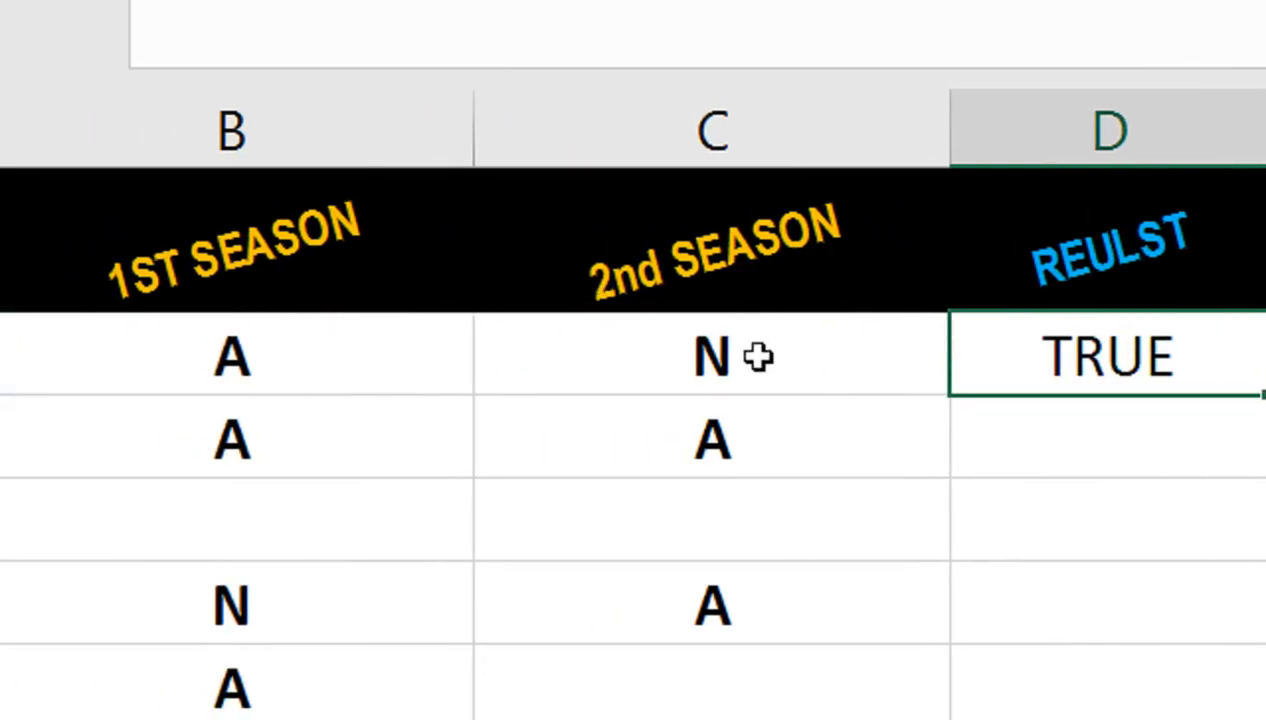
Change the 1ST SEASON value in B2 to N to test the XOR formula
click(426, 374)
text(N)
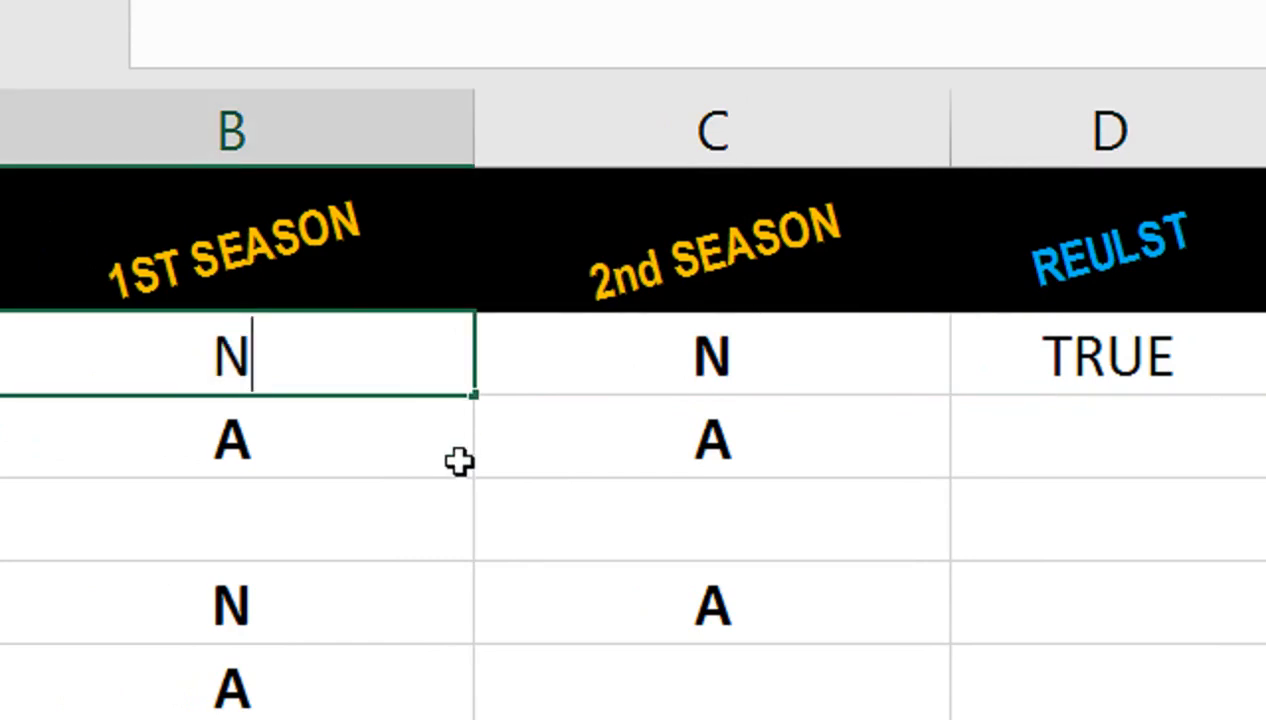
key(Return)
Clear B2:C2 and enter A in both cells to test the XOR formula with matching values
click(770, 357)
shift+click(300, 365)
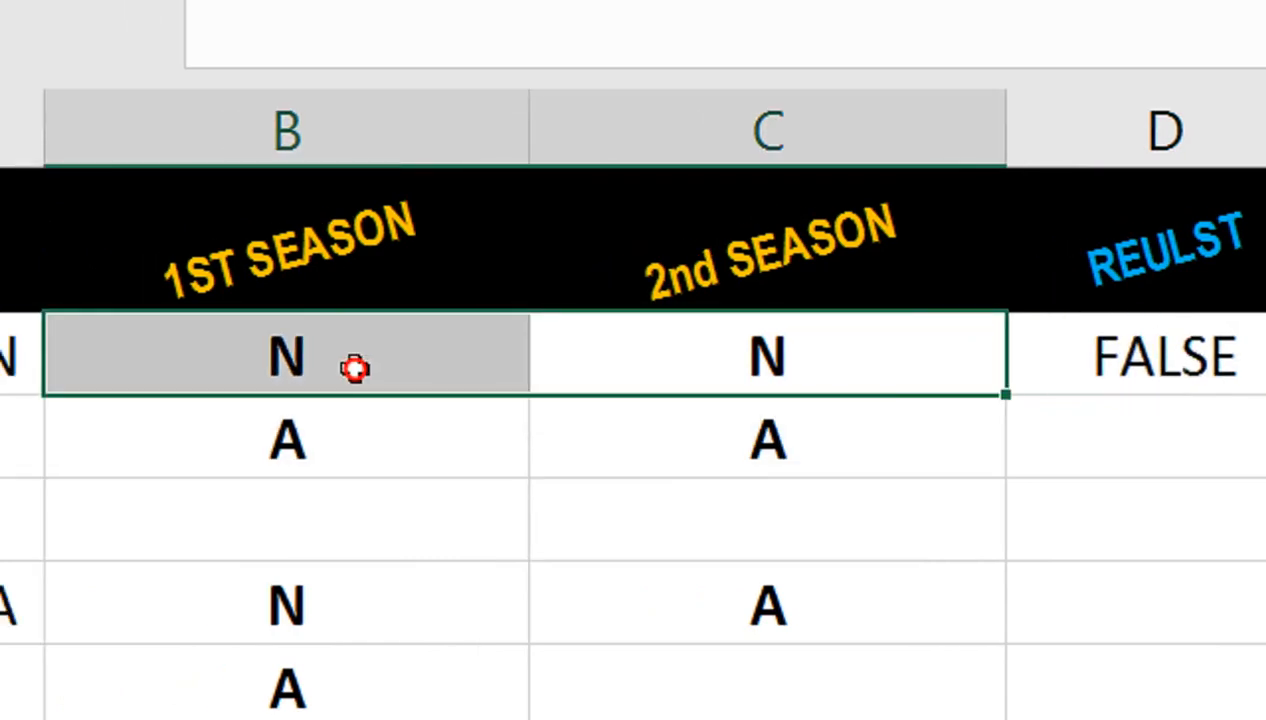
key(Delete)
click(891, 490)
click(828, 362)
text(A)
click(461, 345)
text(A)
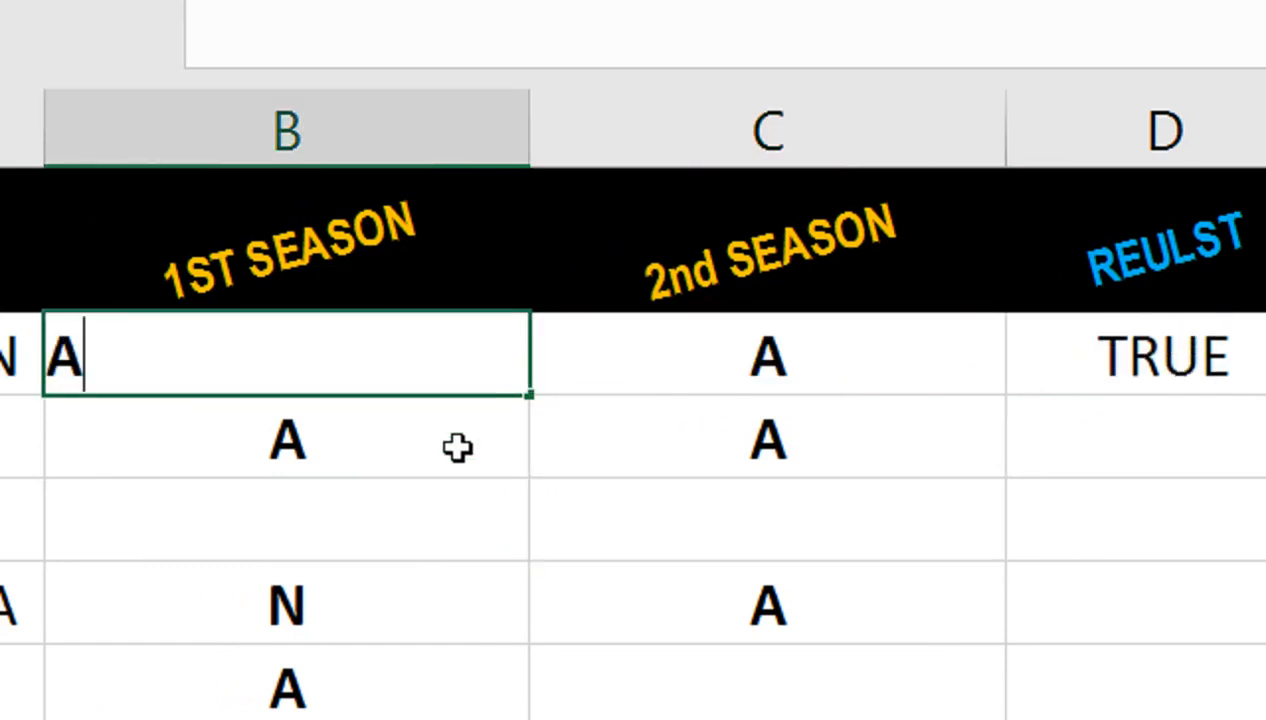
click(458, 447)
Set the 2nd SEASON value in C2 back to N
click(718, 368)
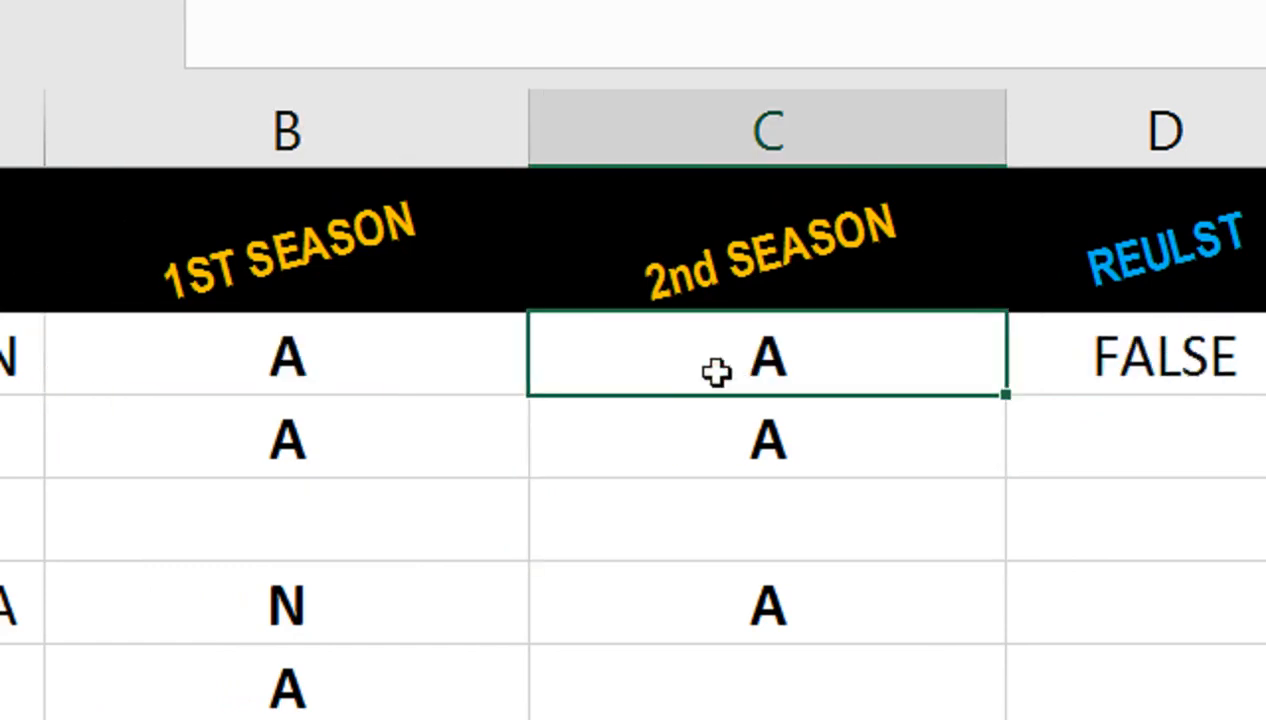
click(302, 365)
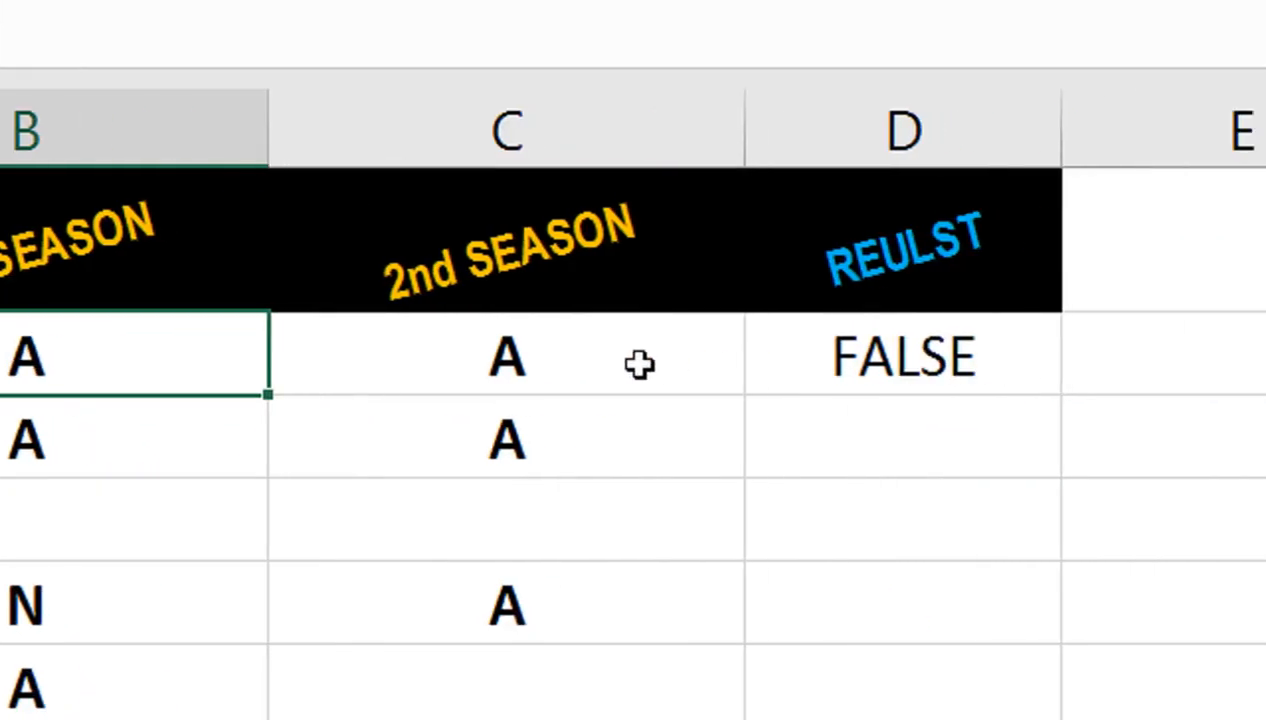
click(734, 362)
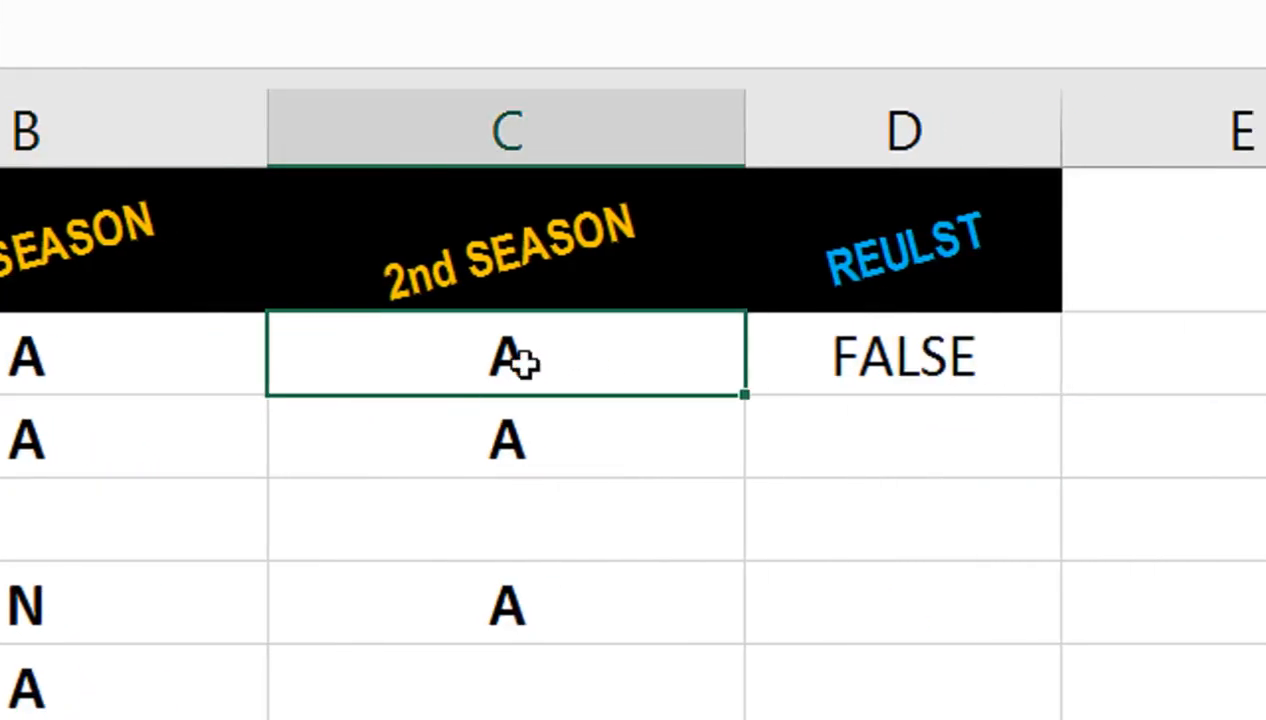
text(N)
key(Return)
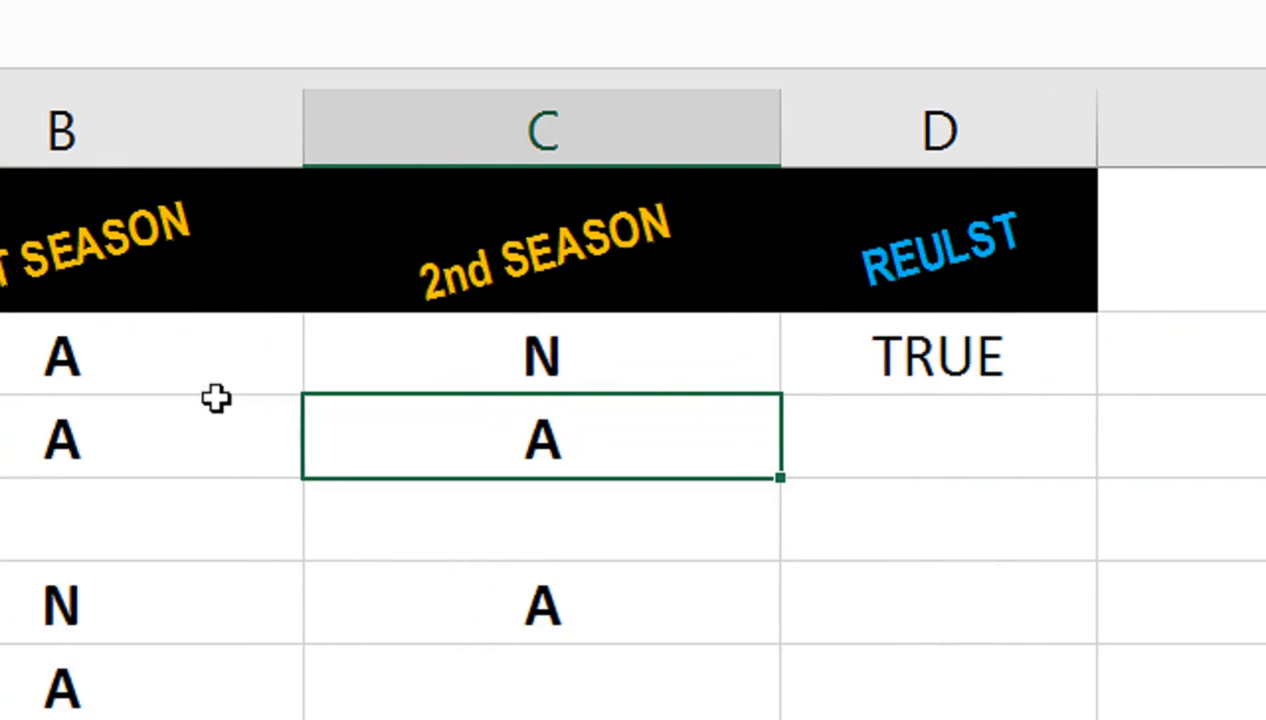
Fill the XOR formula from D2 down through D6
click(217, 400)
click(893, 362)
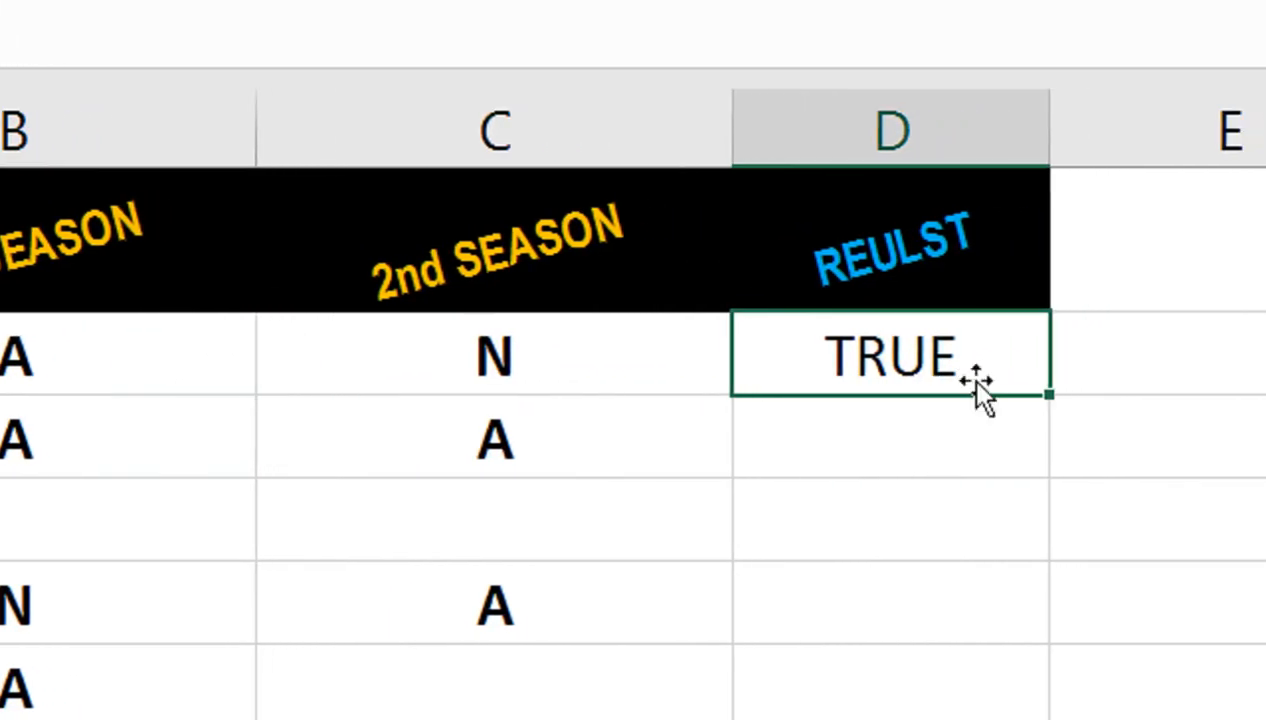
drag(955, 400, 873, 697)
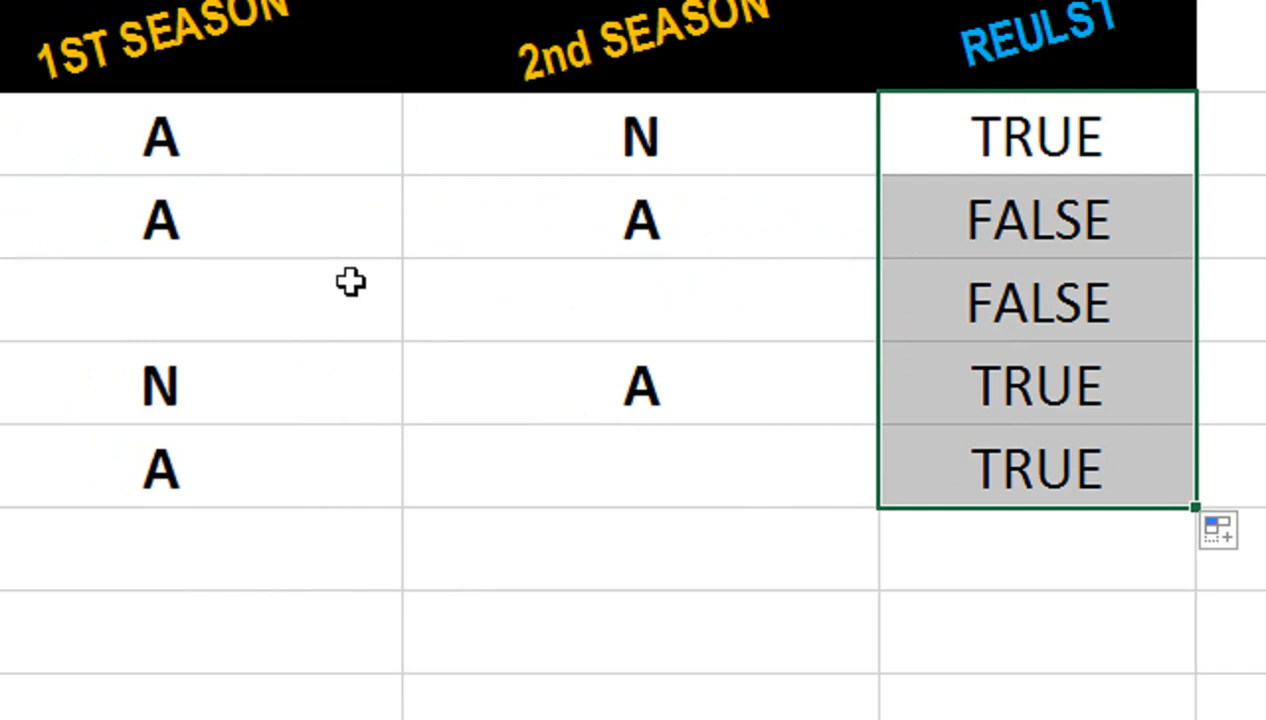
Wrap the XOR formula in D2 in an IF function that returns "YES" when true and "NO" when false
click(945, 130)
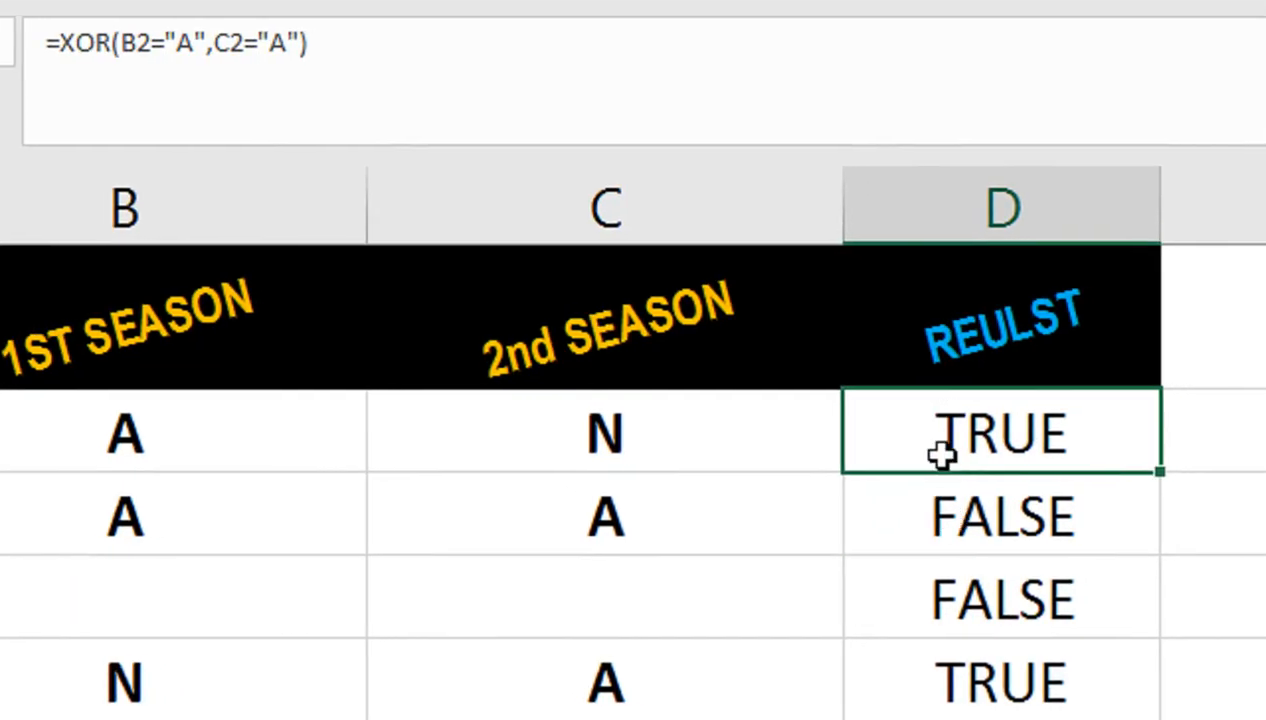
double_click(975, 437)
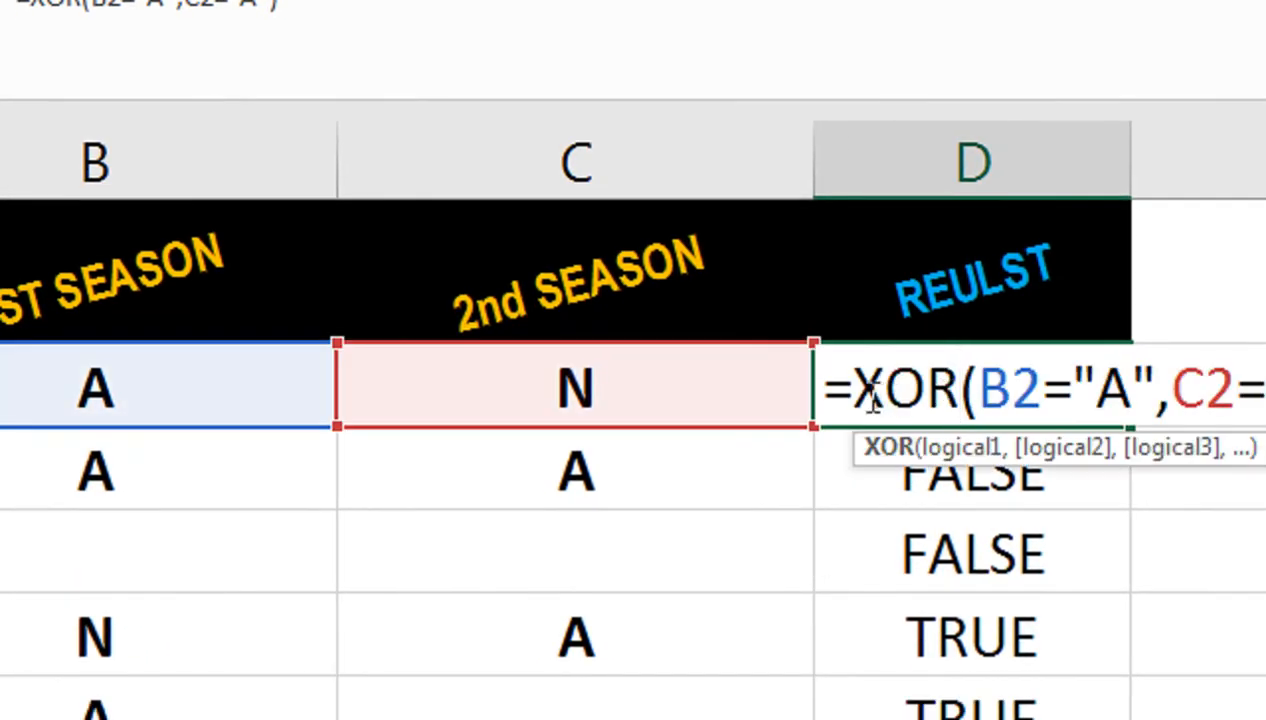
click(870, 398)
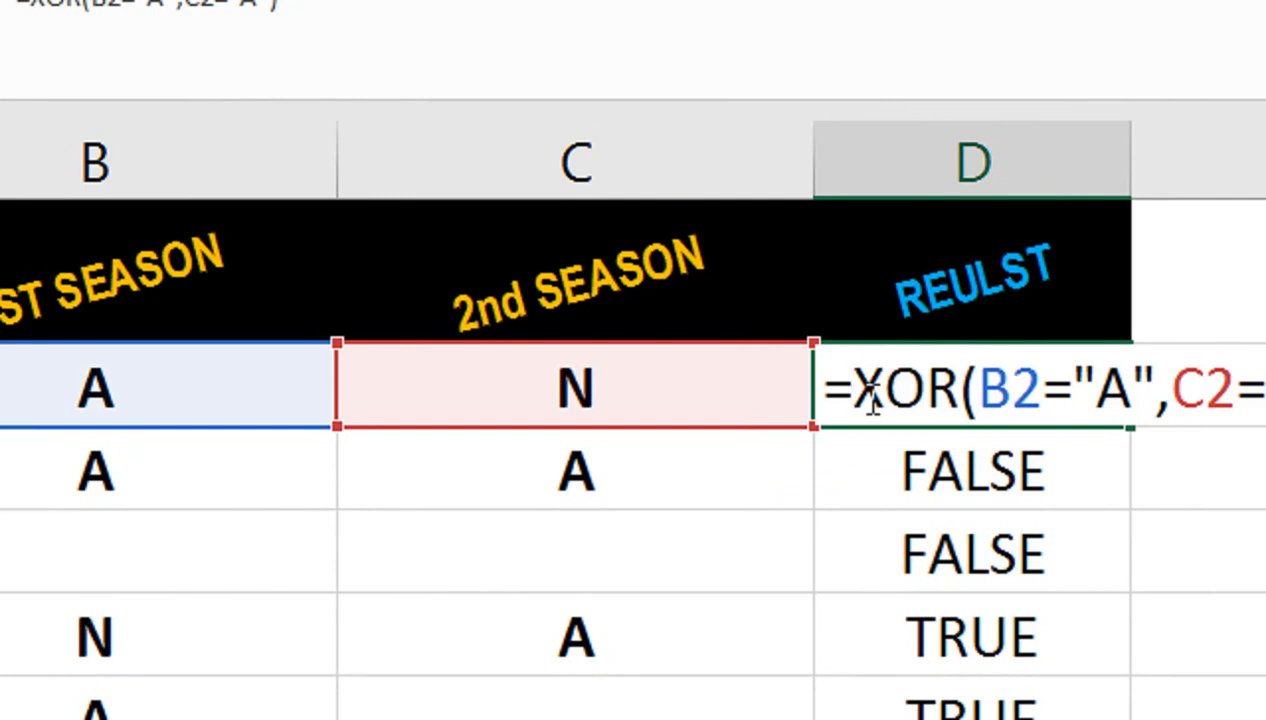
text(0)
key(BackSpace)
text(IF()
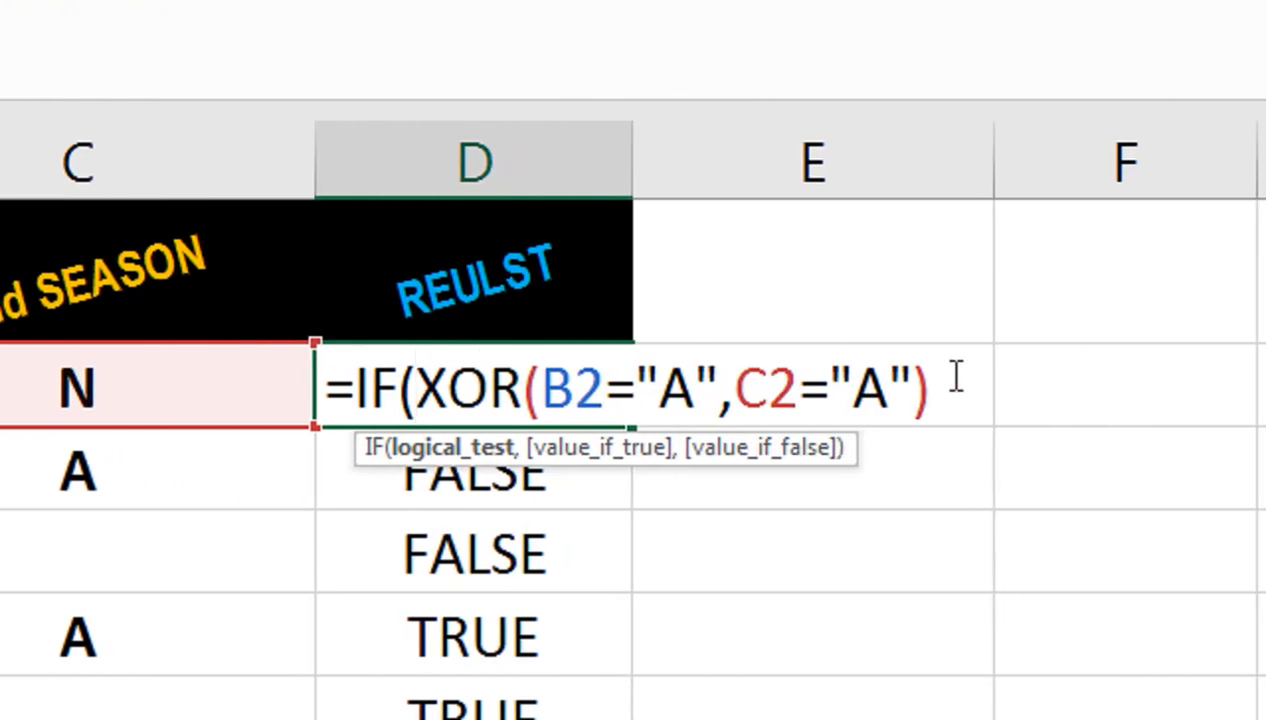
click(957, 378)
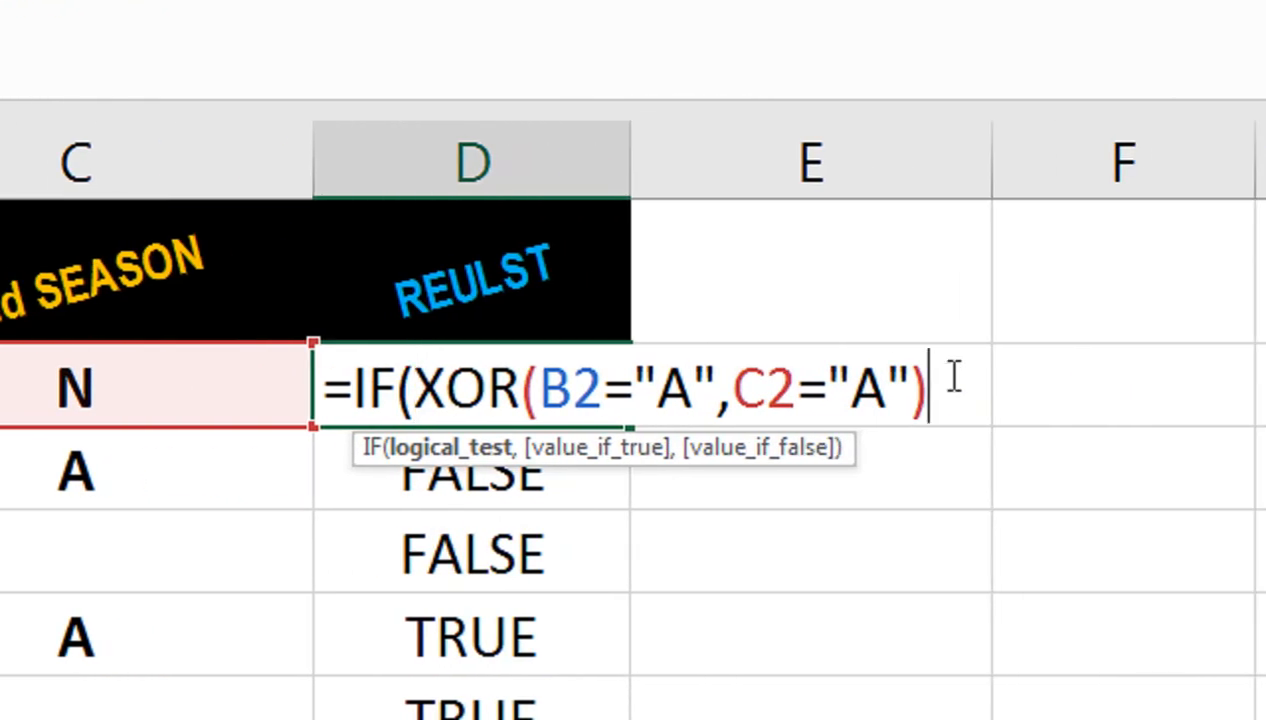
text(,")
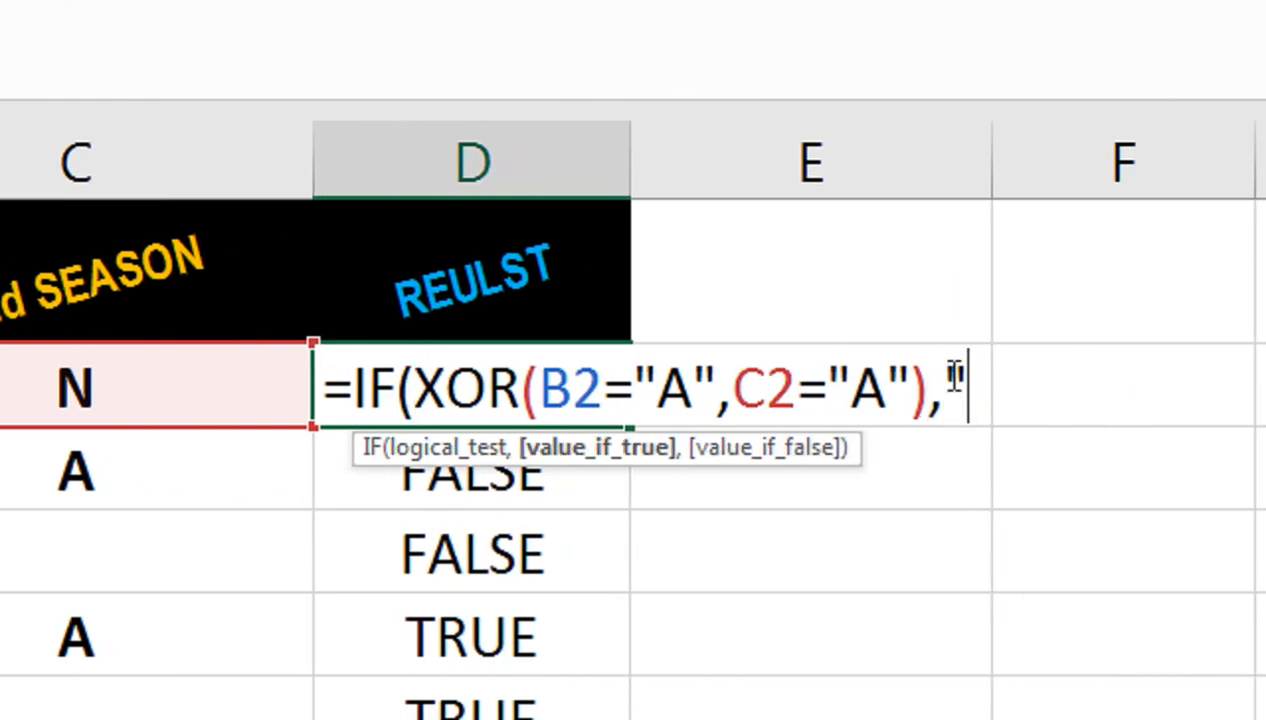
text(YES",)
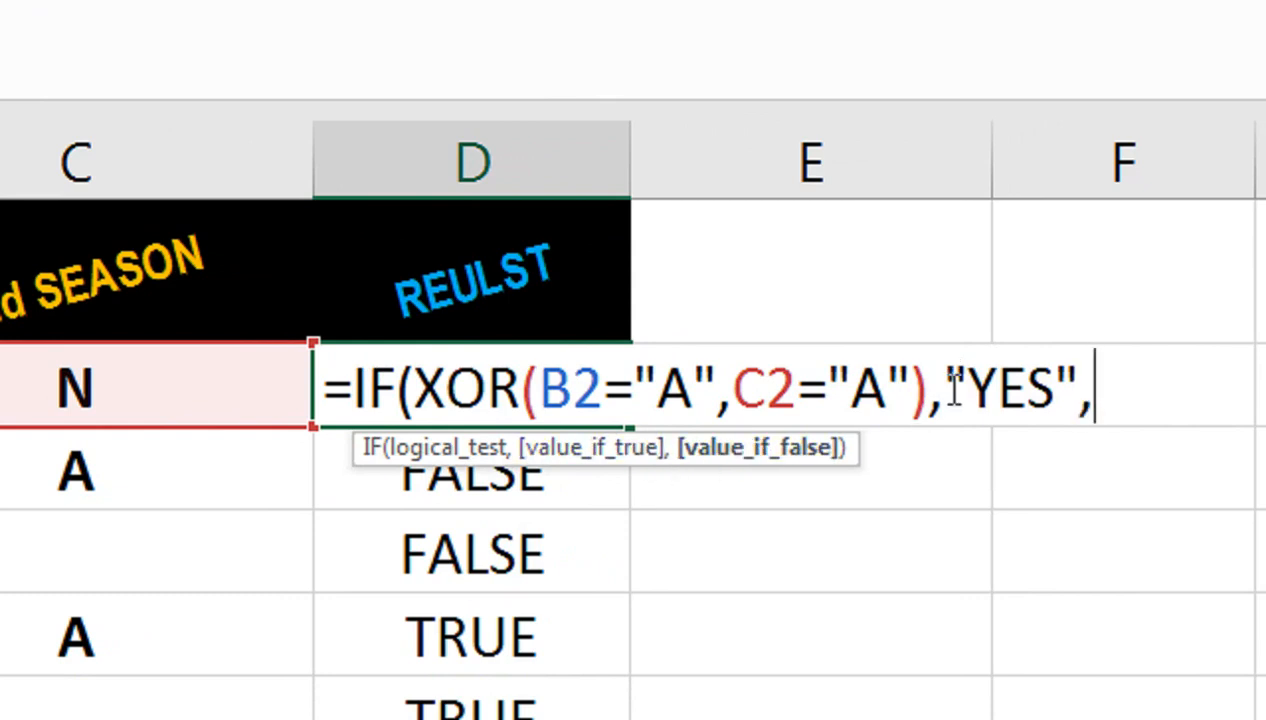
text("NO"))
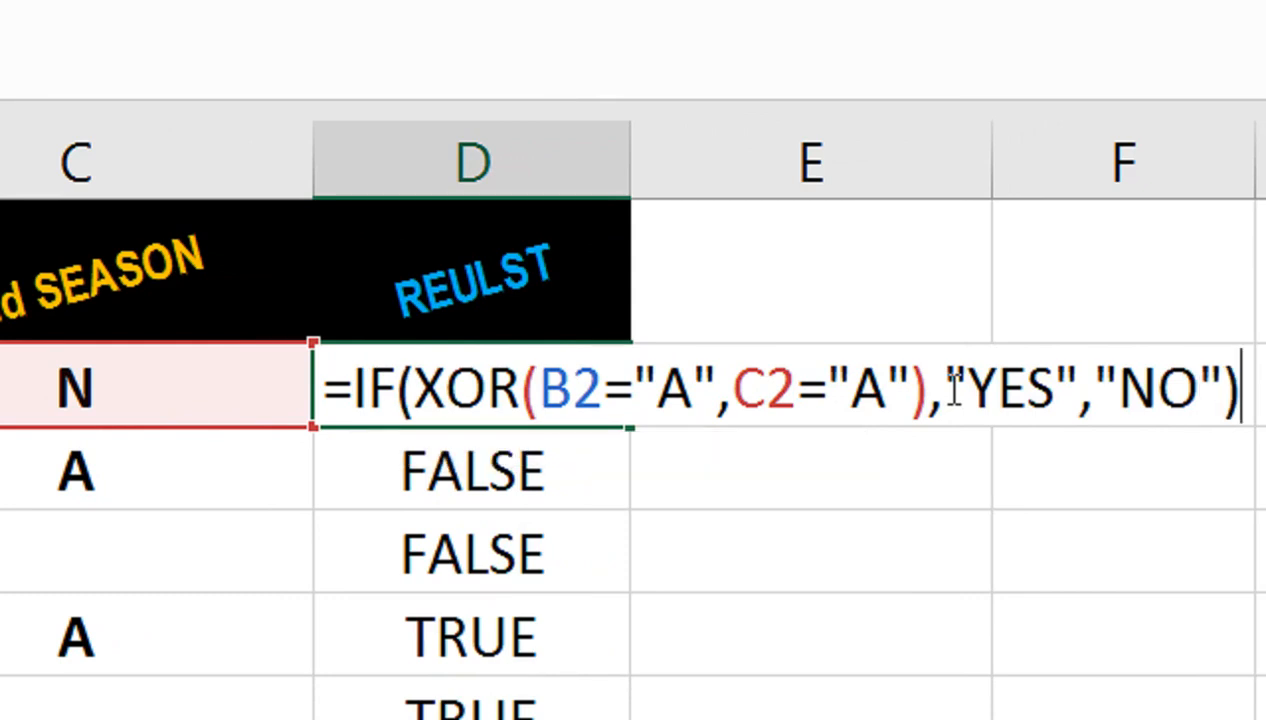
key(Return)
Fill the IF-XOR formula from D2 down through D6 and center the results horizontally
click(616, 395)
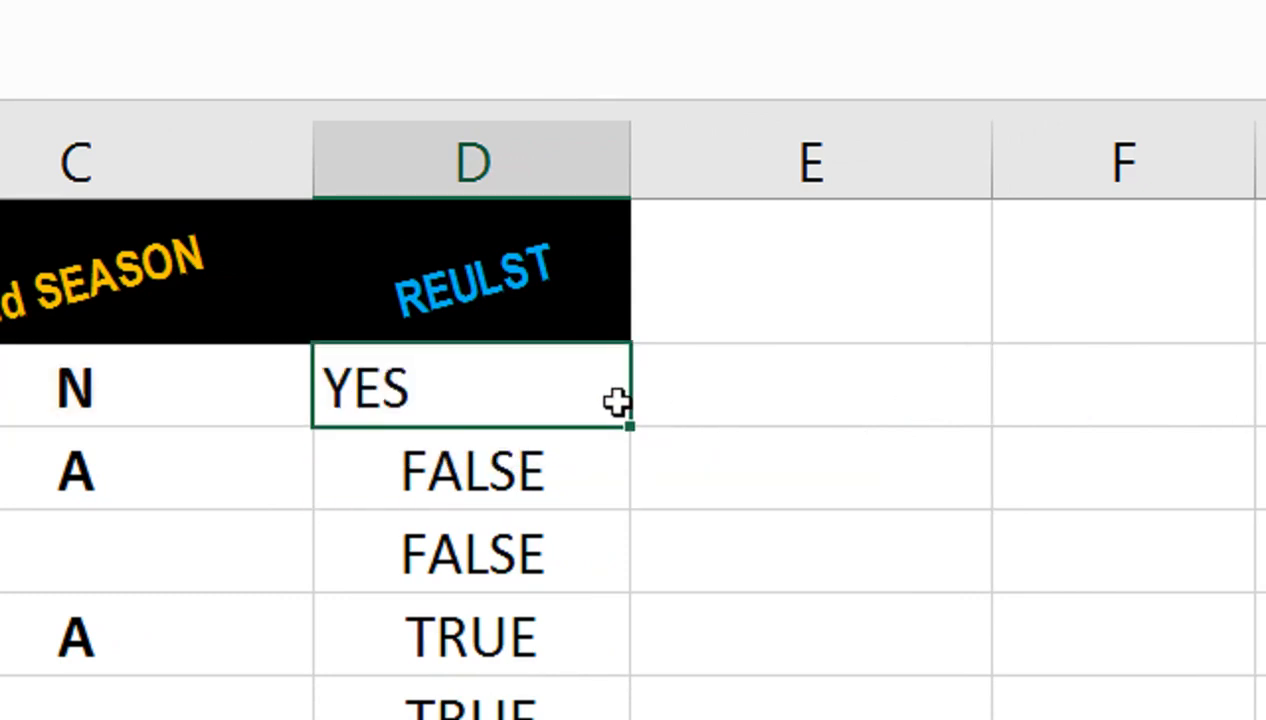
drag(627, 423, 598, 719)
drag(598, 648, 596, 655)
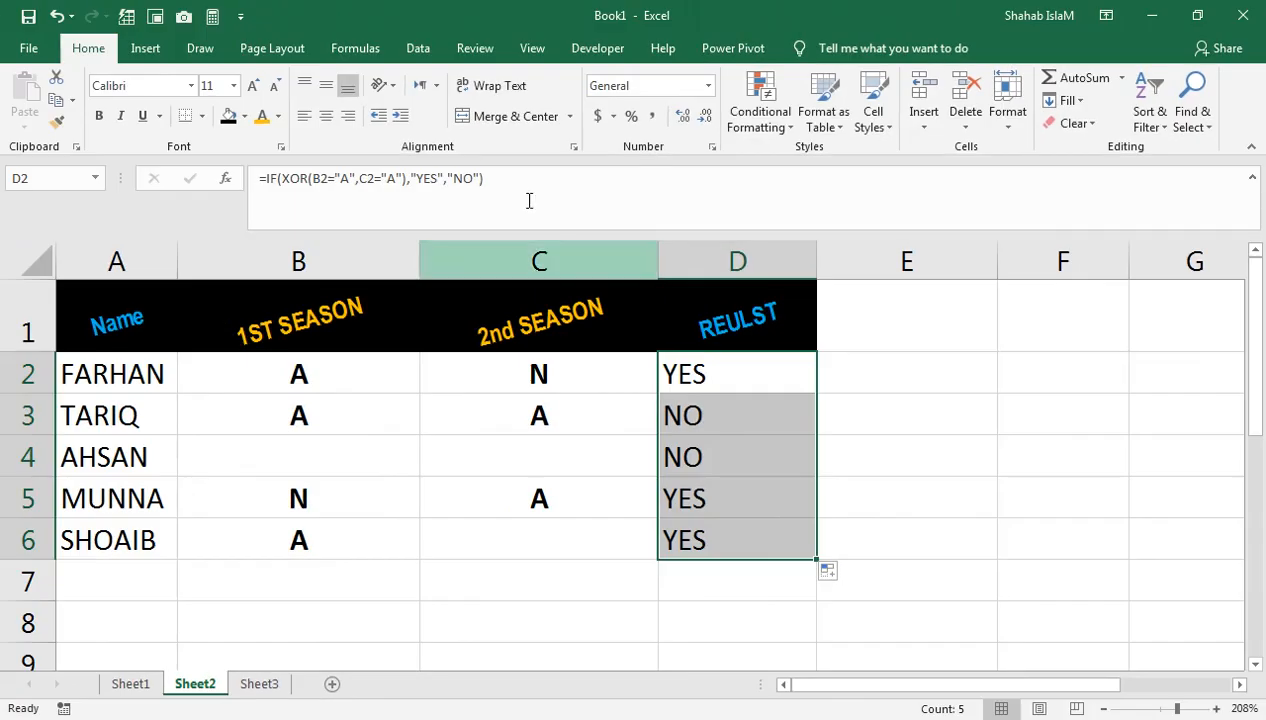
click(332, 117)
click(697, 365)
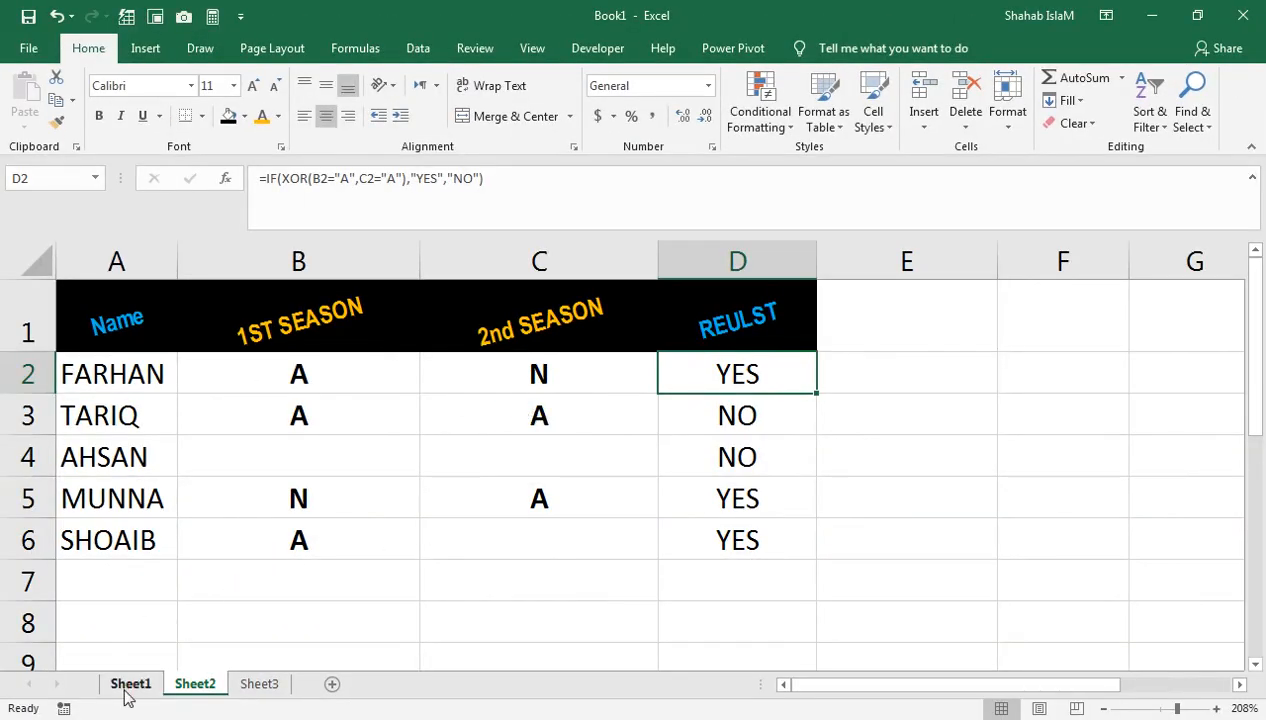
On Sheet1, start an AND formula in the Status cell G2 with the relative condition B2="C"
click(128, 687)
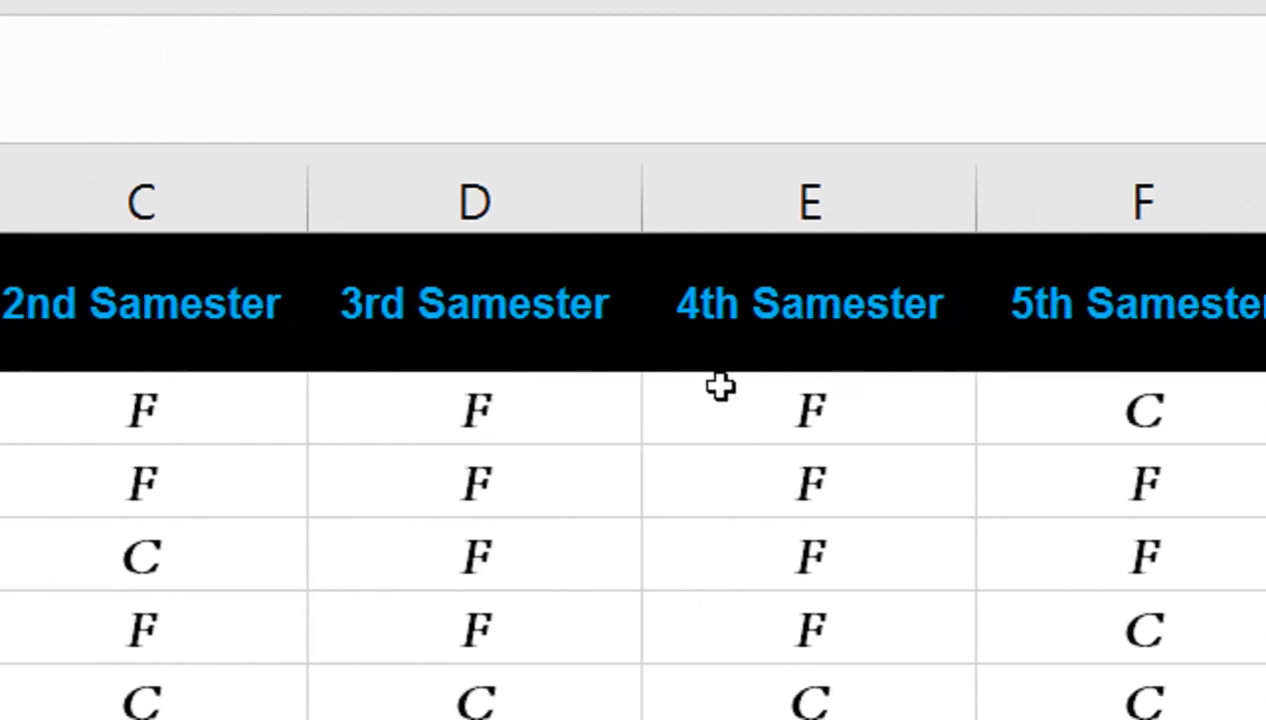
click(1094, 435)
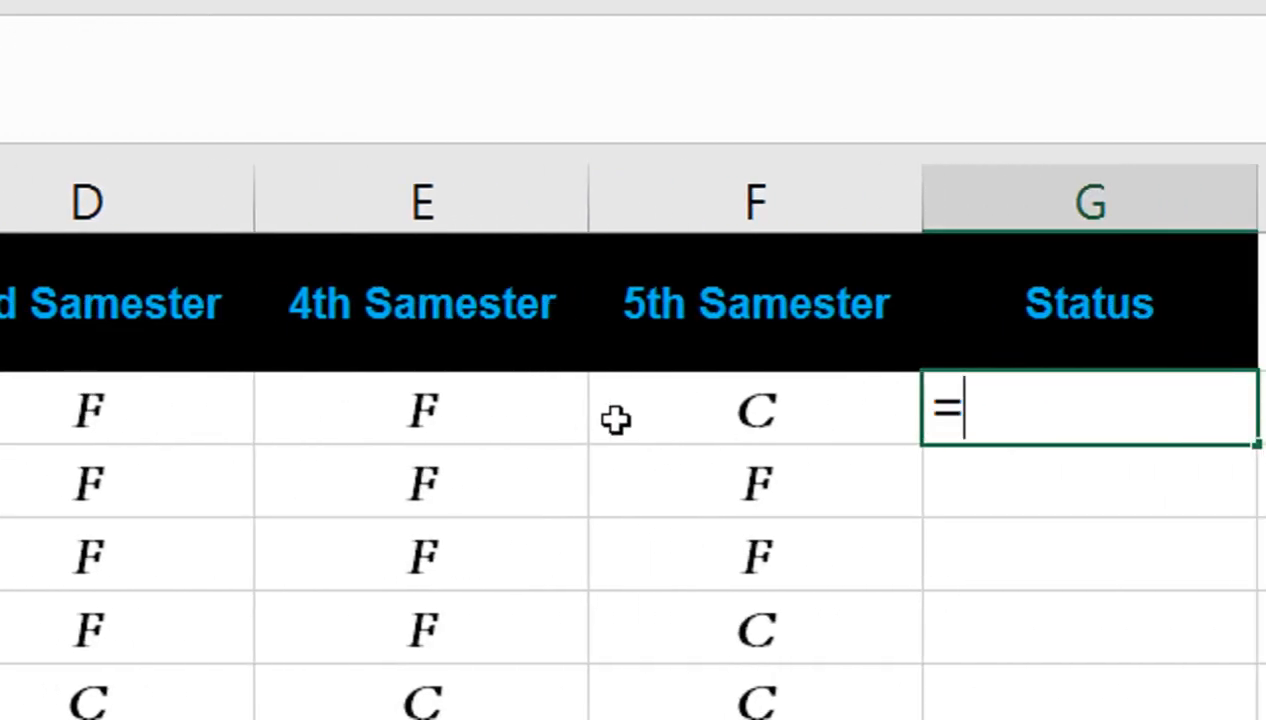
text(AND()
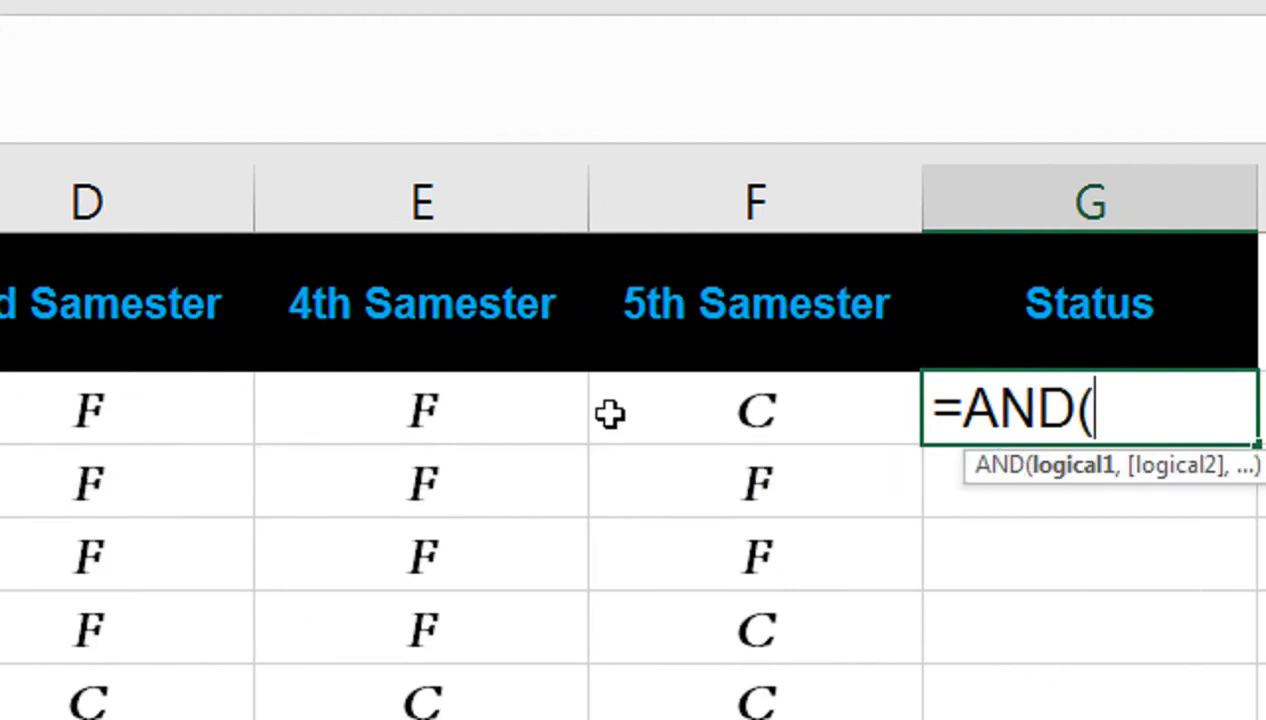
click(290, 407)
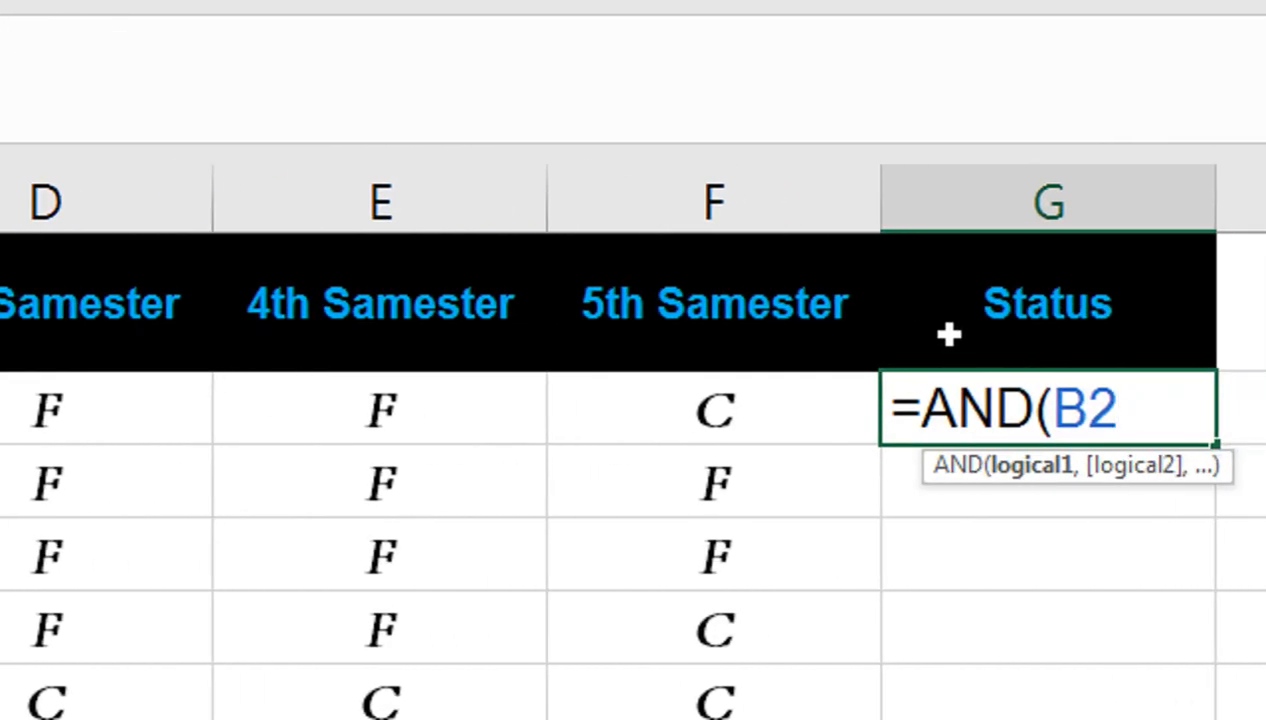
key(F4)
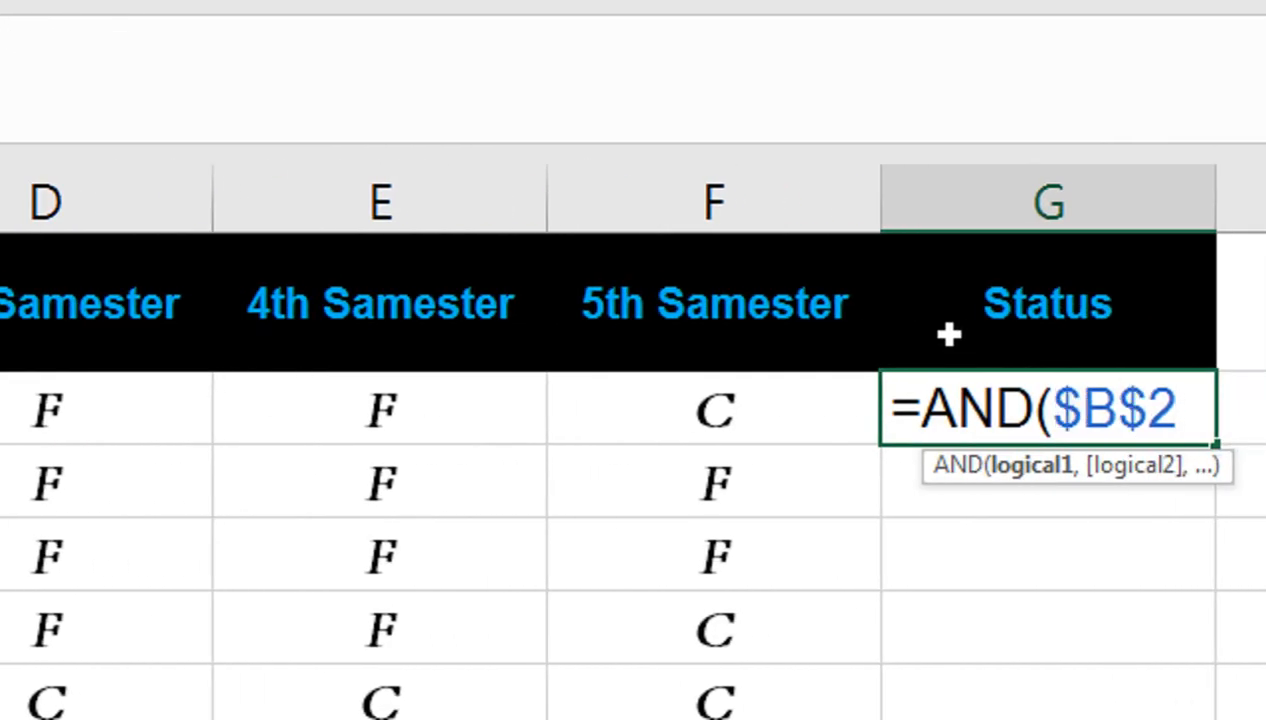
key(F4)
key(F4)
key(F4)
text(=)
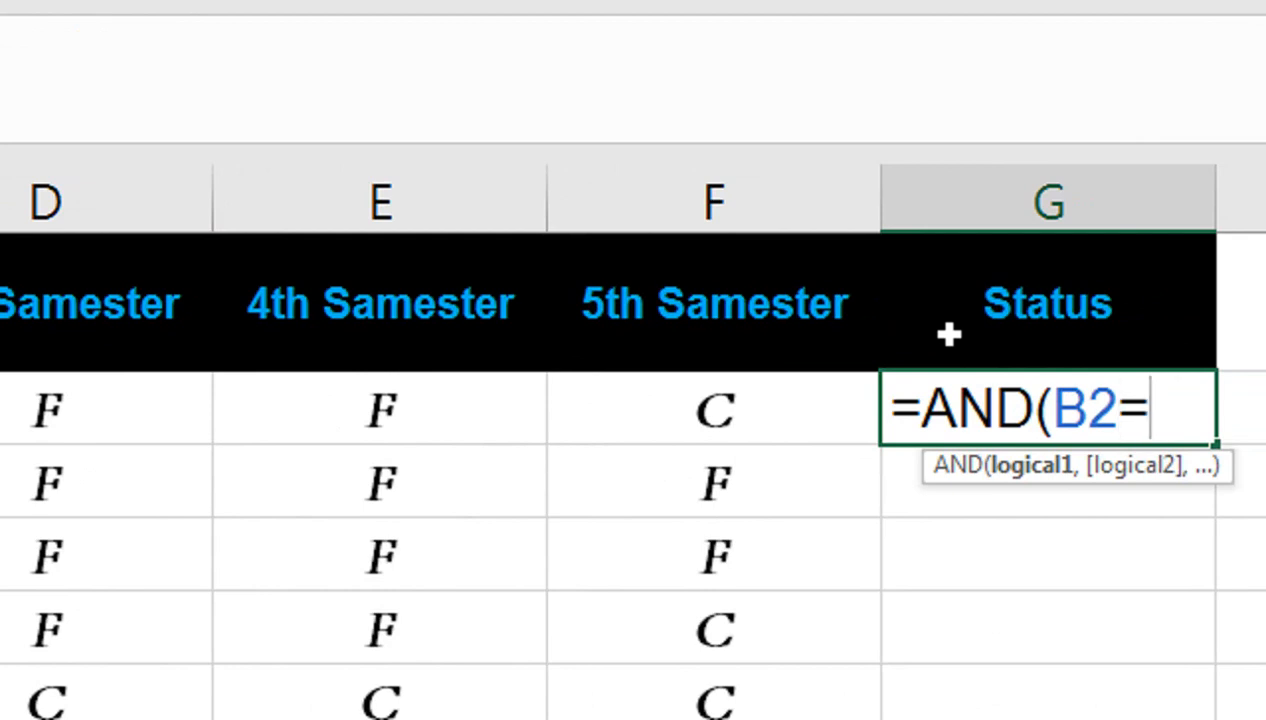
text("C",)
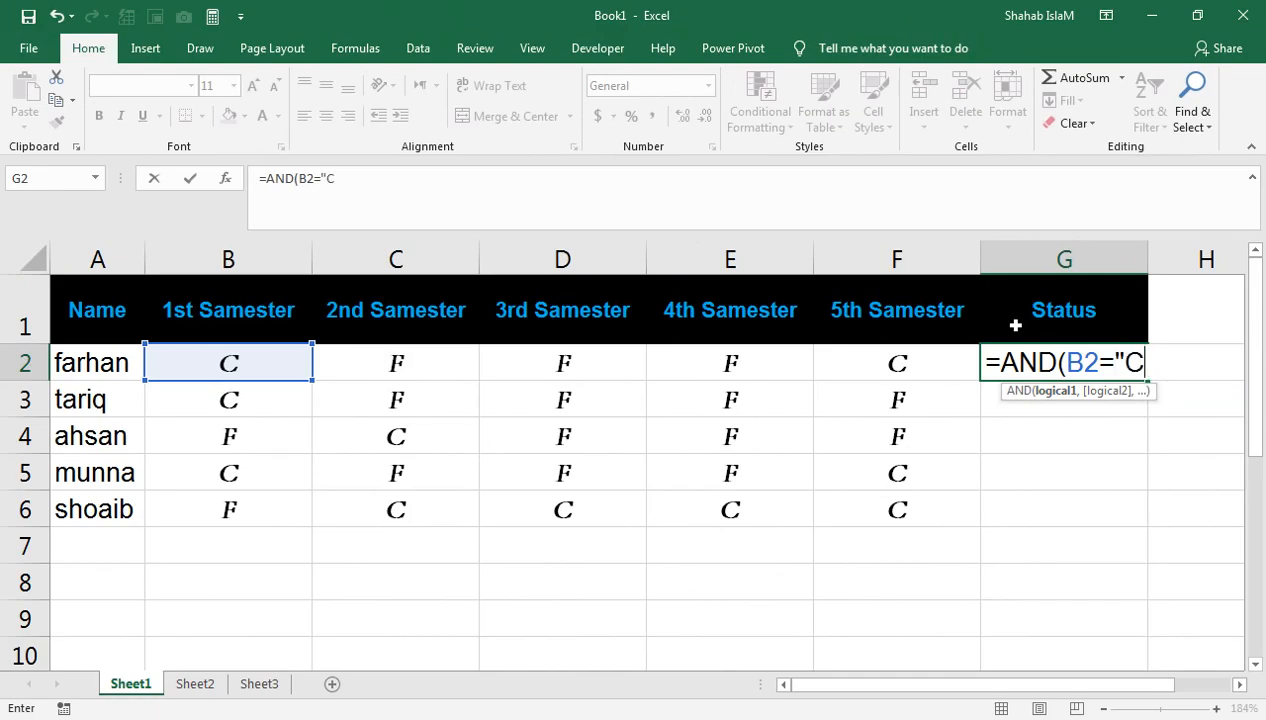
Add the conditions C2="C" and D2="C" to the AND formula in G2
key(Left)
key(Left)
key(Left)
key(Left)
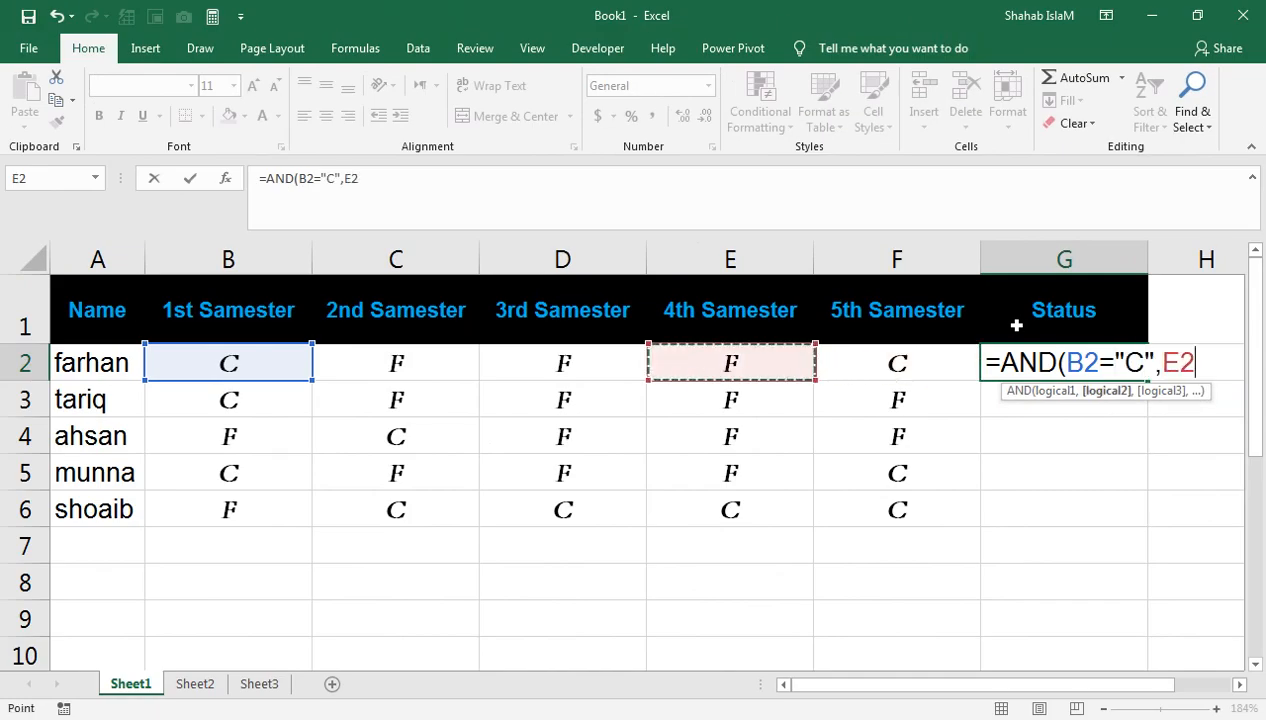
text(=")
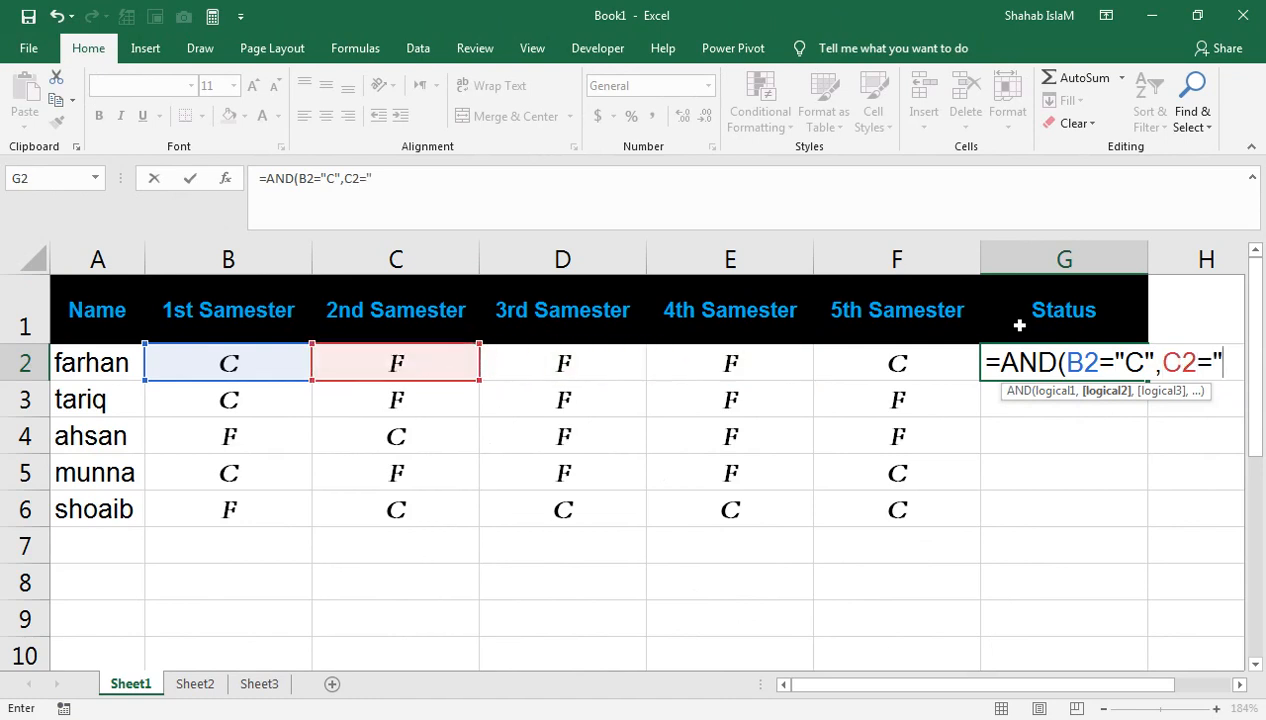
text(C",)
key(Left)
key(Left)
key(Left)
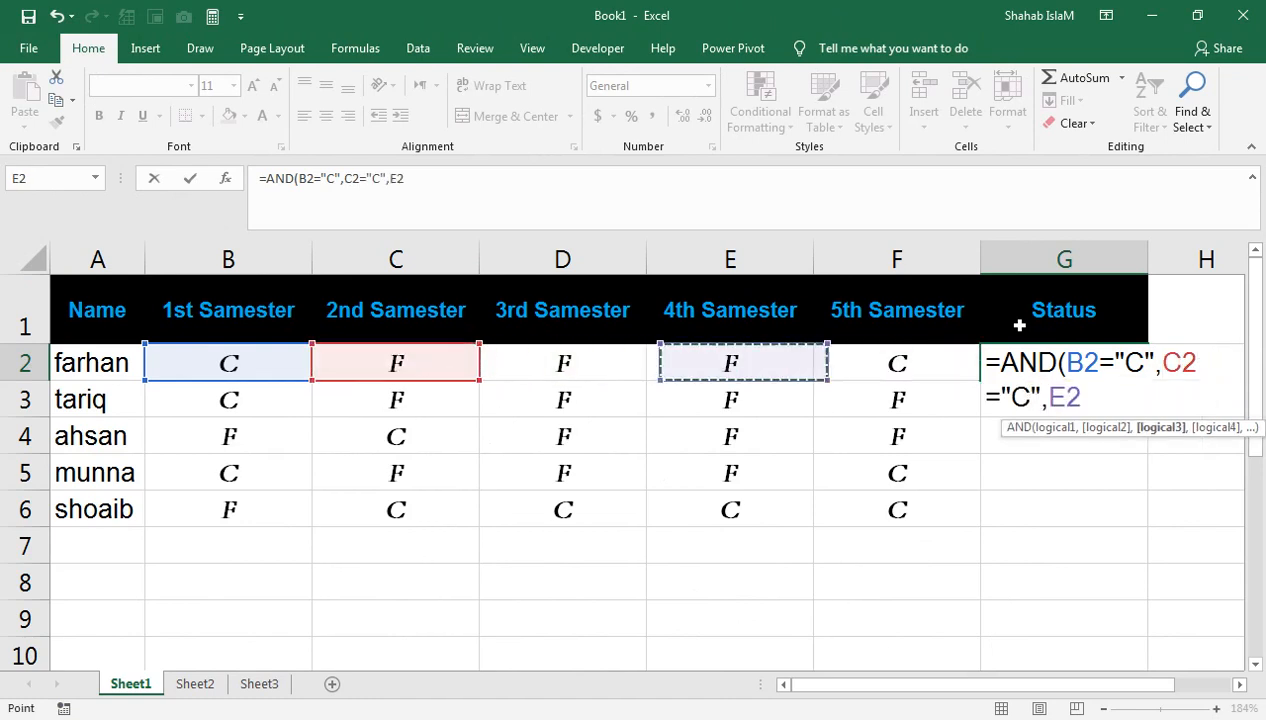
text(="C",)
Complete the AND formula in G2 with the conditions E2="C" and F2="C" and enter it
key(Left)
key(Left)
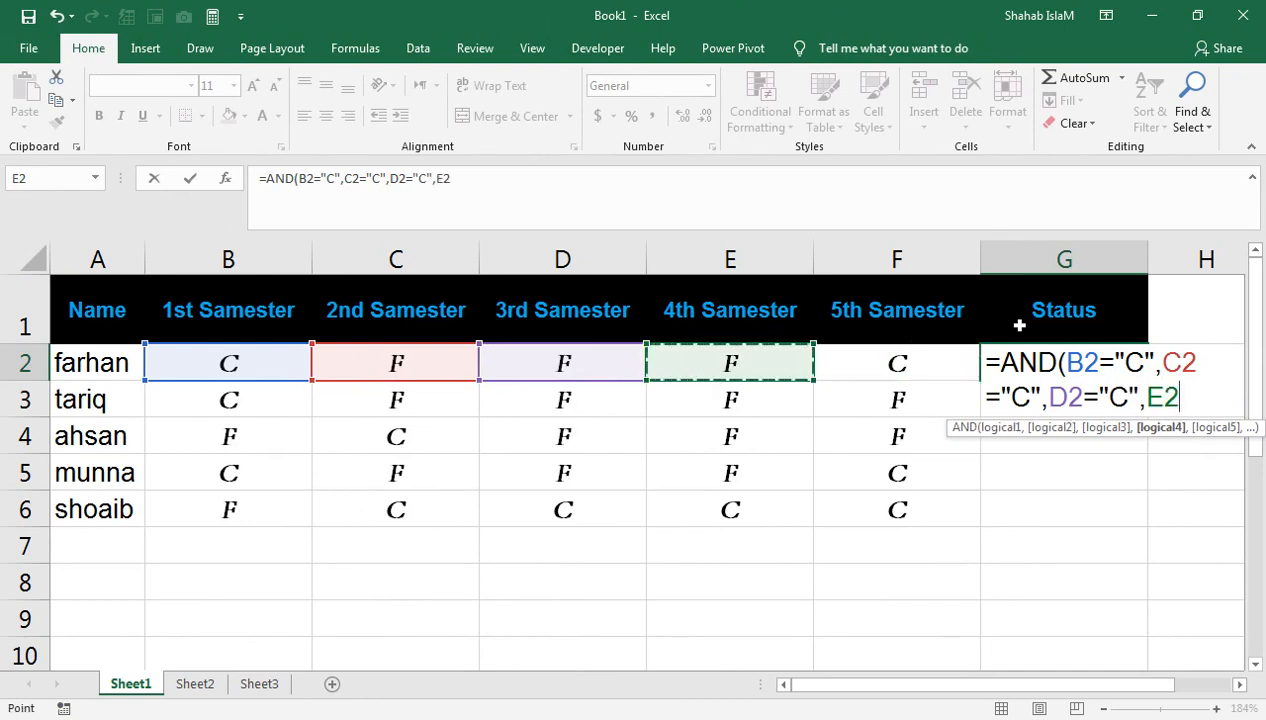
text(=)
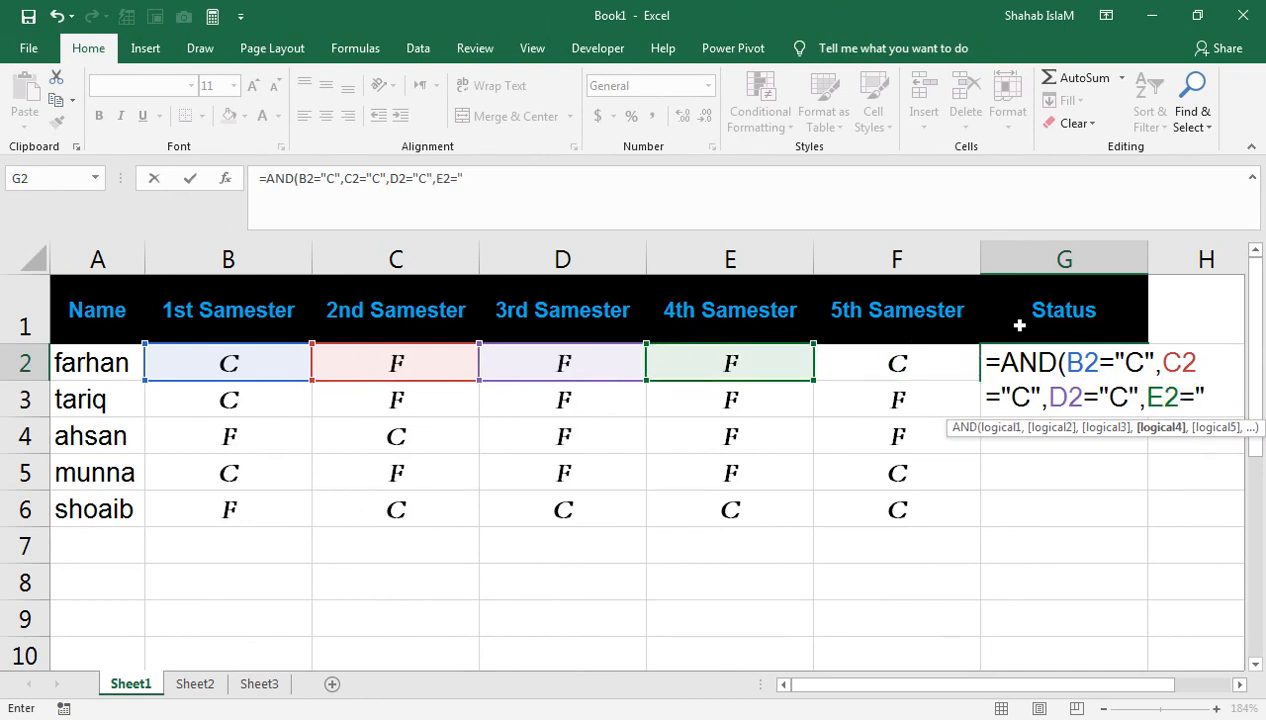
text("C",)
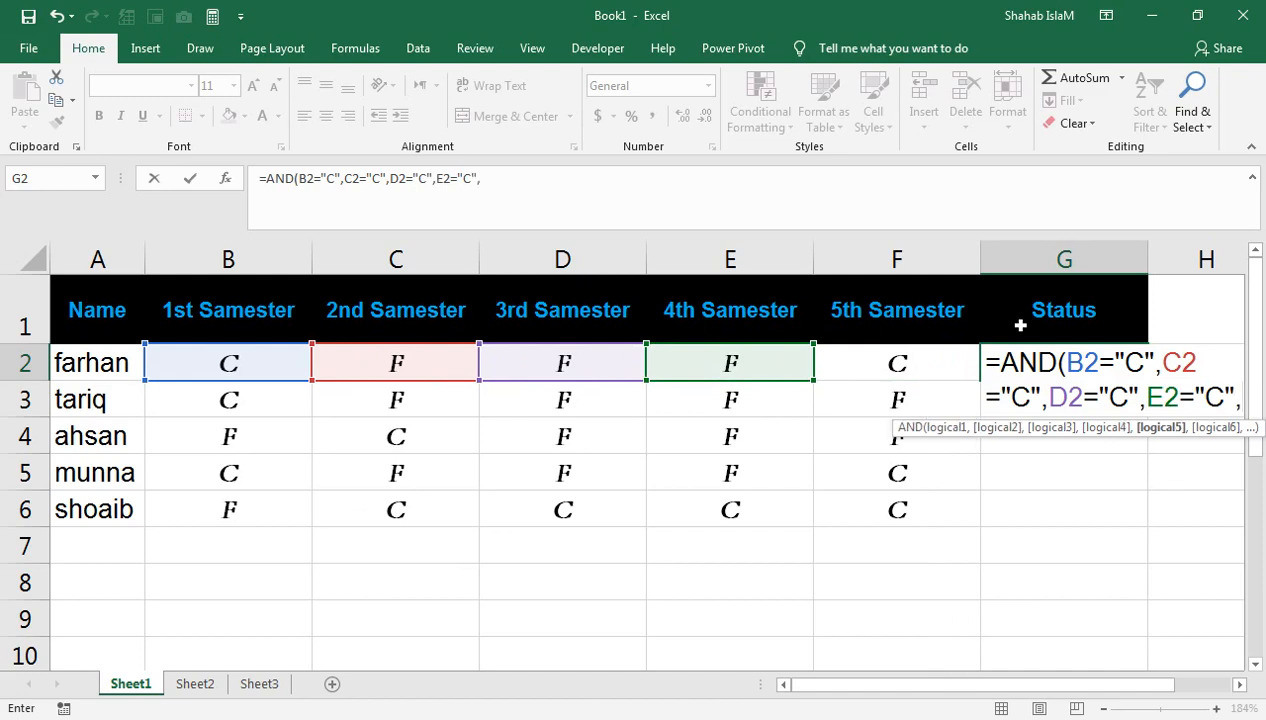
key(Left)
text(")
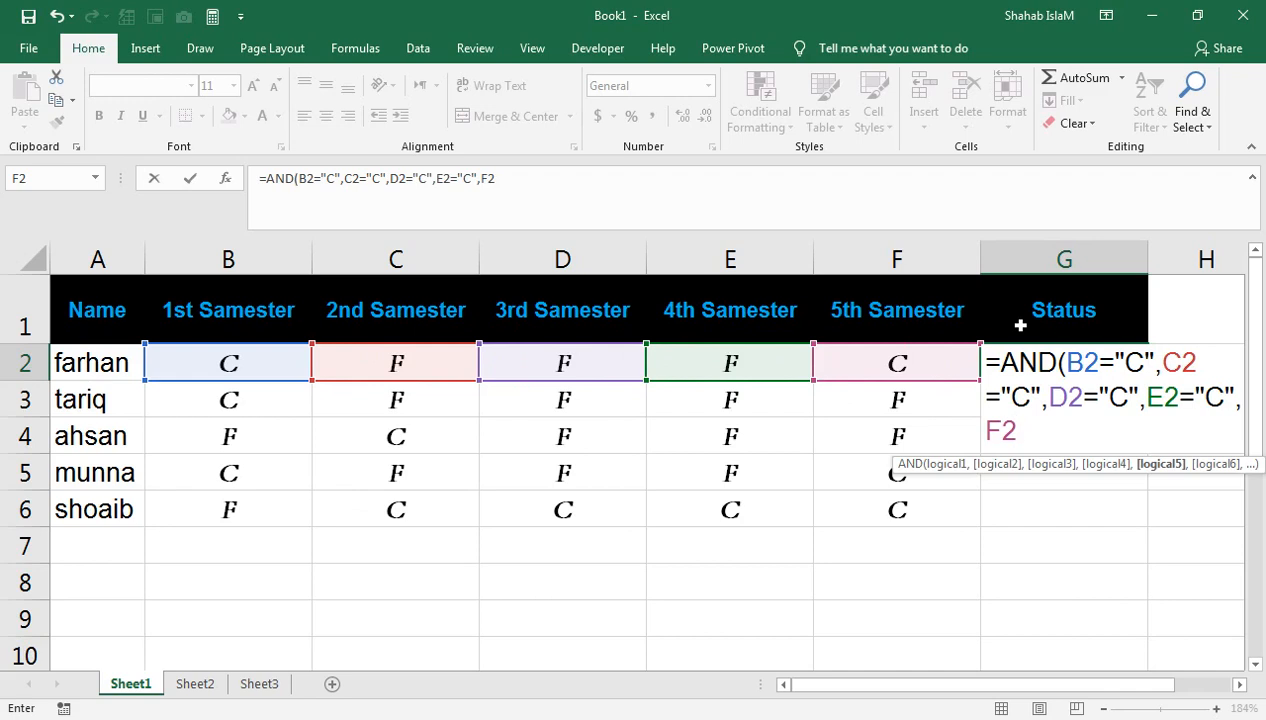
text(C"))
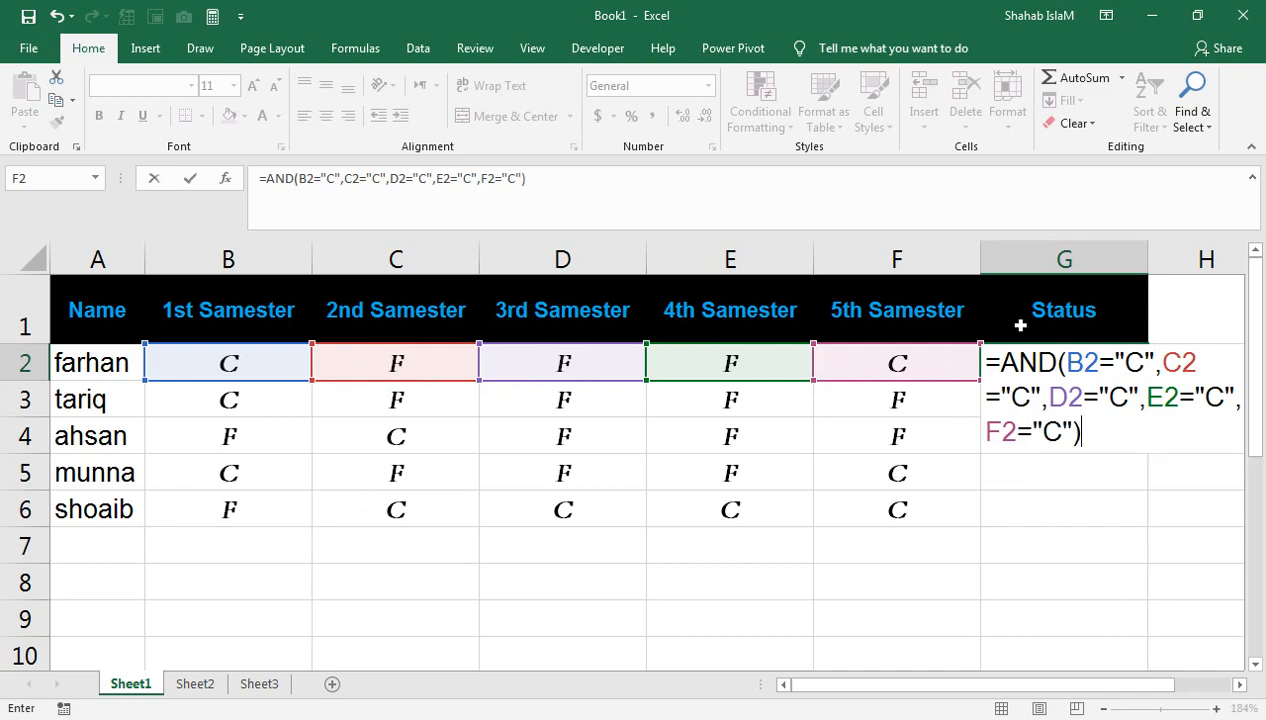
key(Return)
click(1020, 328)
click(1013, 352)
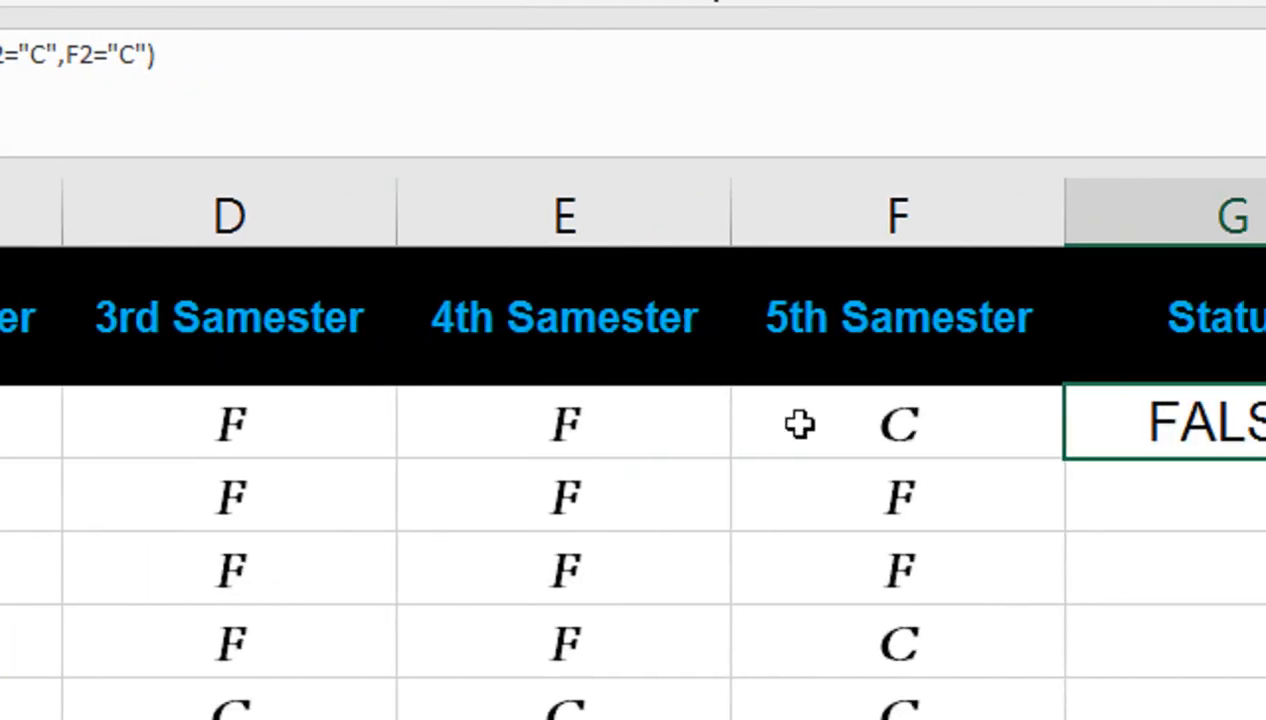
Change the 4th, 3rd and 2nd Samester grades in E2, D2 and C2 to C to test the AND formula
click(669, 426)
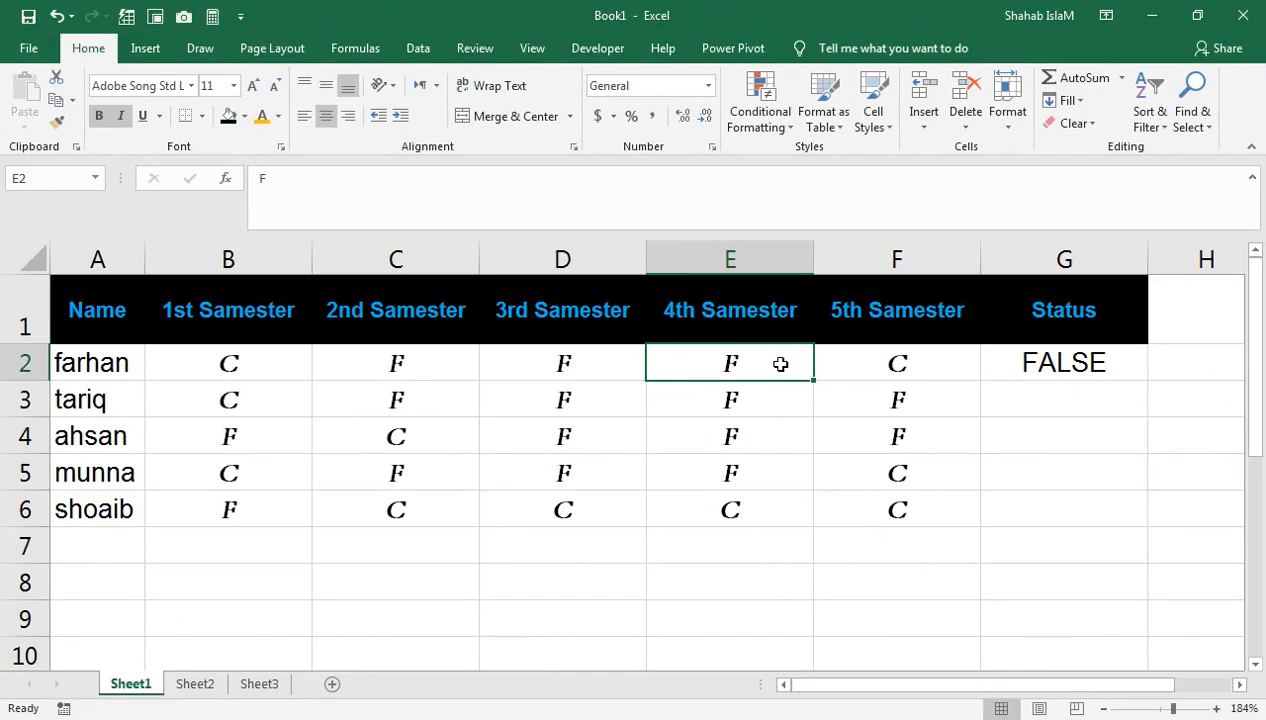
text(B)
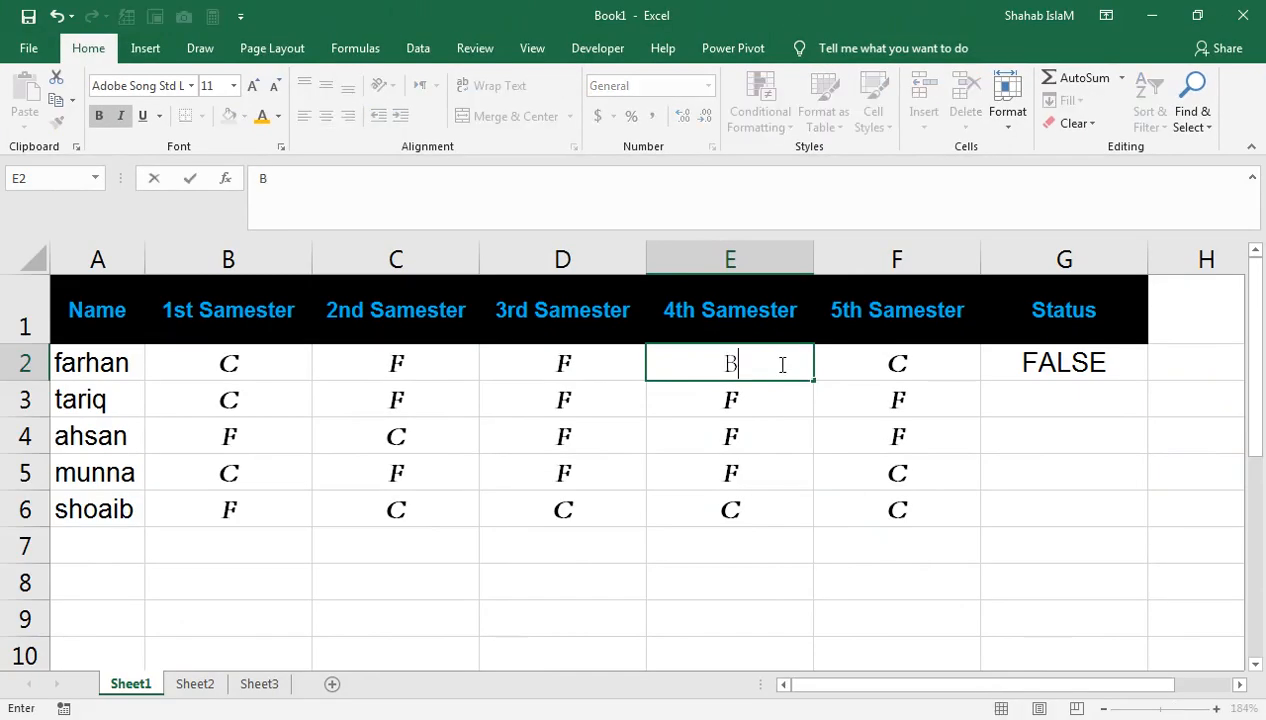
text(C)
key(Left)
text(C)
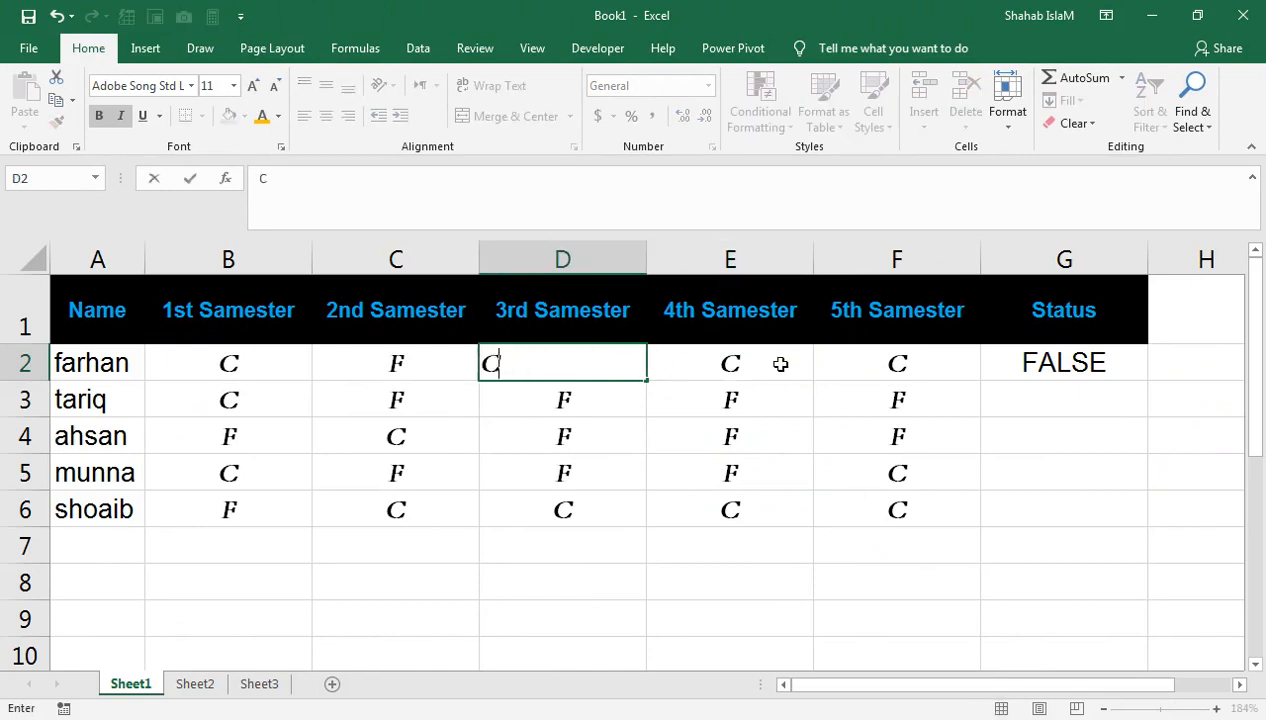
key(Left)
text(C)
key(Left)
key(Right)
key(Right)
key(Right)
key(Right)
key(Right)
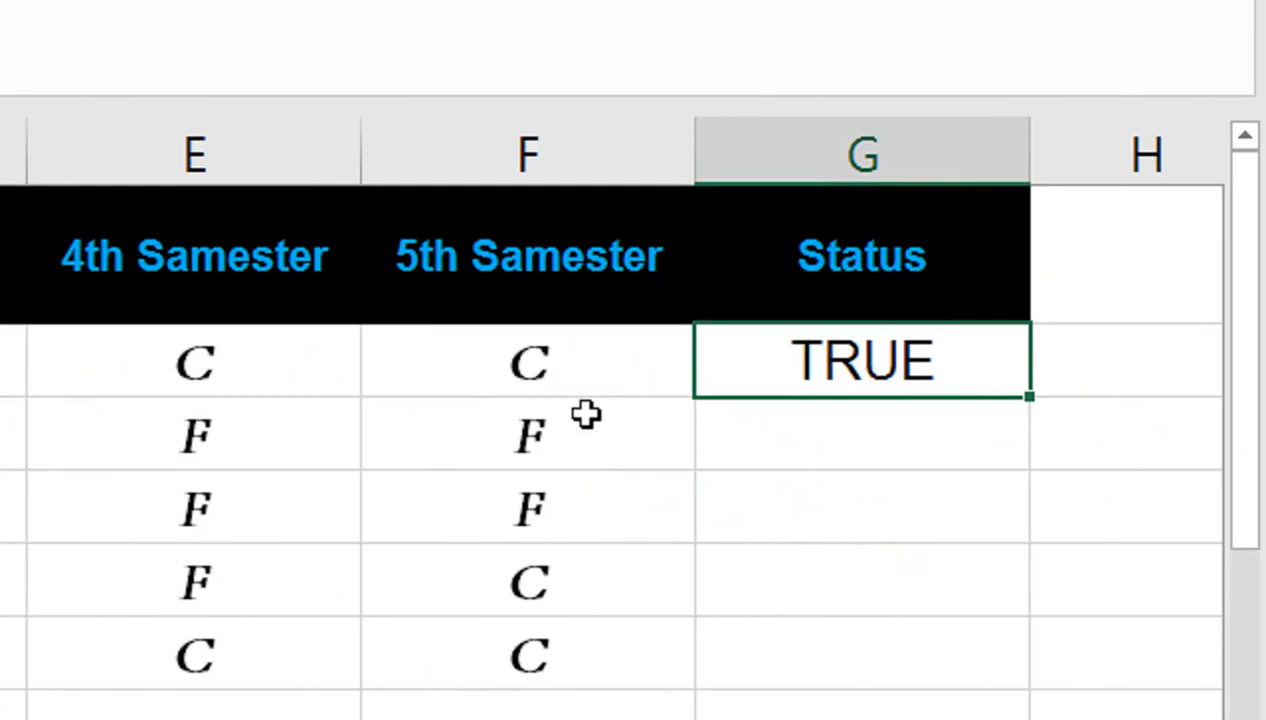
Change the 5th Samester grade in F2 to F to test the AND formula with one failing condition
click(533, 365)
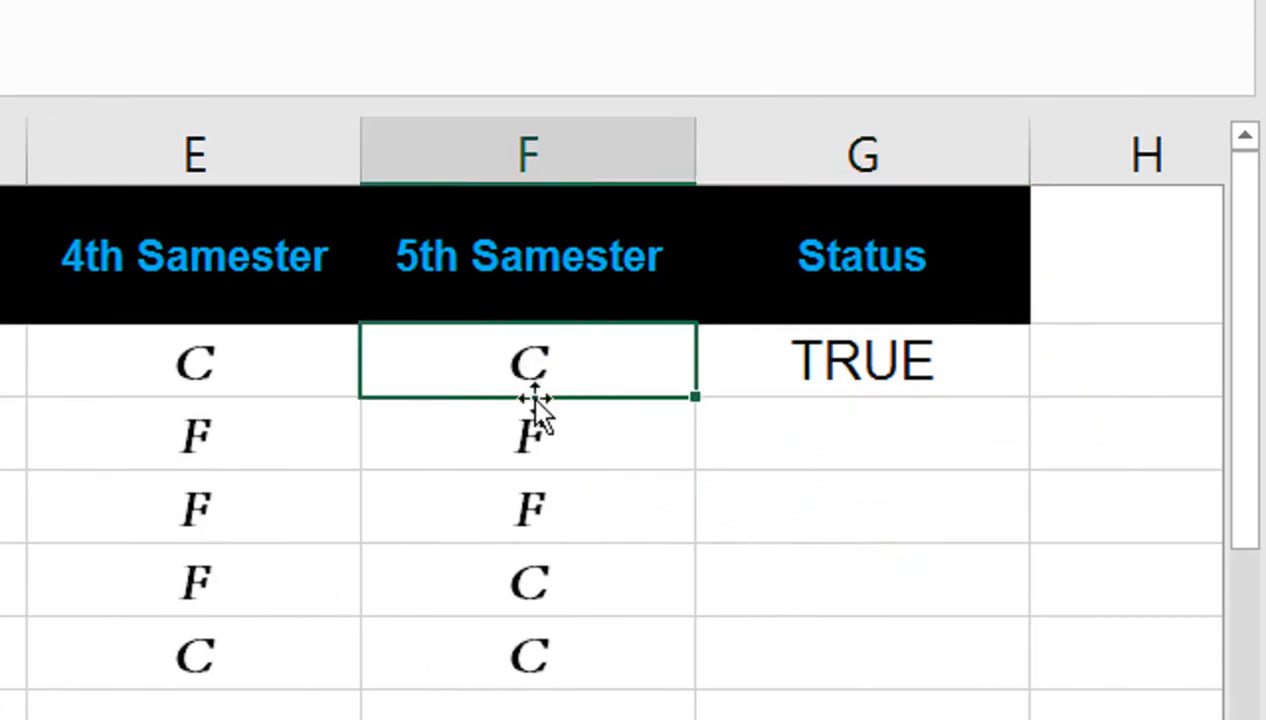
text(F)
key(Return)
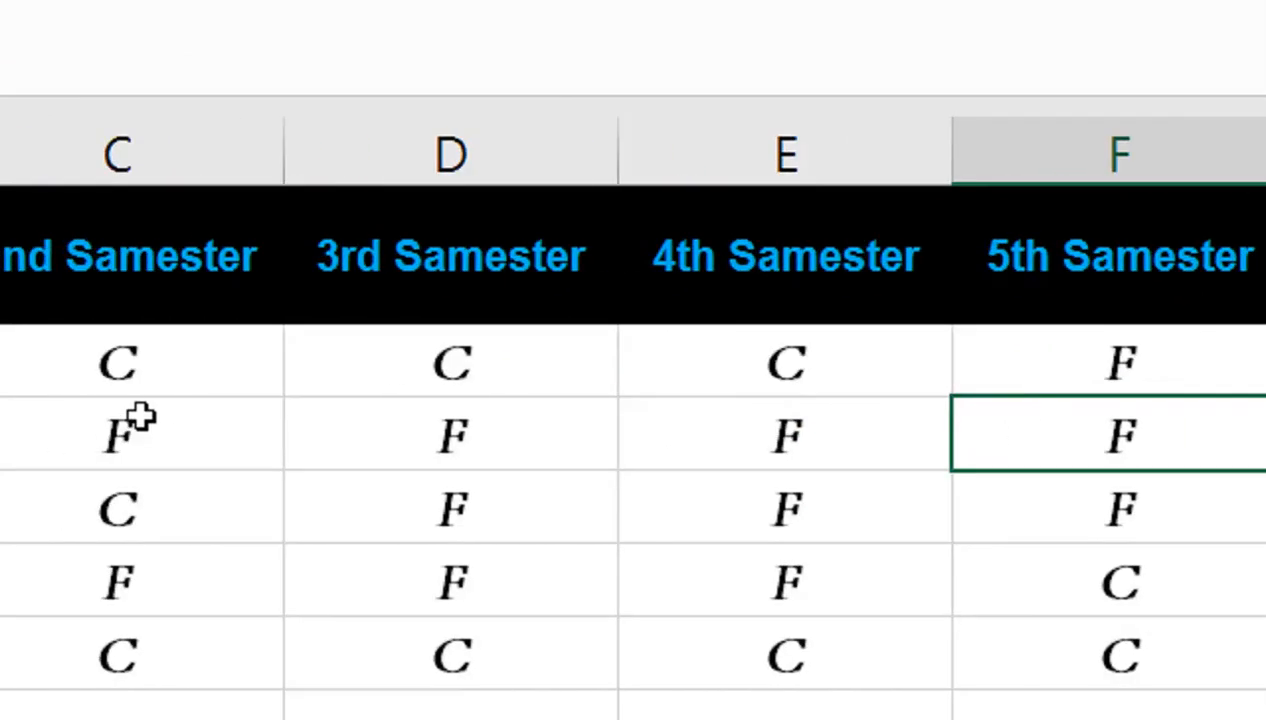
Wrap the AND formula in G2 in an IF function that returns "PASS" when true and "FAIL" when false
click(948, 370)
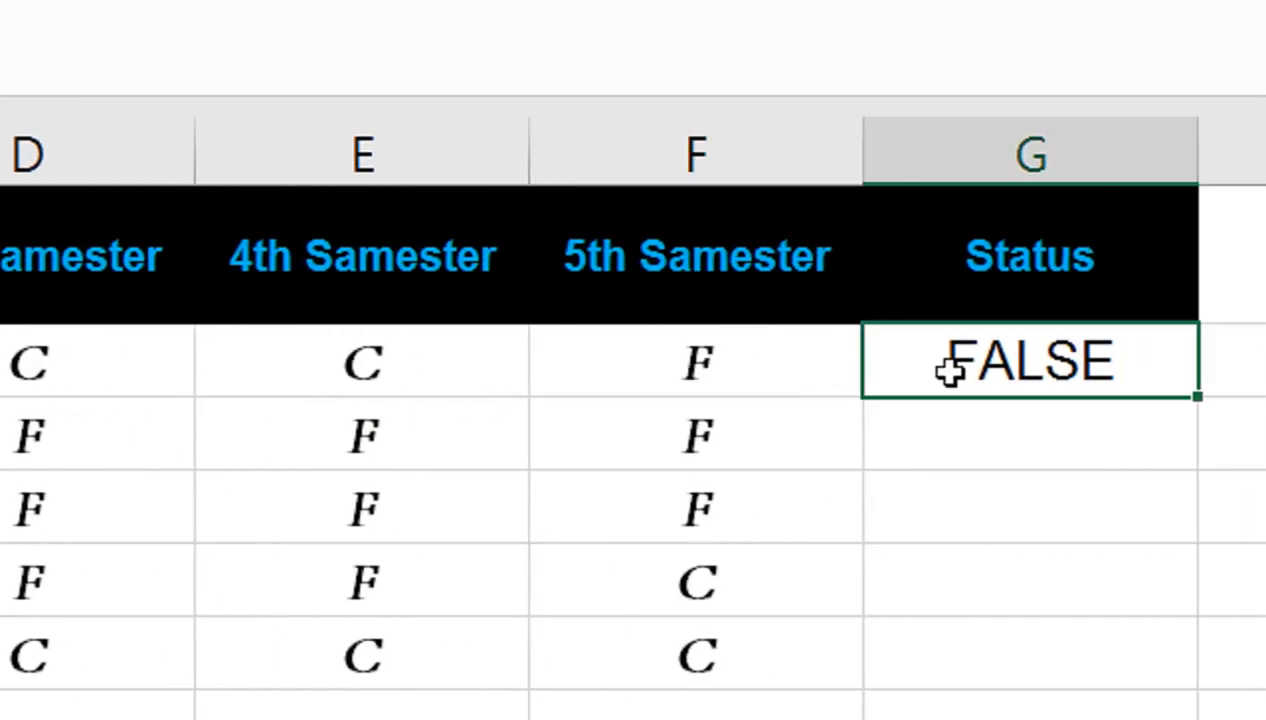
double_click(948, 370)
click(918, 368)
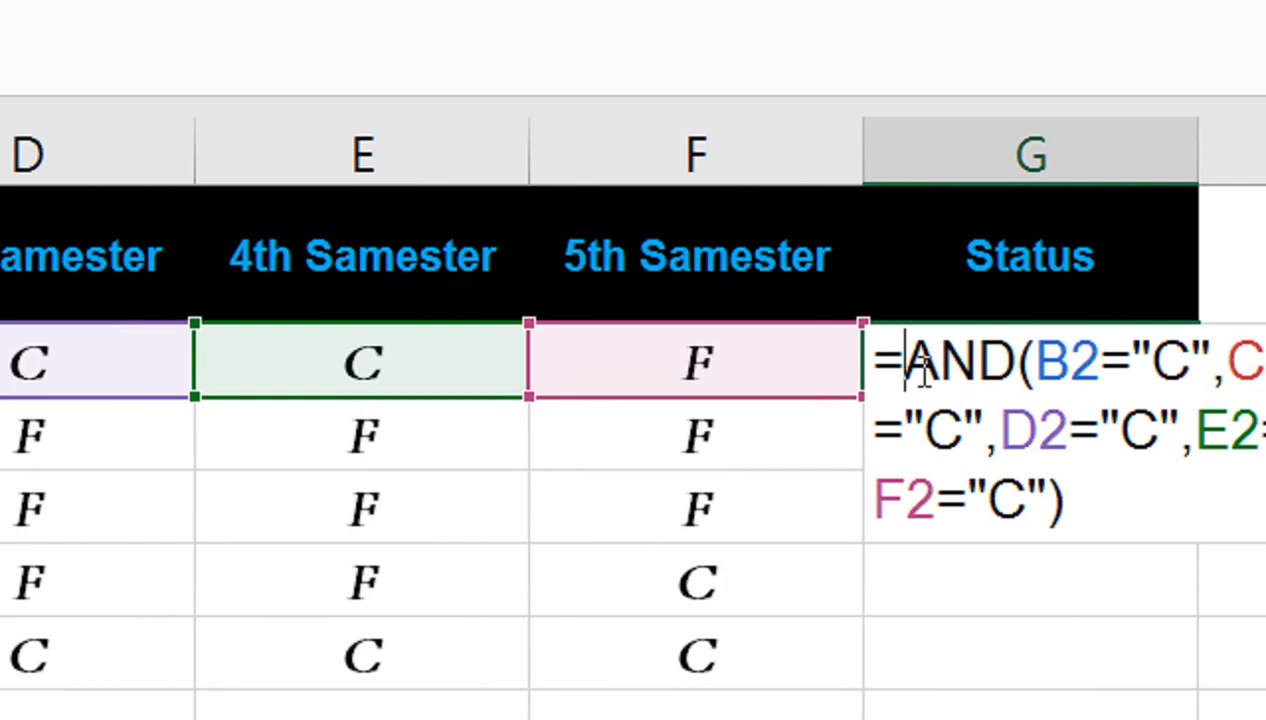
text(IF()
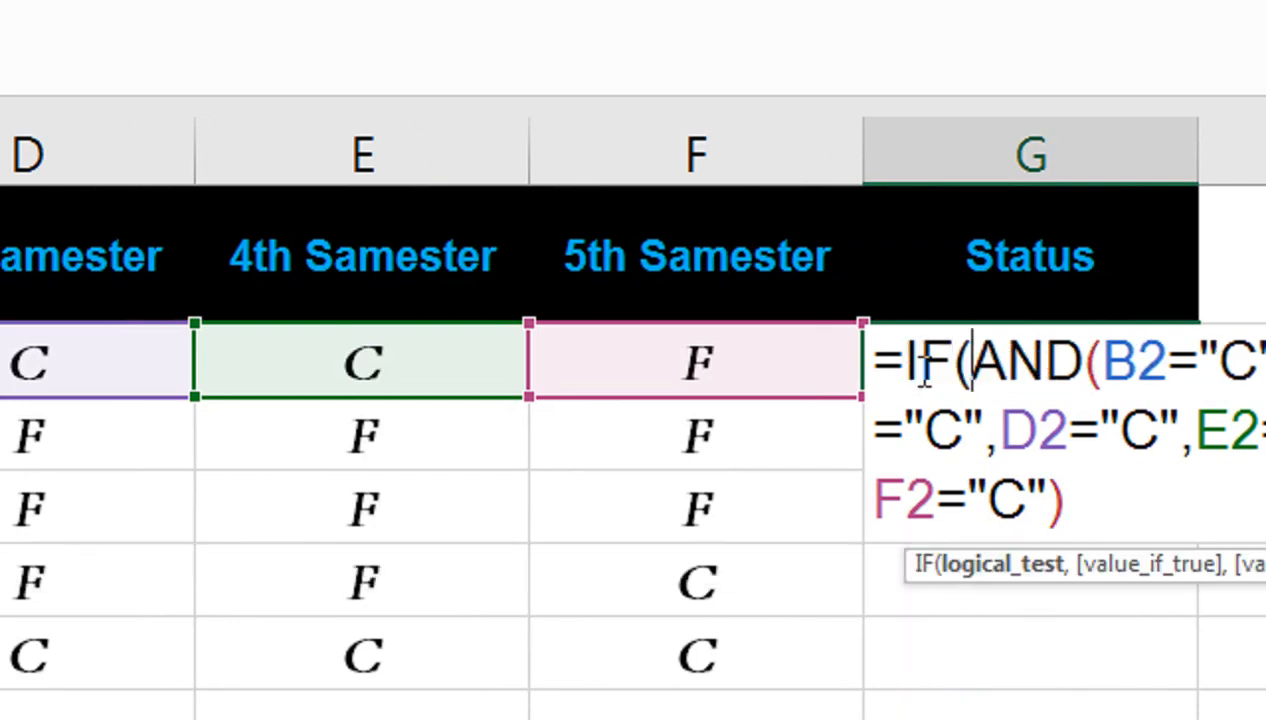
click(1111, 495)
text(,"PA)
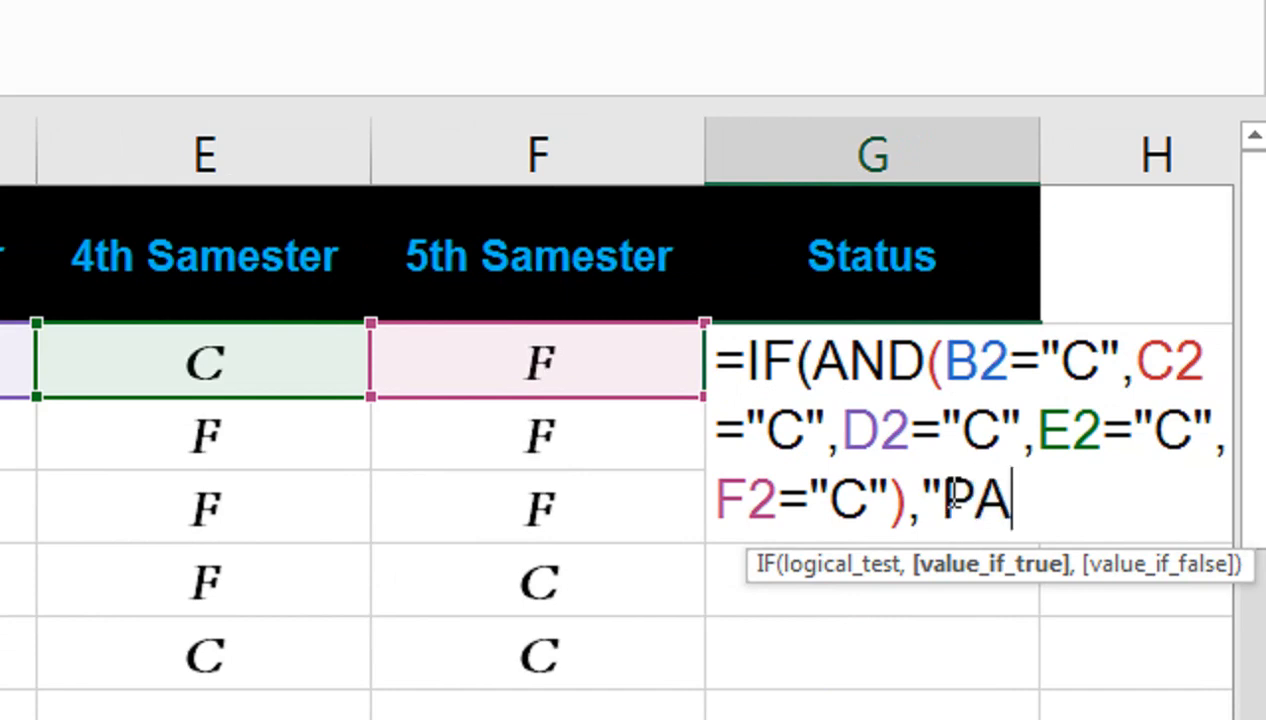
text(SS",)
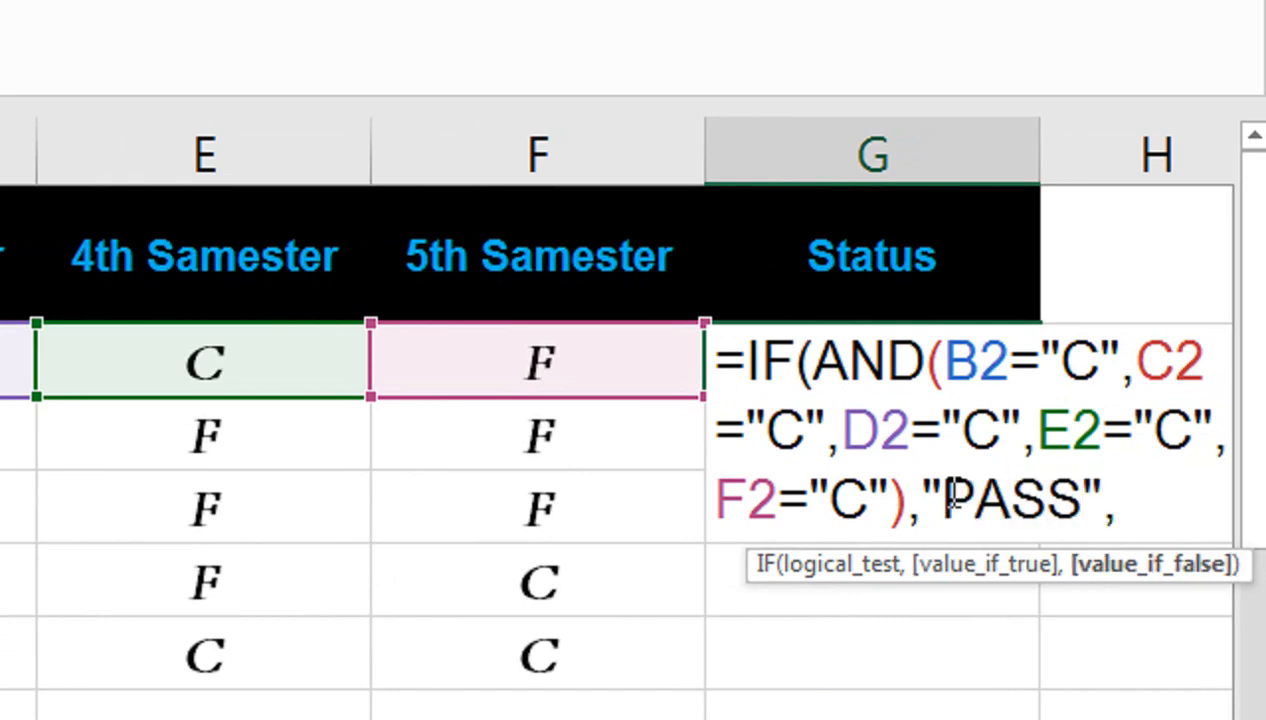
text("FAIL)
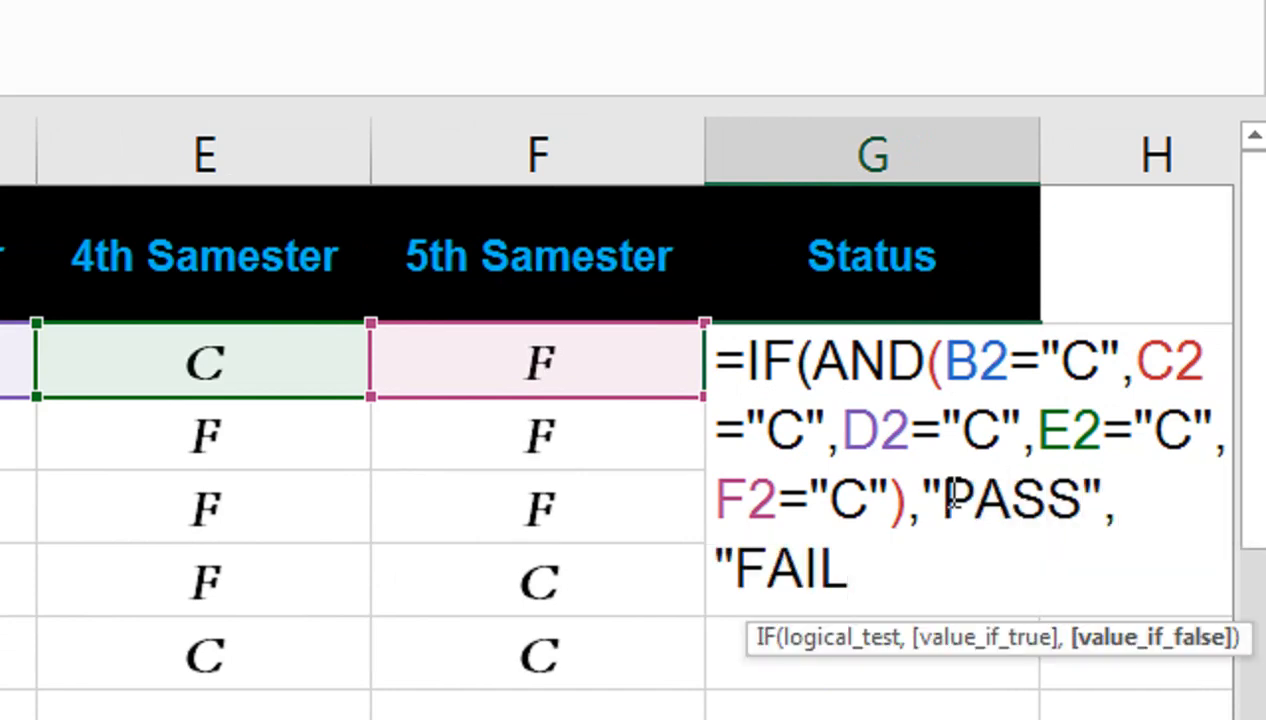
text("))
key(Return)
Fill the IF formula from G2 down to G6 and change the 5th Samester grade in F2 to C
click(840, 365)
drag(1040, 402, 988, 665)
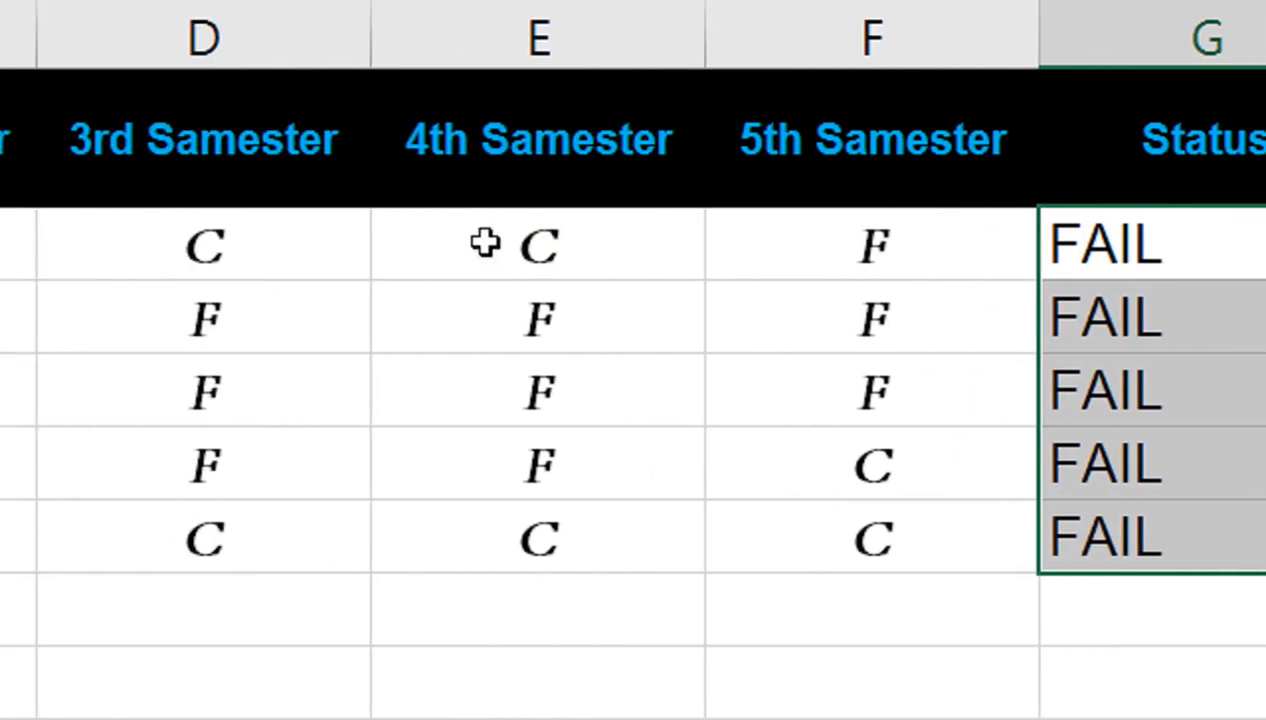
click(494, 275)
text(C)
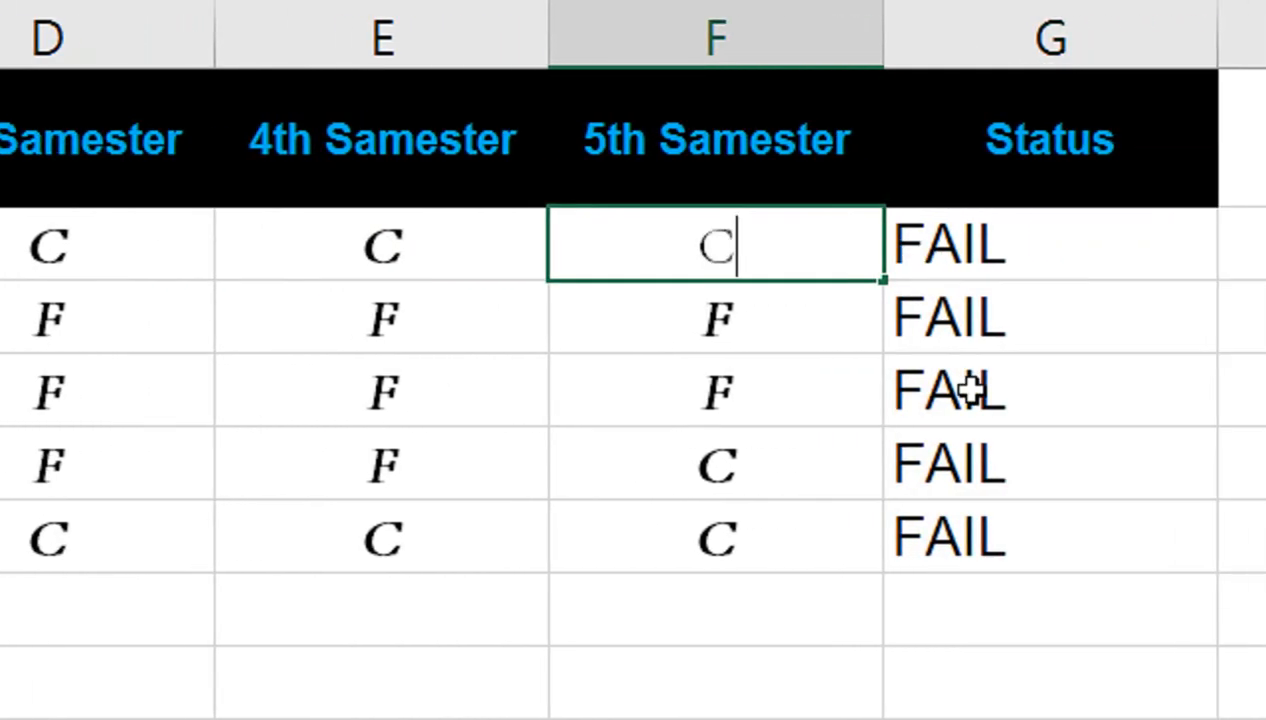
Replace the AND function with OR in the IF formula in G2
click(1128, 389)
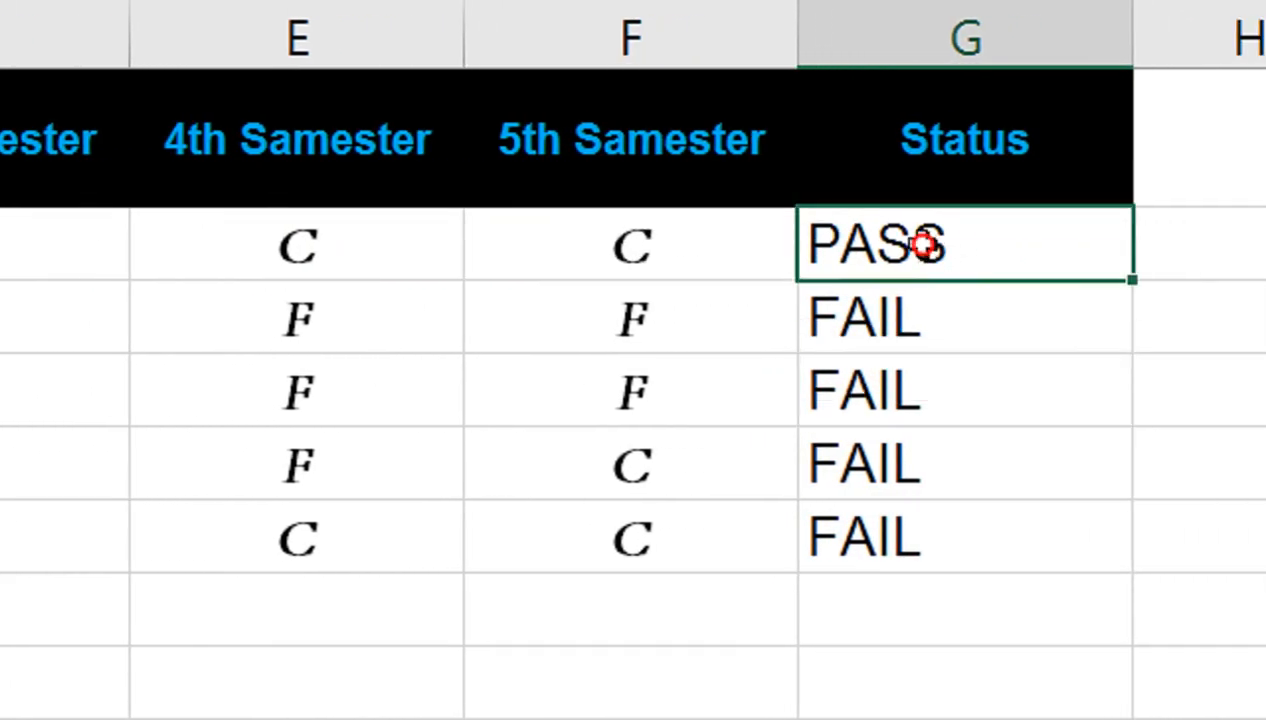
double_click(940, 255)
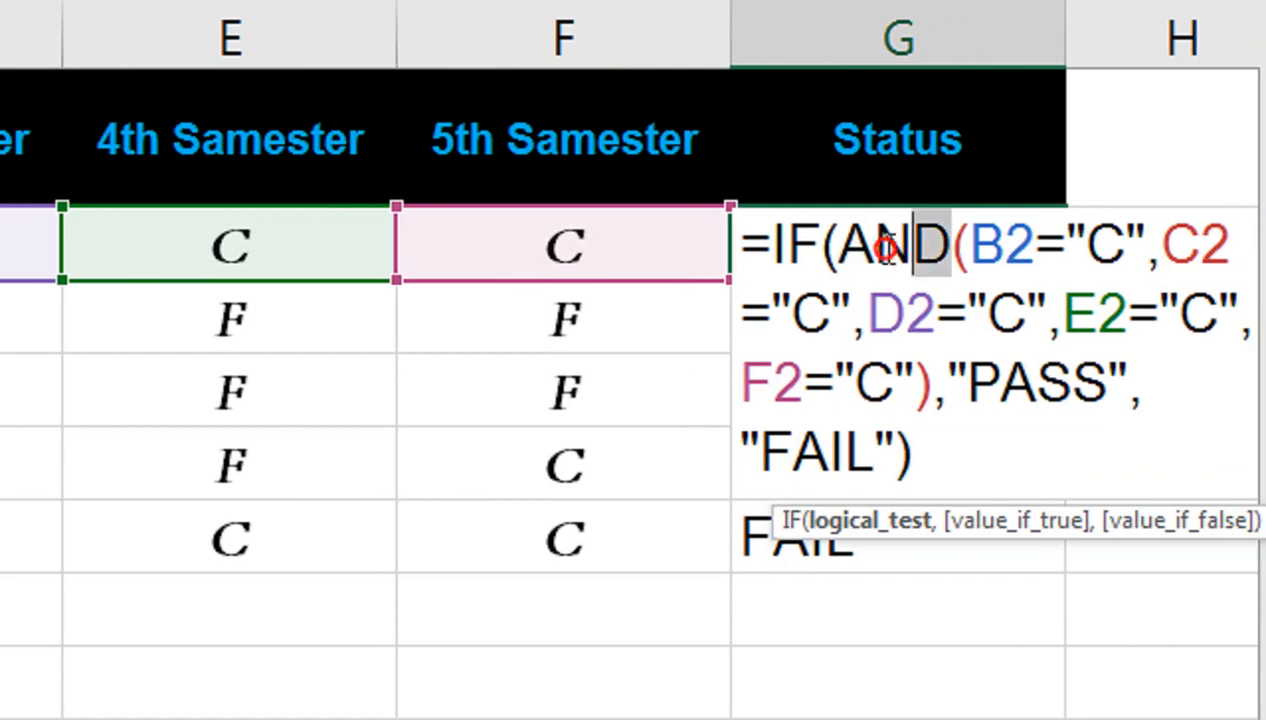
drag(887, 248, 841, 243)
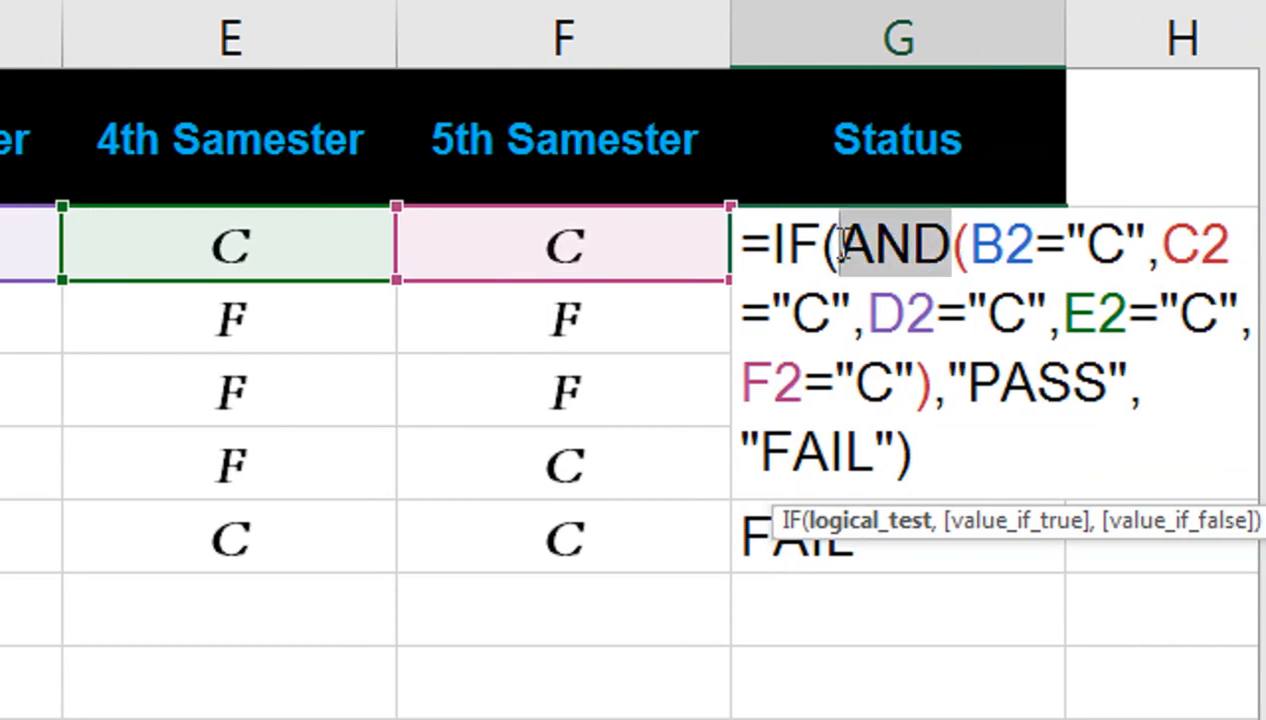
text(OR)
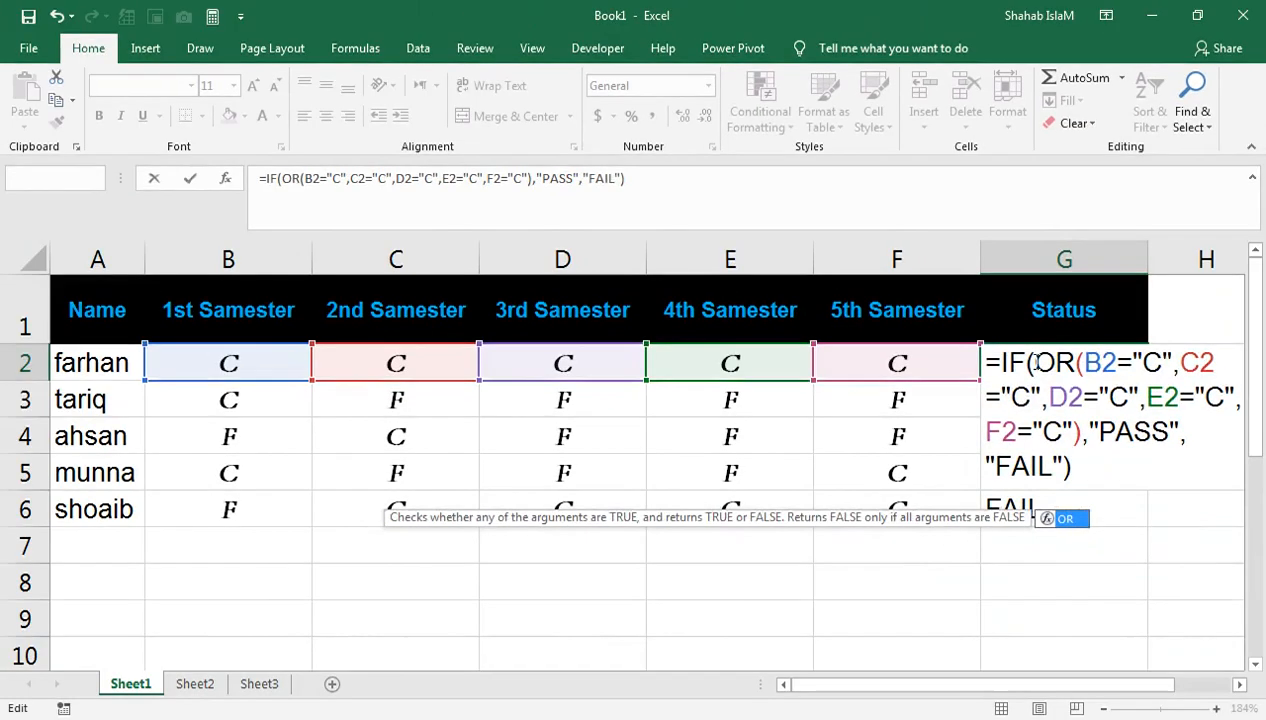
key(Return)
Fill the IF and OR formula from G2 down to G6
click(1033, 362)
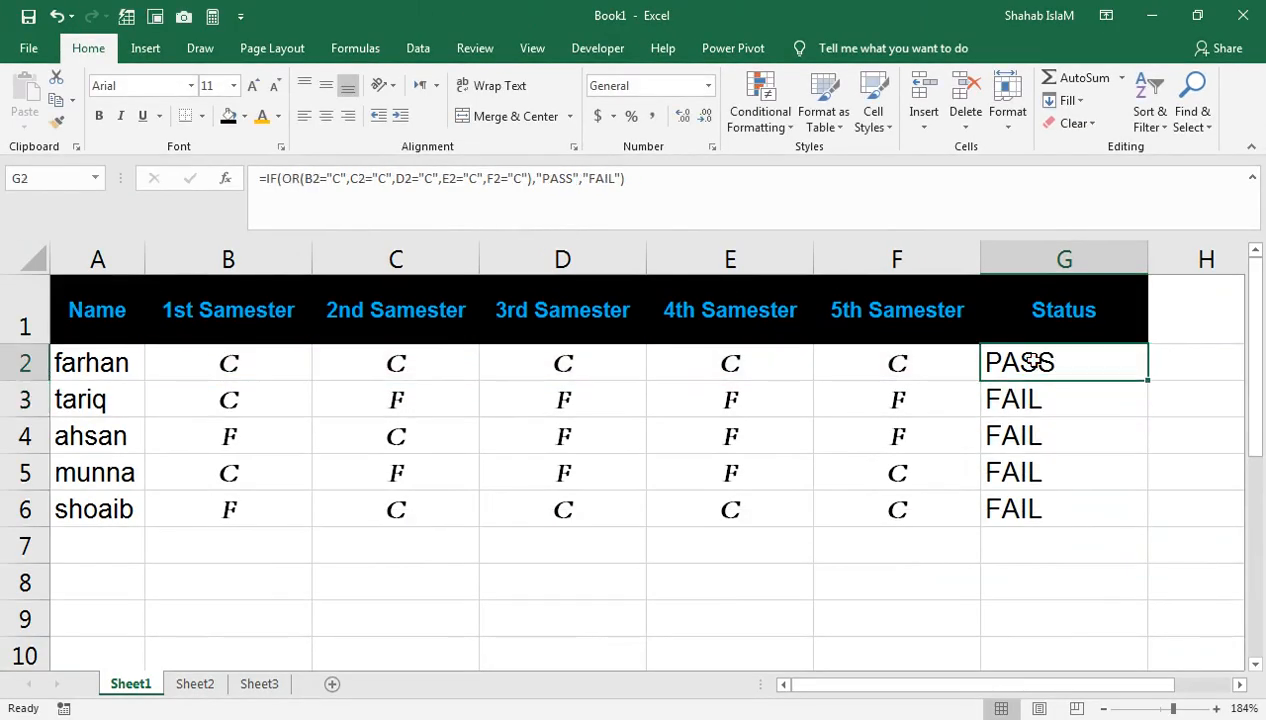
drag(1151, 378, 1026, 511)
click(1136, 373)
click(1015, 354)
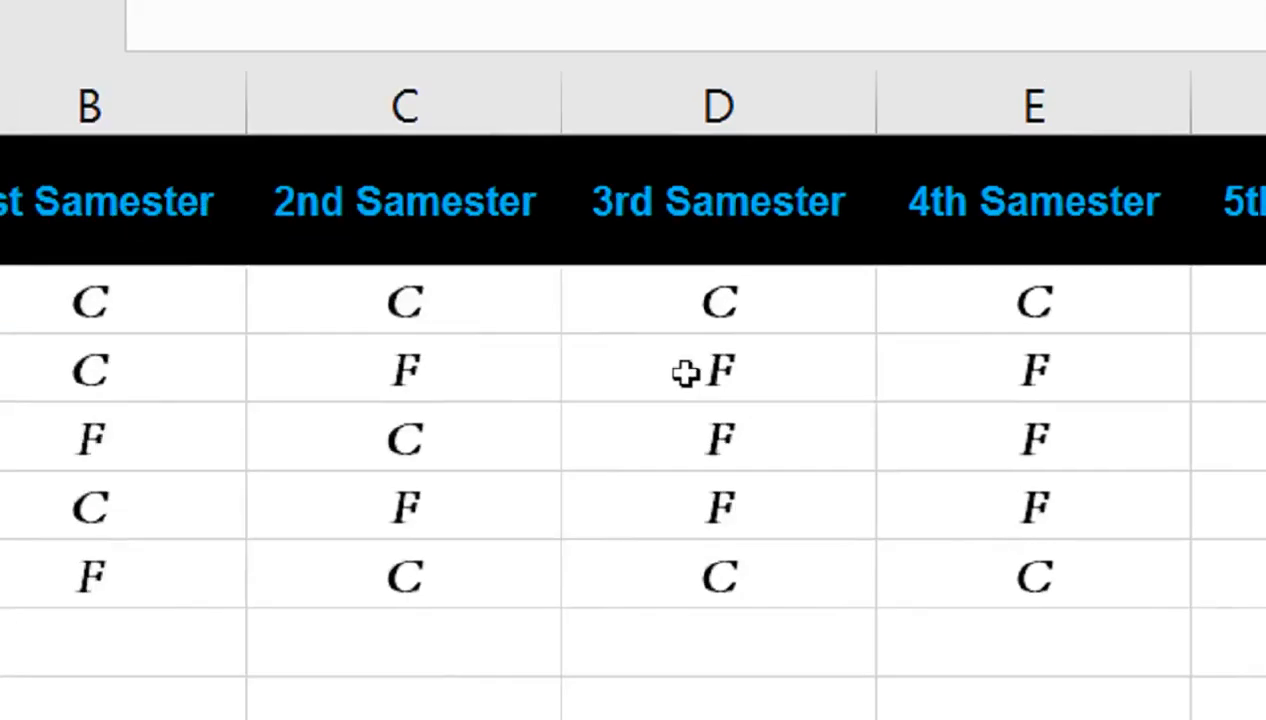
Set the 2nd to 5th Samester grades in C2:F2 to F at once to test the OR formula
drag(427, 360, 830, 349)
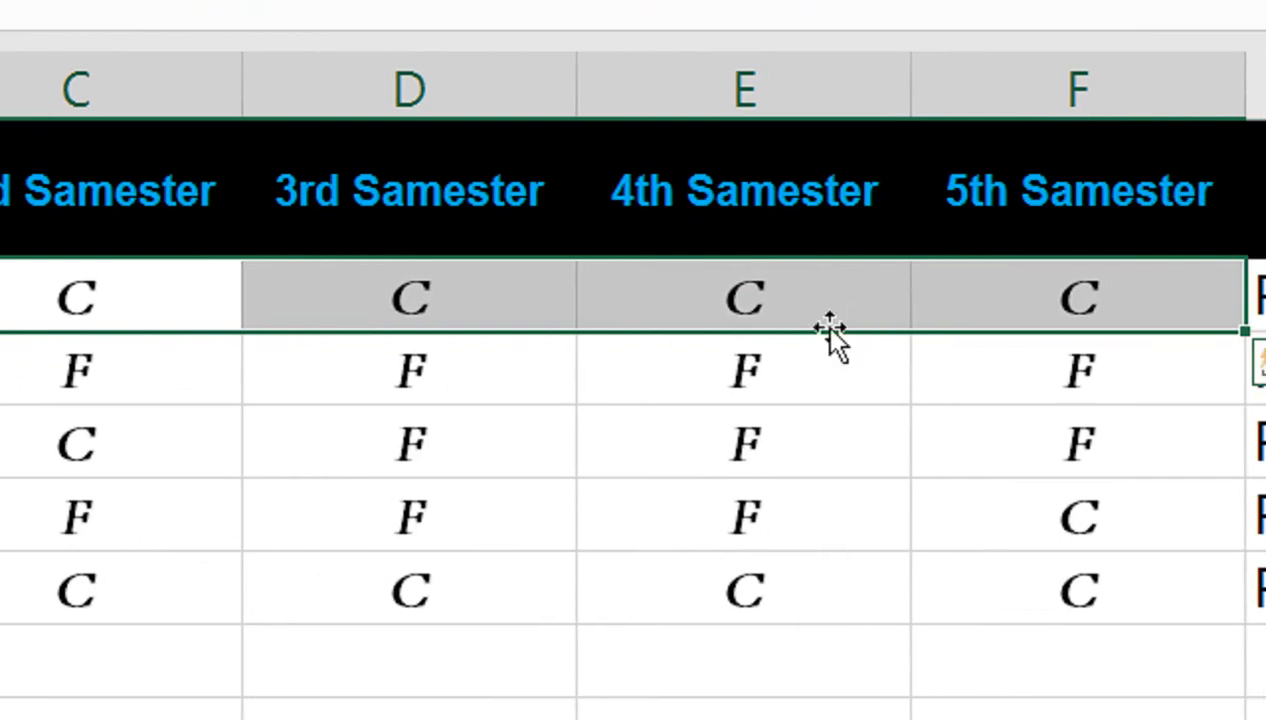
text(F)
key(ctrl+Return)
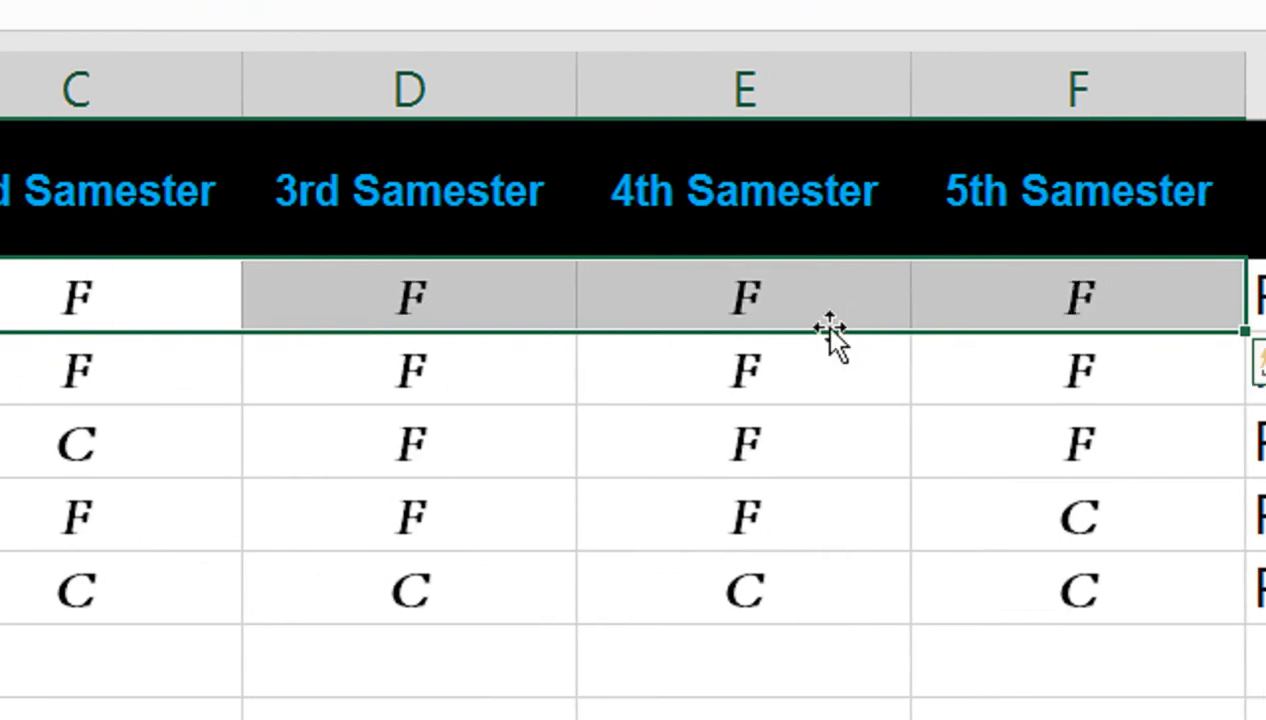
Fill the 3rd Samester grade from D2 down to D6 and undo that fill
key(Right)
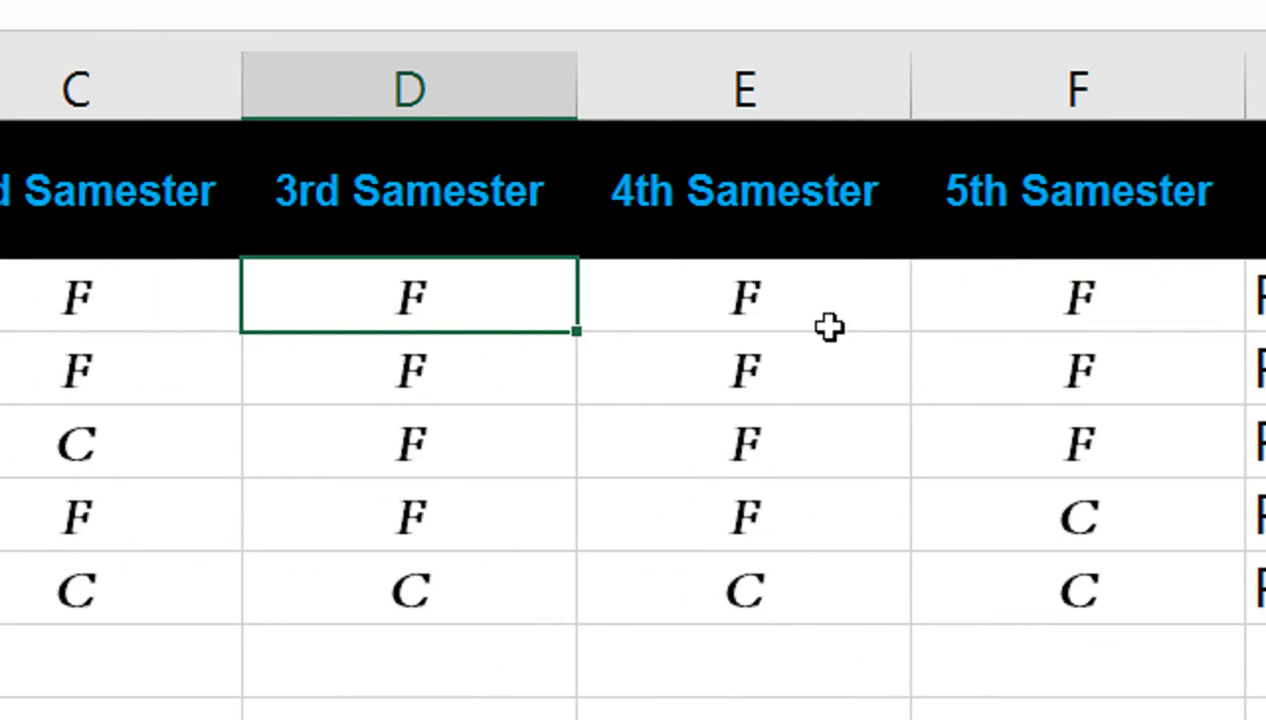
double_click(576, 330)
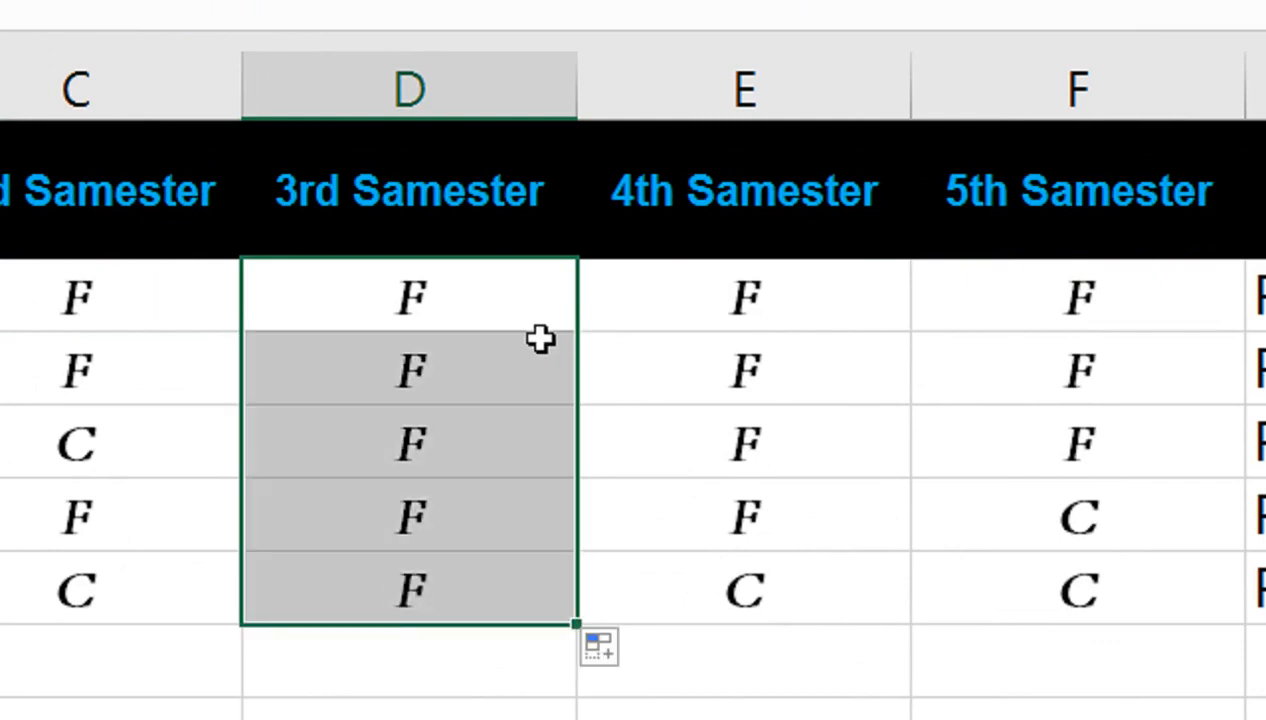
key(ctrl+z)
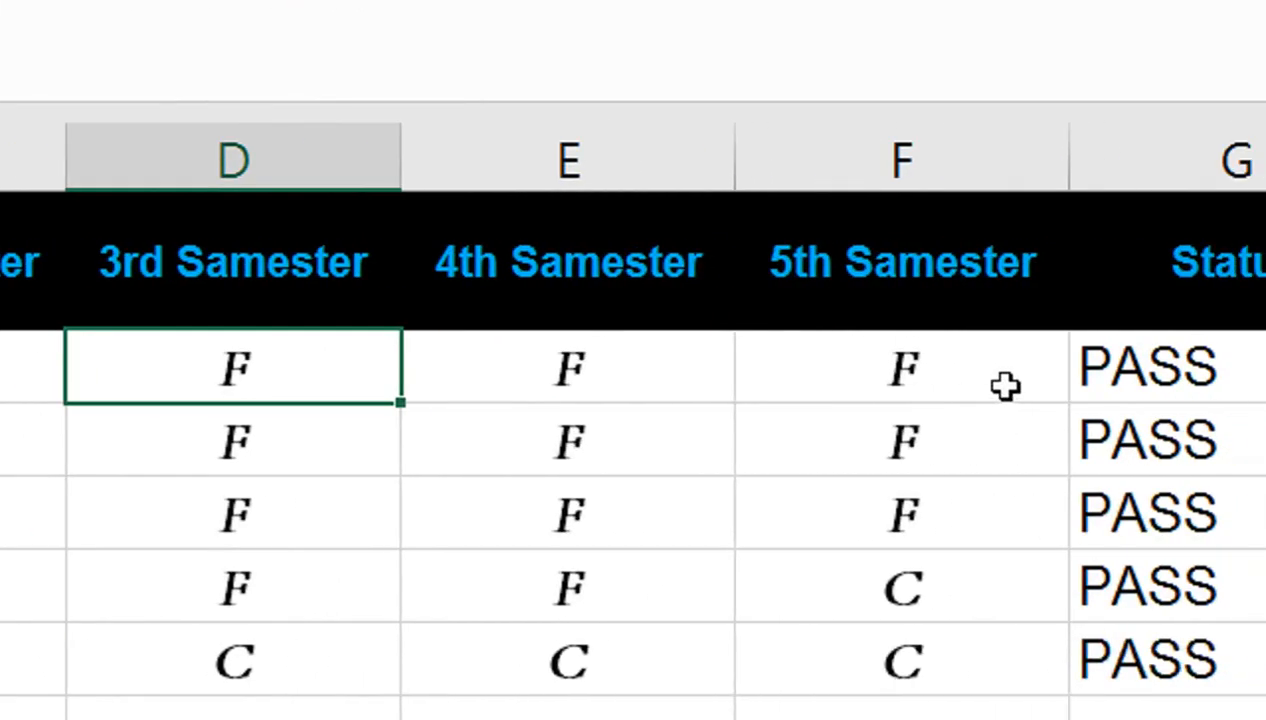
Change the 1st Samester grade in B2 to F to test the OR formula with no passing grade
click(316, 374)
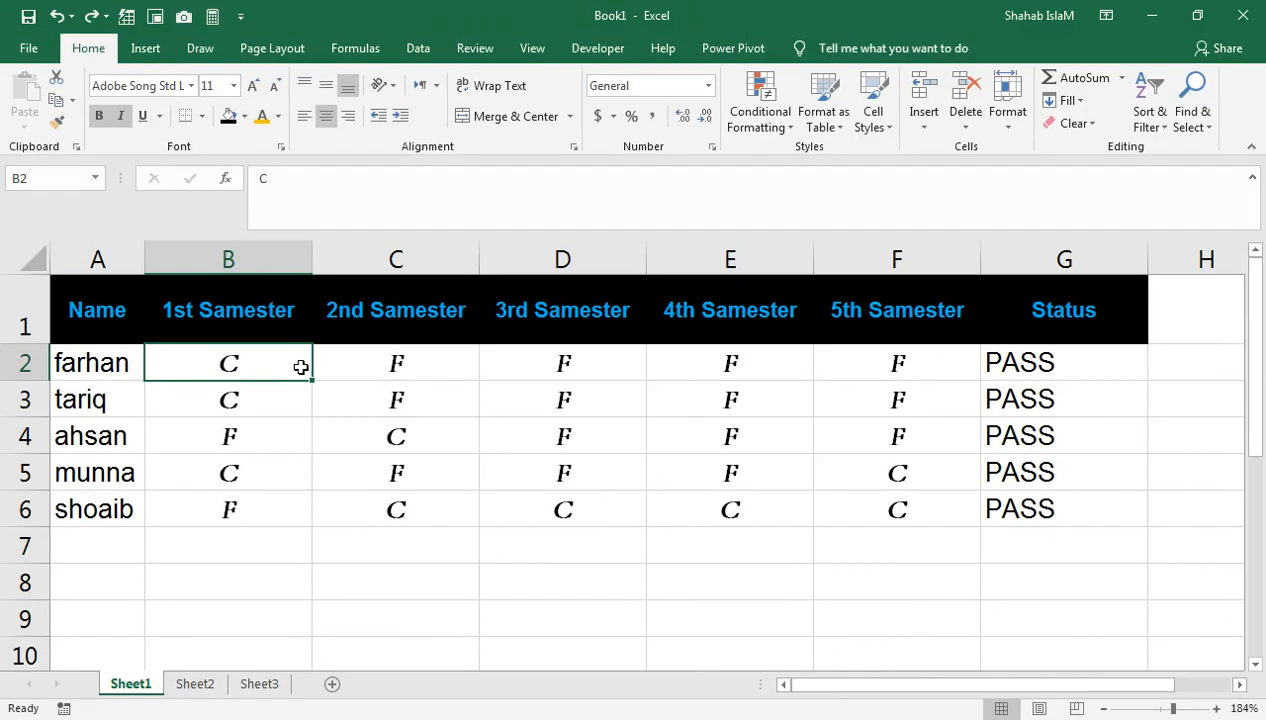
text(F)
click(396, 399)
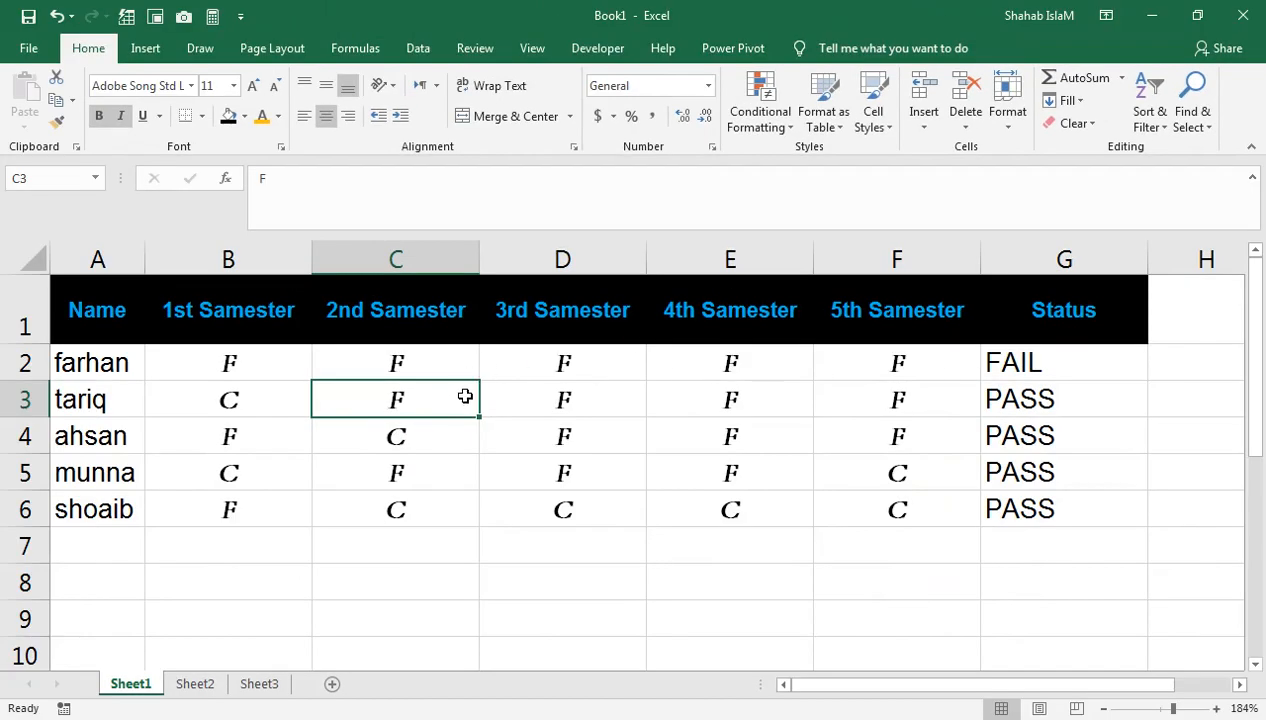
Undo the test grades, the fills and the IF formulas back to the plain AND formula in G2
key(ctrl+z)
key(ctrl+z)
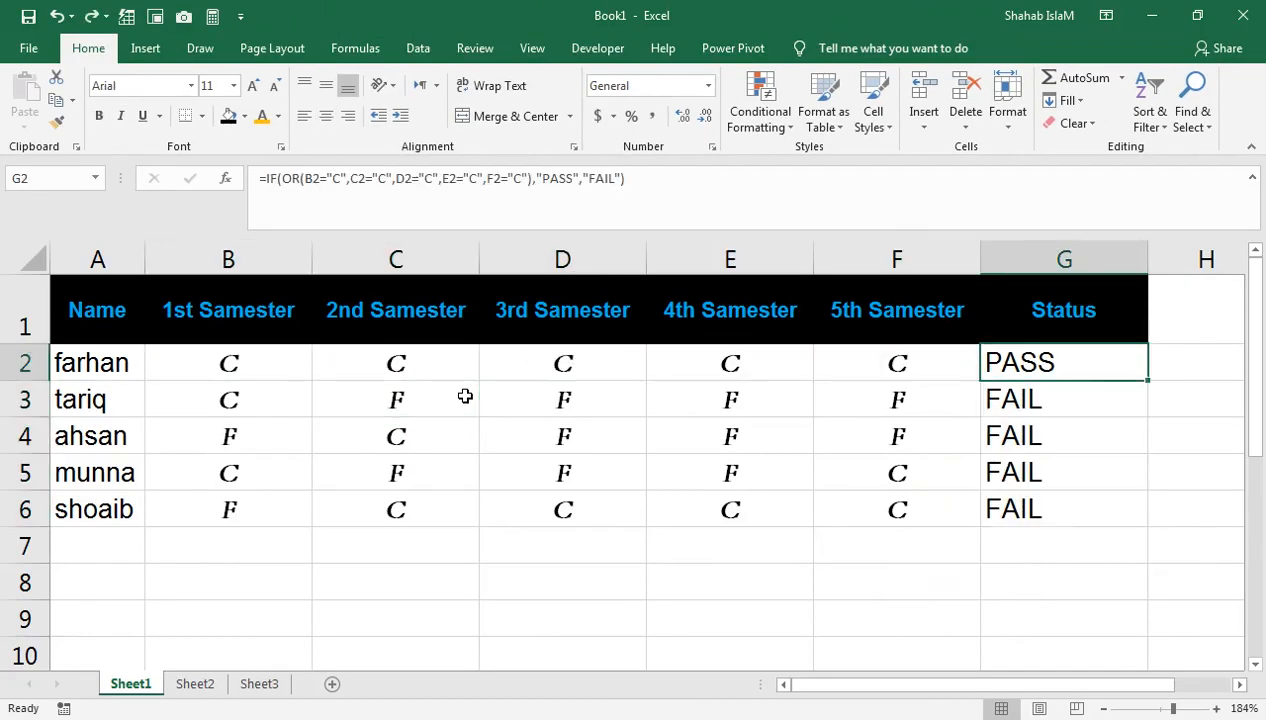
key(ctrl+z)
key(ctrl+z)
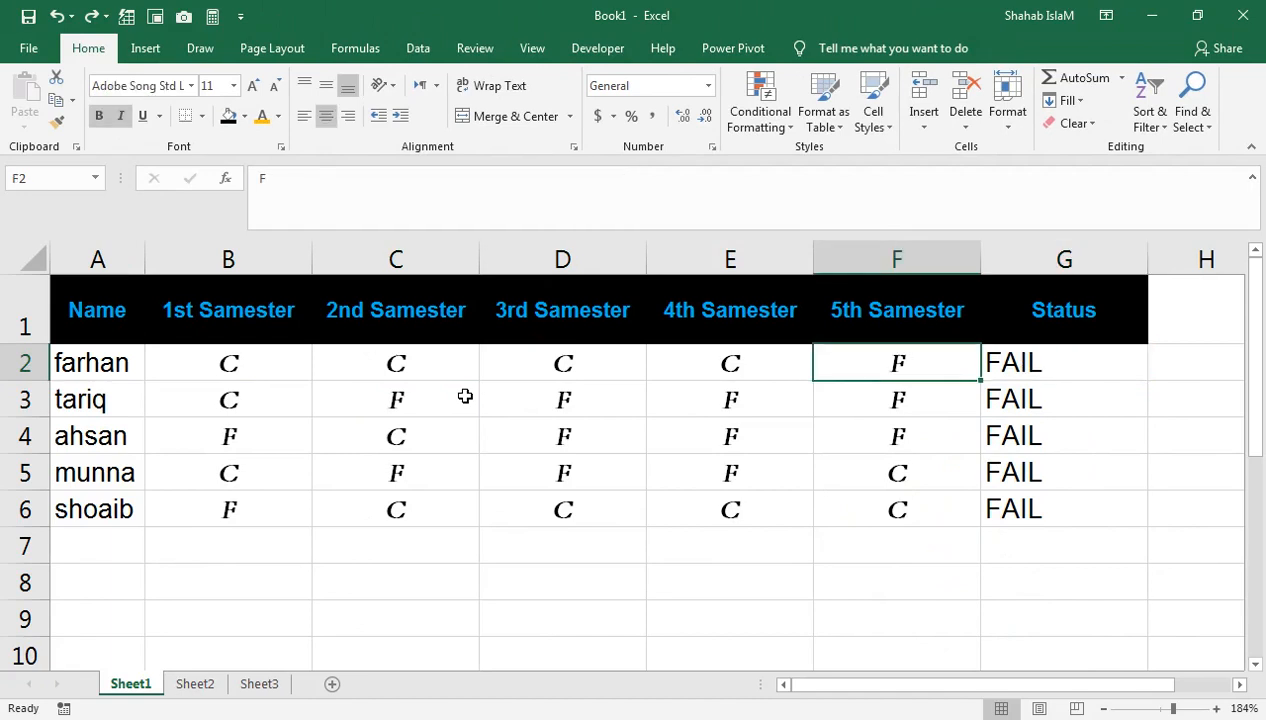
key(ctrl+z)
key(ctrl+z)
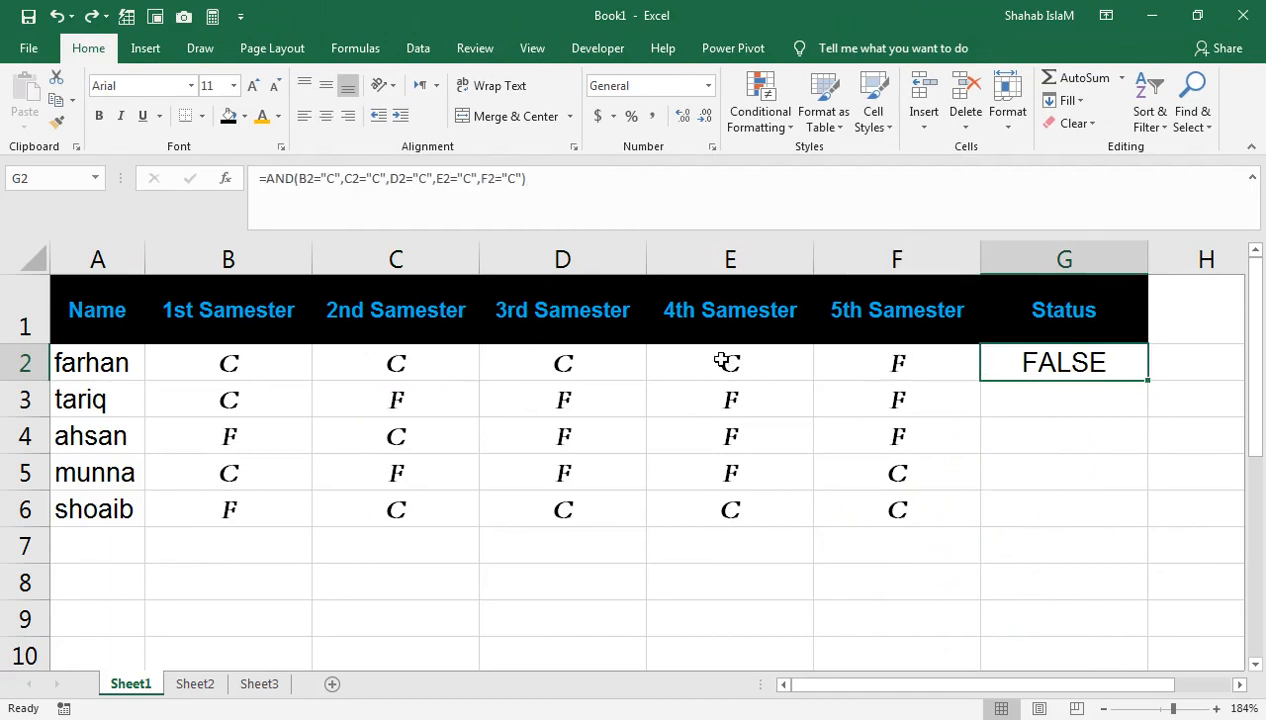
Undo the 5th Samester grade change in F2 and clear the AND formula from G2
key(ctrl+z)
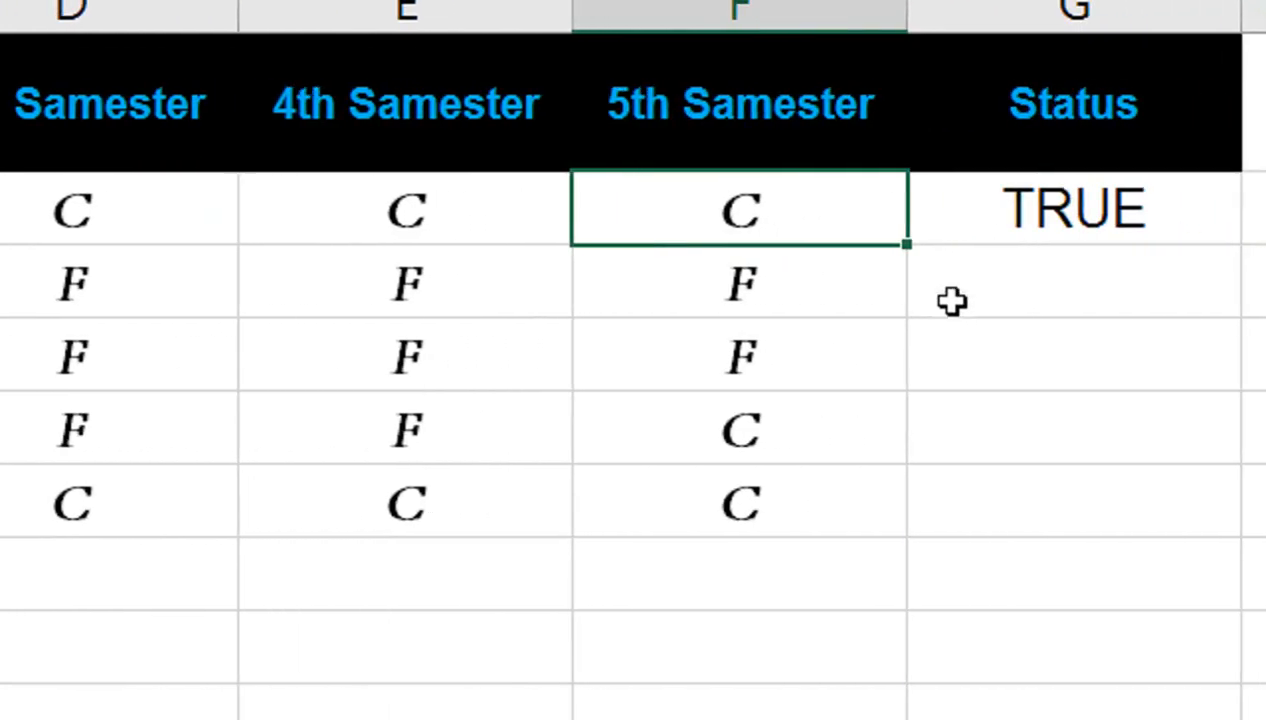
click(989, 208)
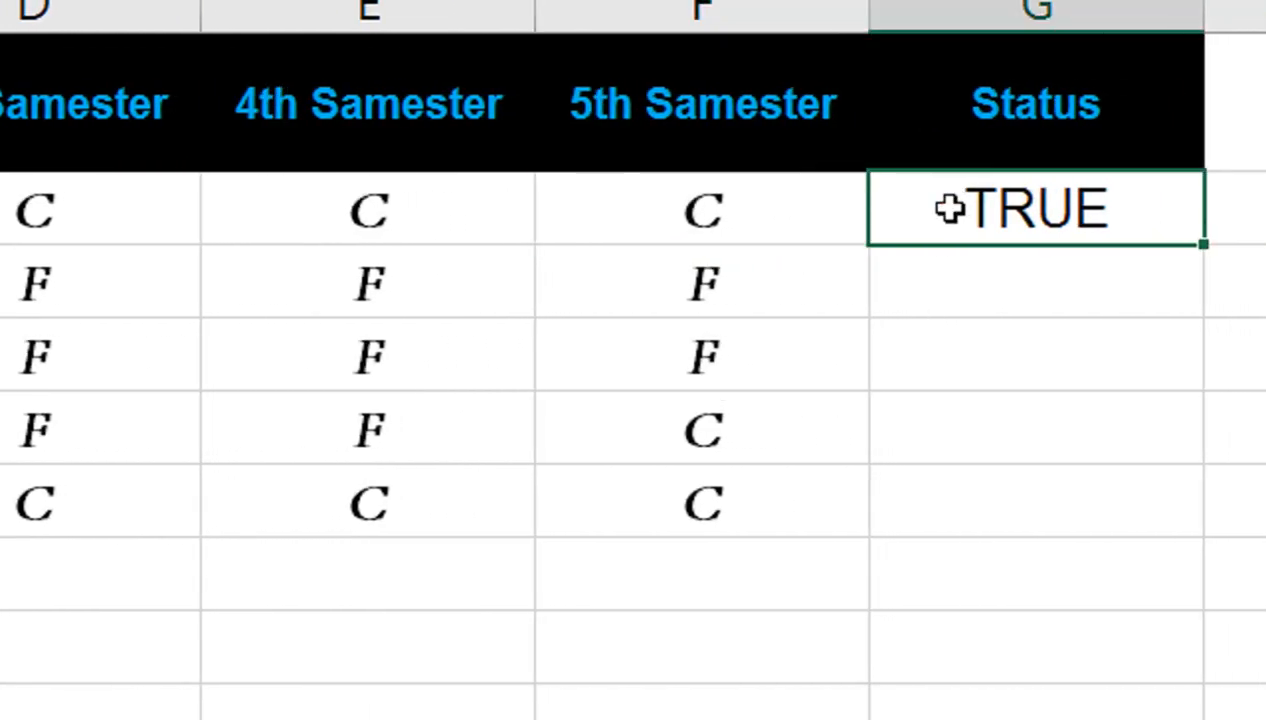
key(Delete)
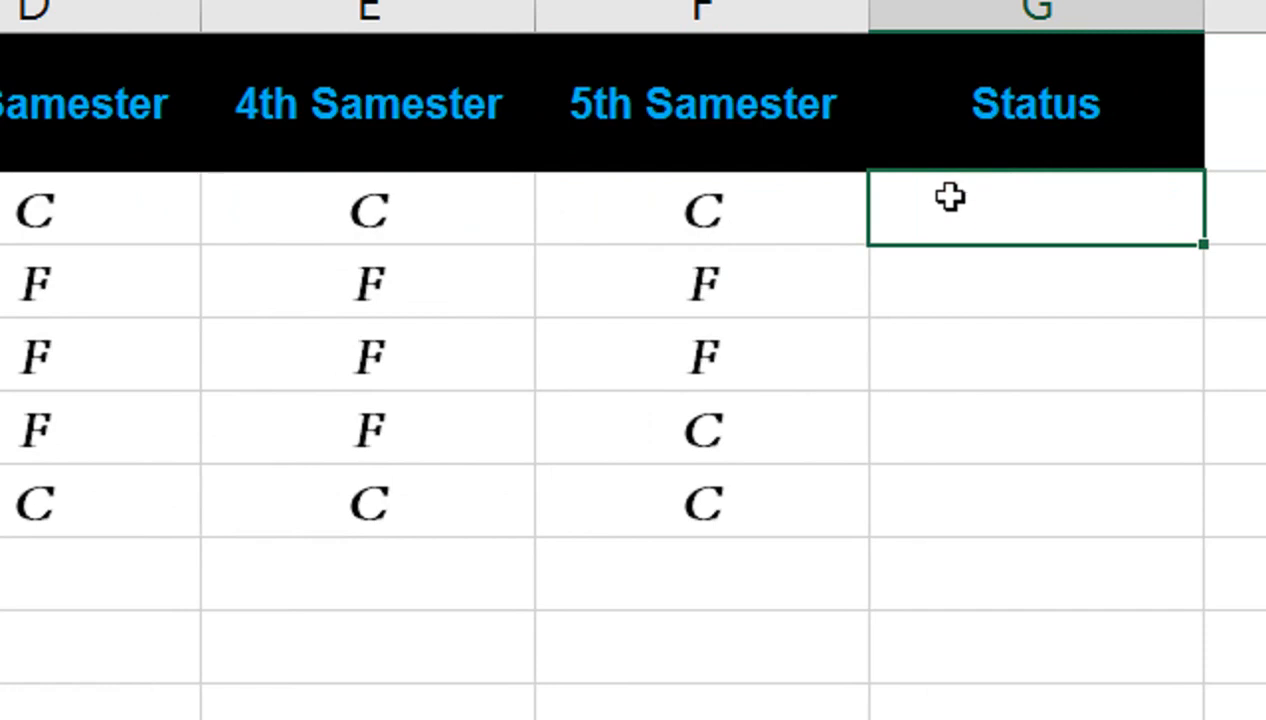
Start a new AND formula in G2 with the first condition B2="C"
double_click(950, 197)
text(=AND()
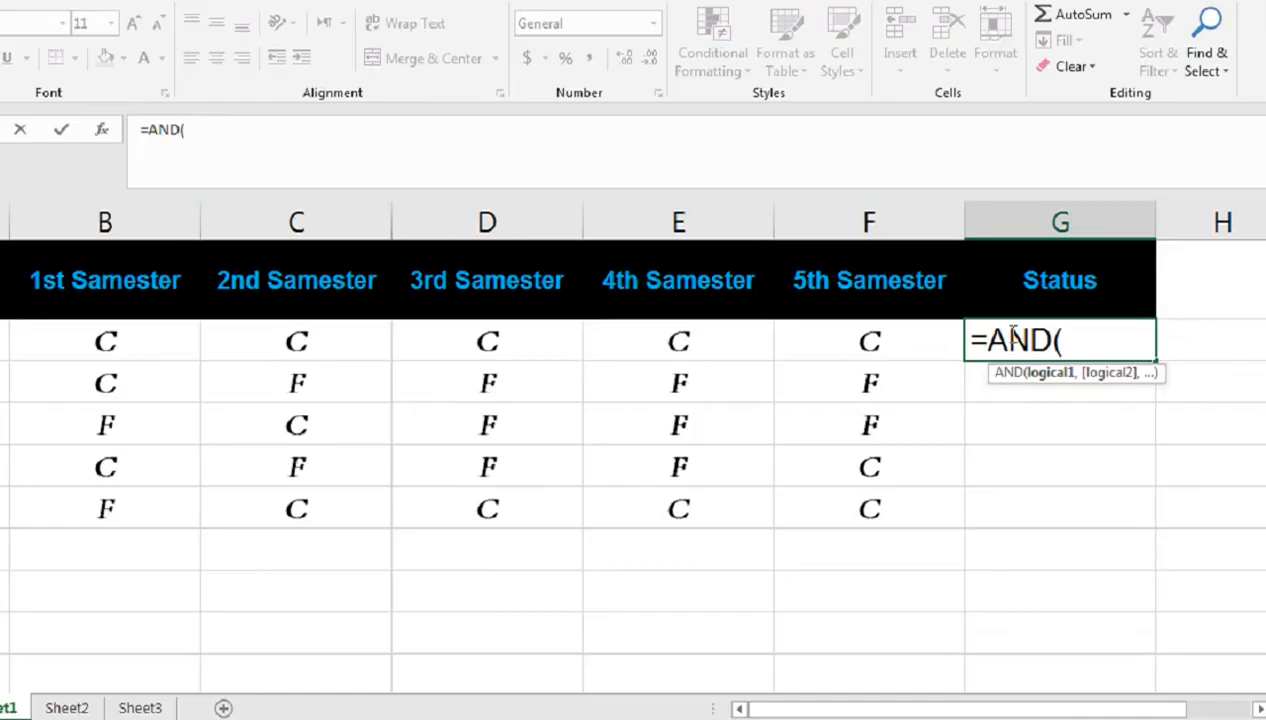
key(Left)
key(Left)
key(Left)
key(Left)
key(Left)
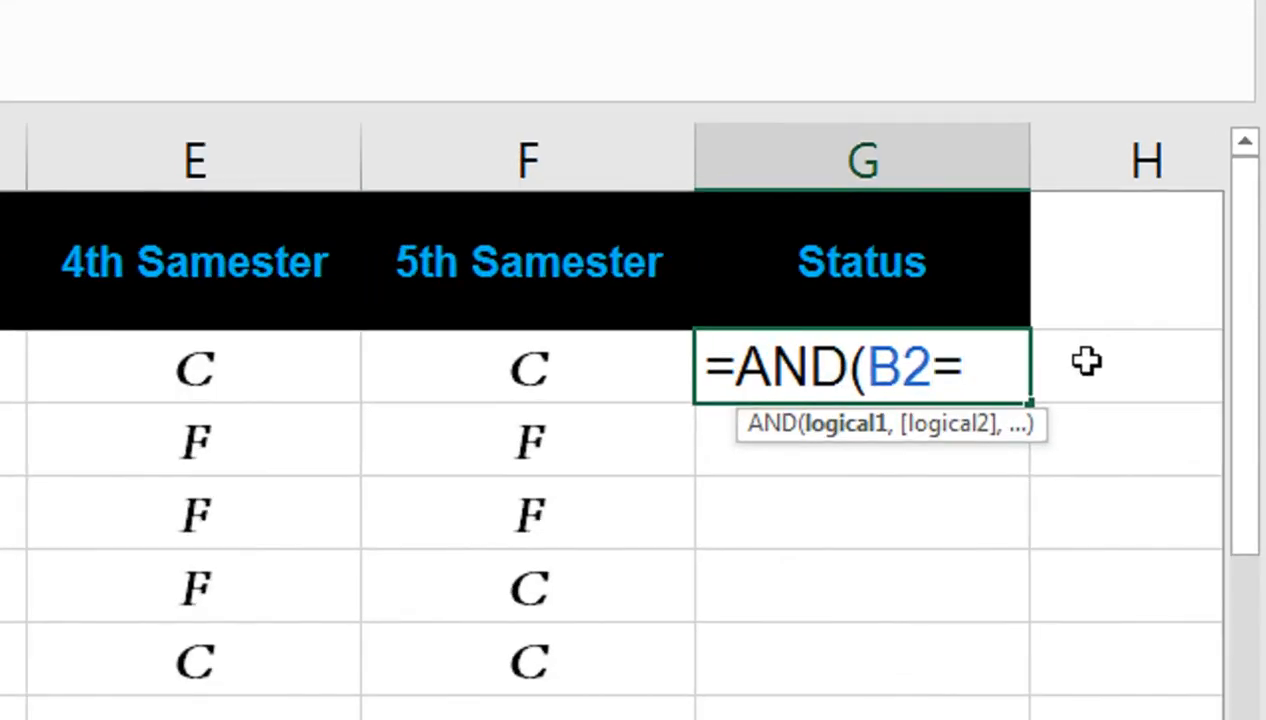
text(="C)
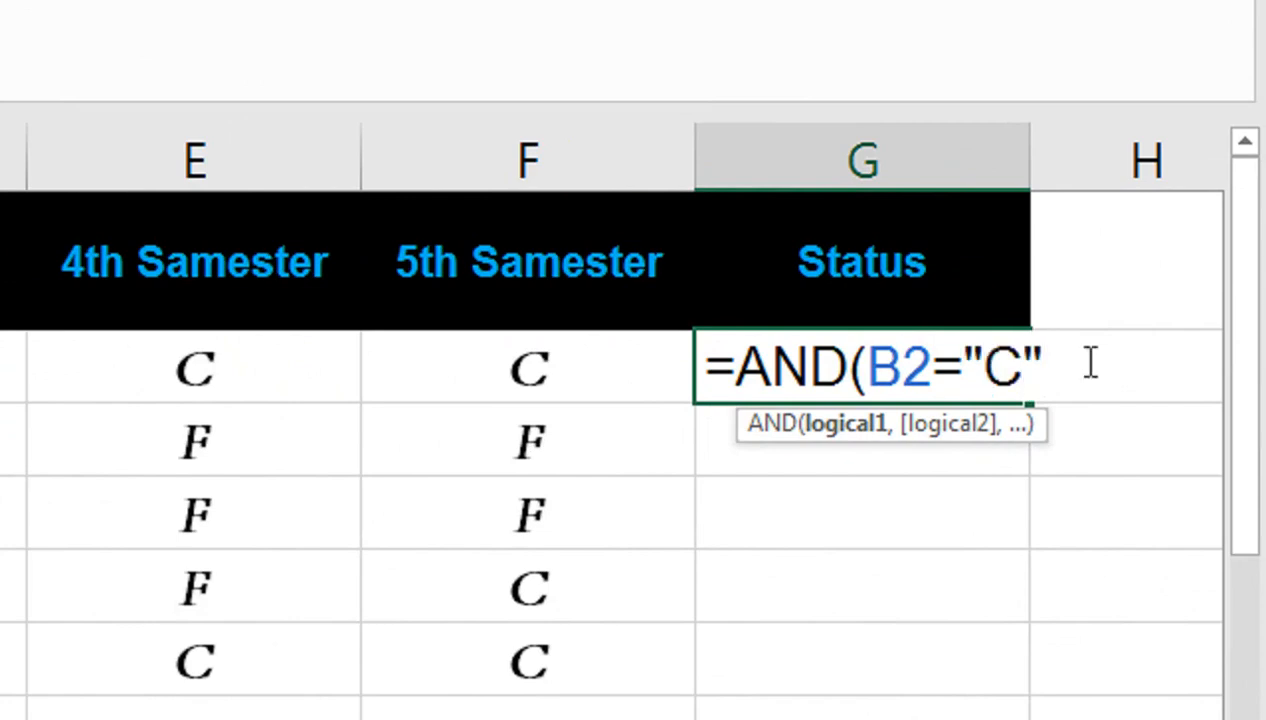
text(",)
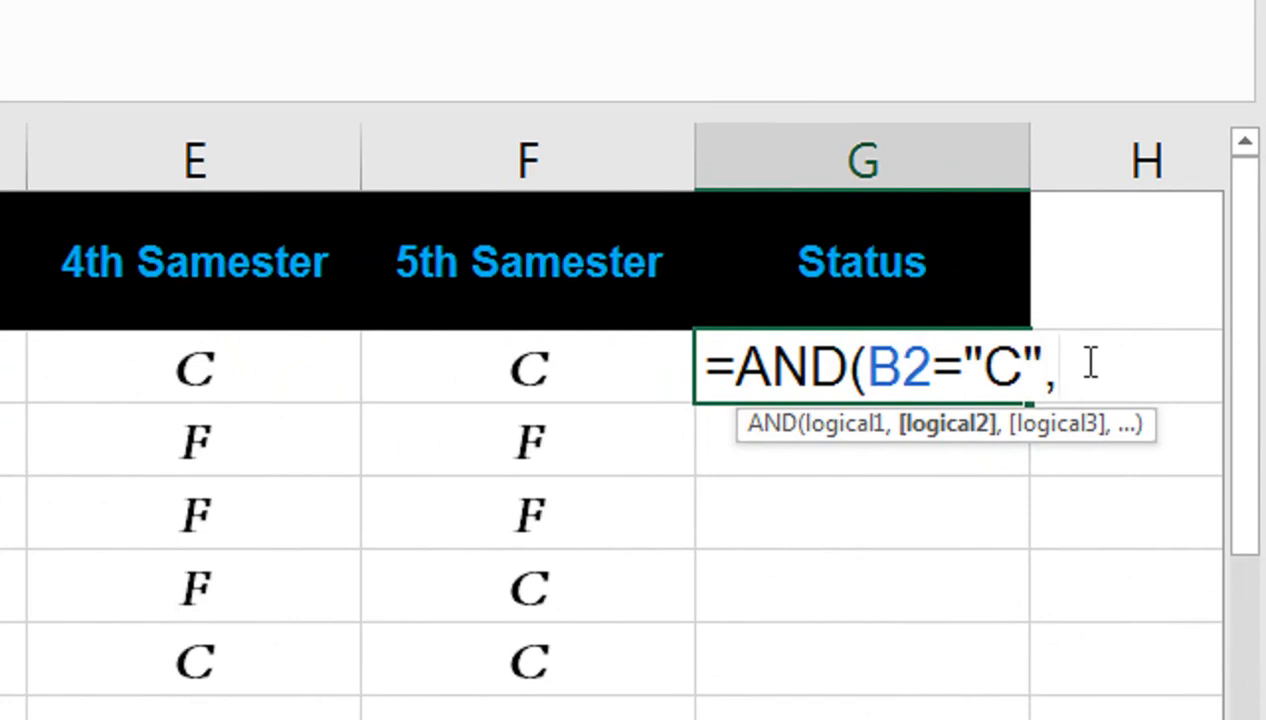
Nest an OR function as the second AND argument in G2, with C2="C" as its first condition
text(OR()
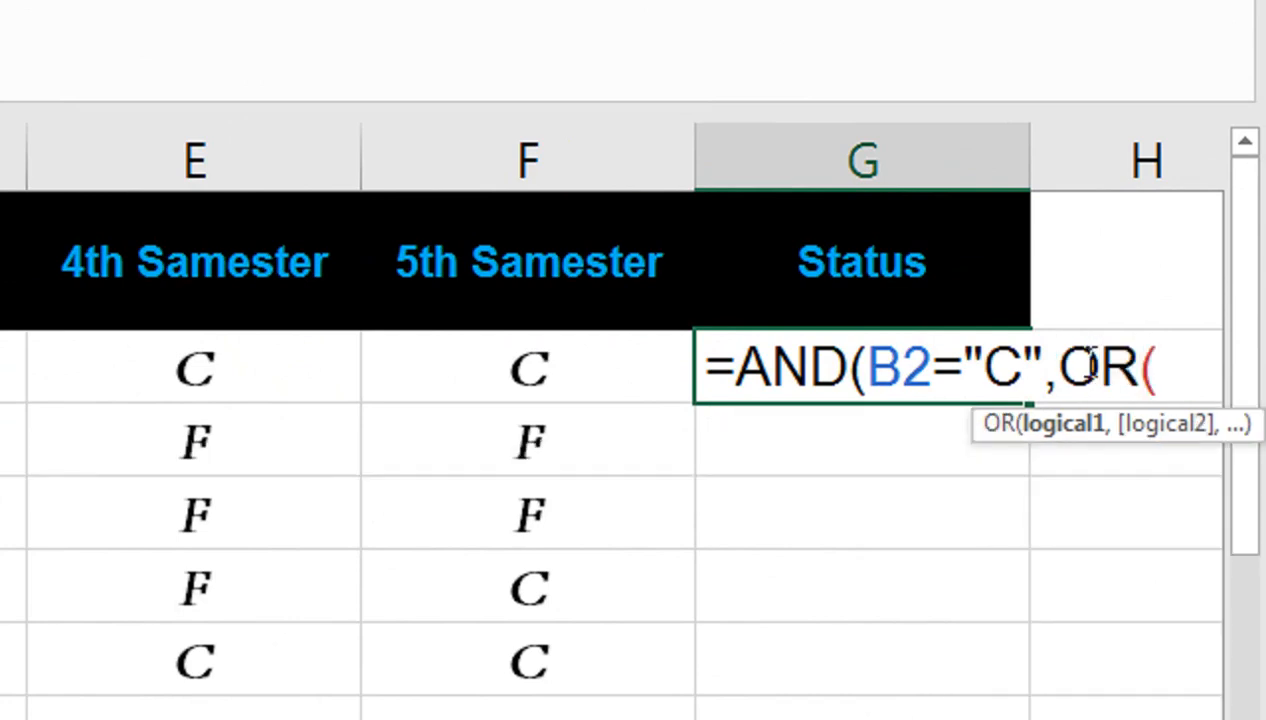
key(Left)
key(Left)
key(Left)
key(Left)
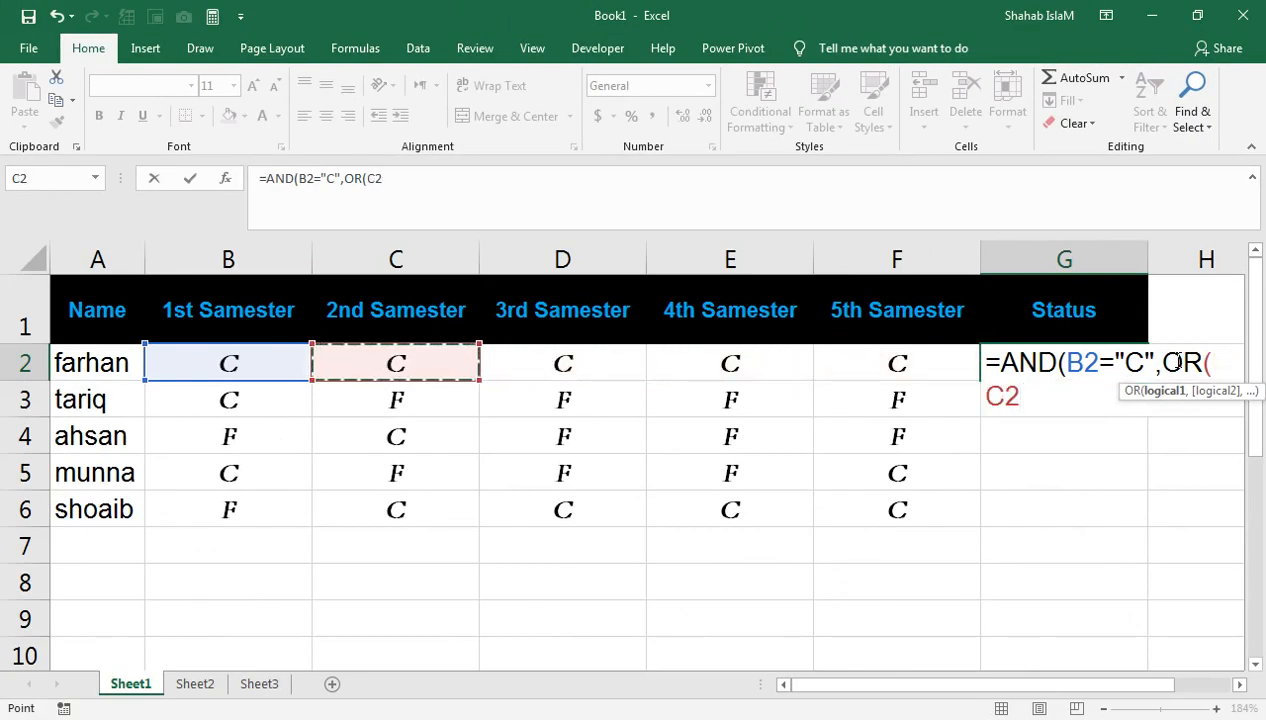
text(=)
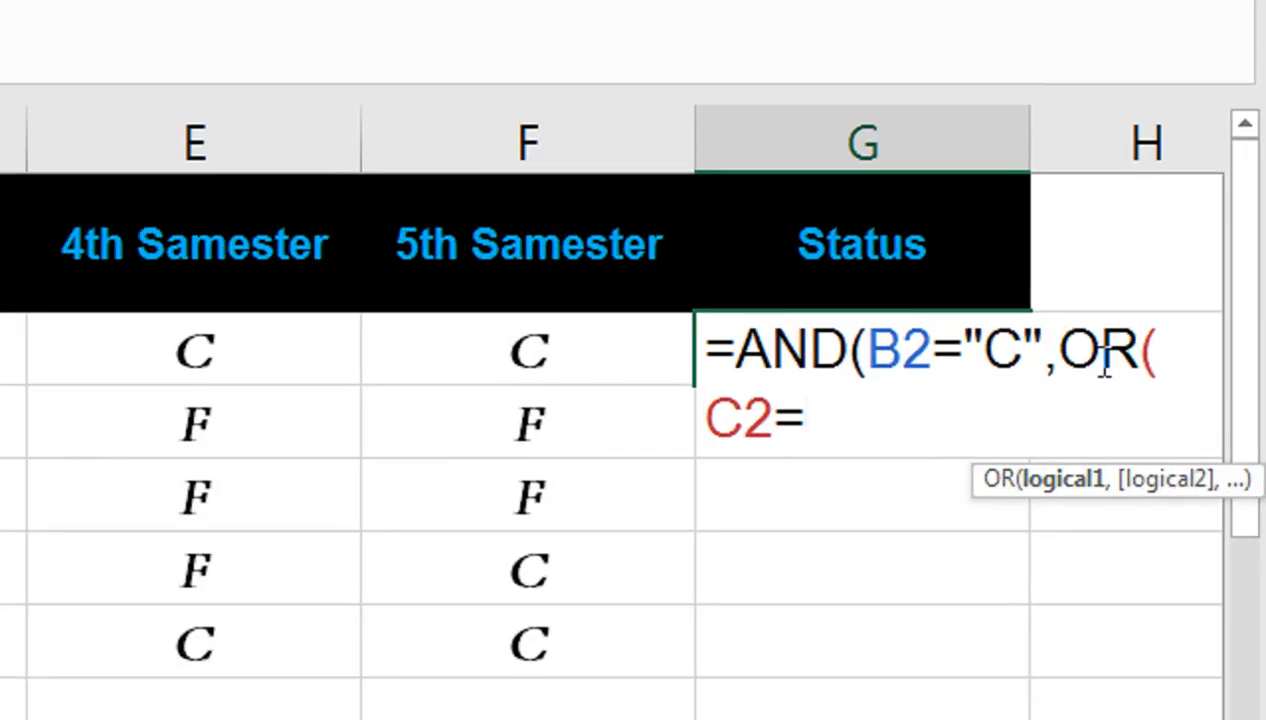
text("C")
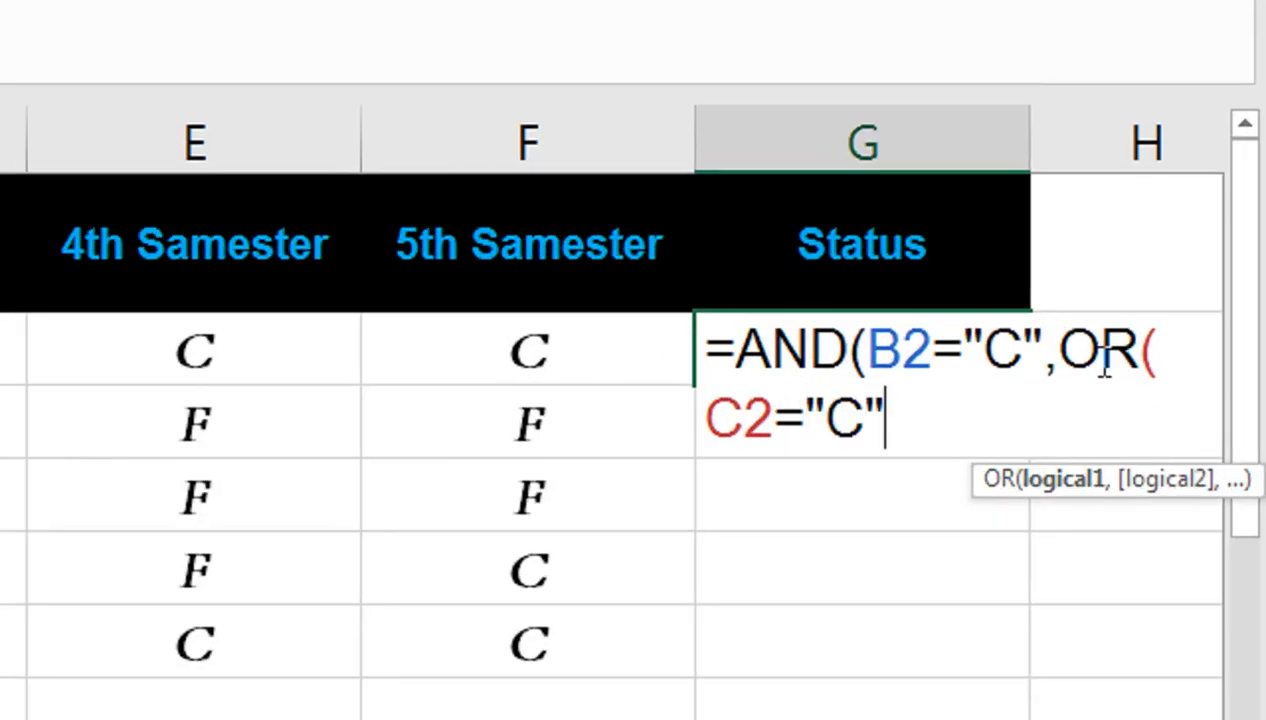
text(,)
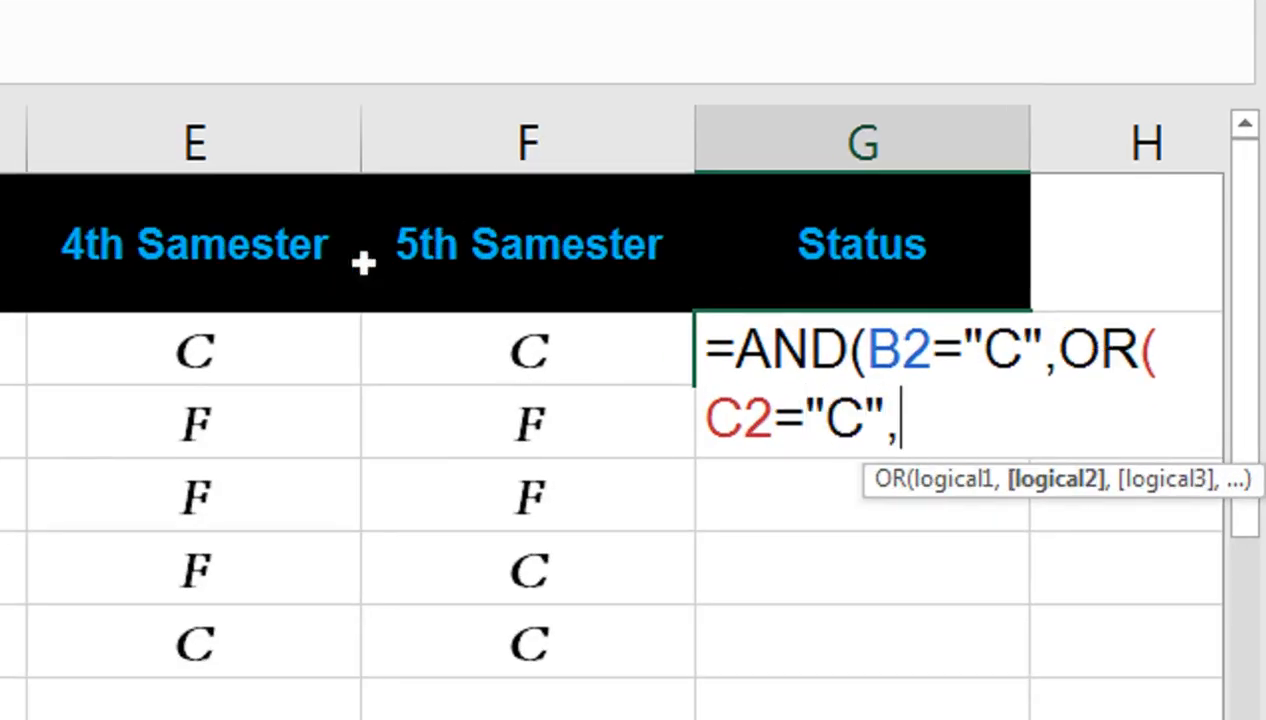
Add the conditions D2="C" and E2="C" to the nested OR in G2
click(40, 345)
click(316, 338)
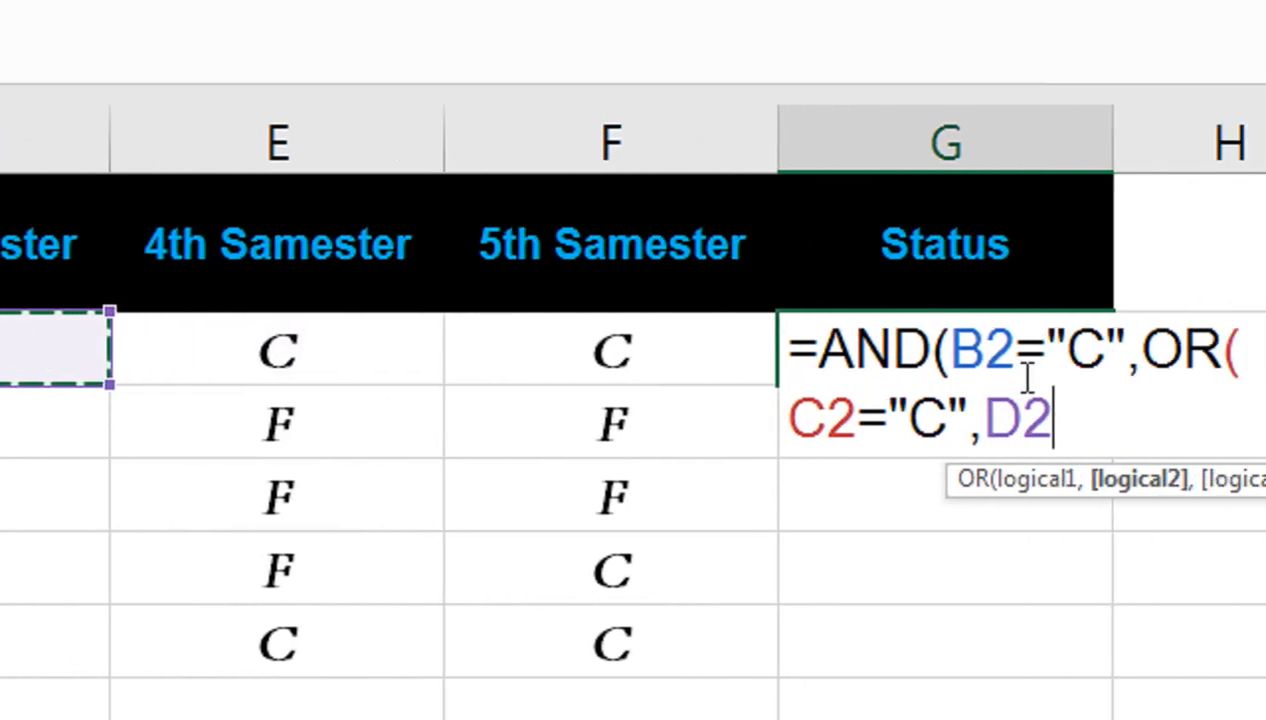
text(="C")
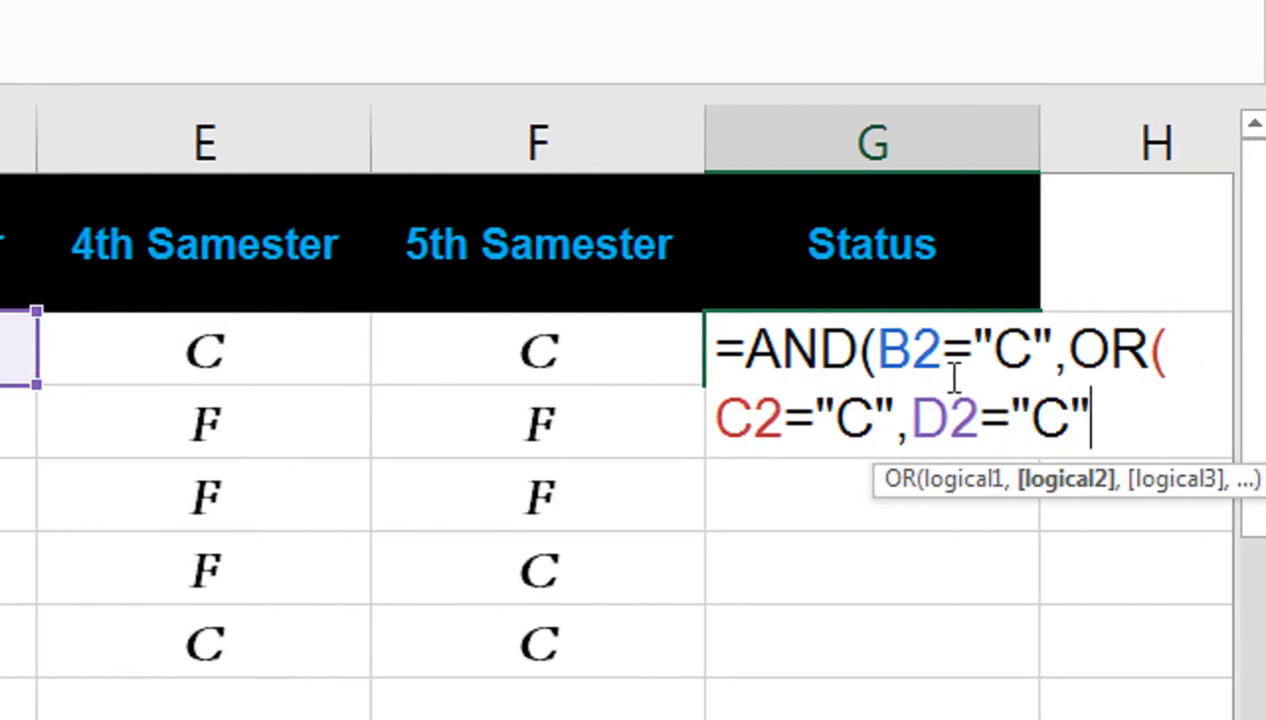
text(,)
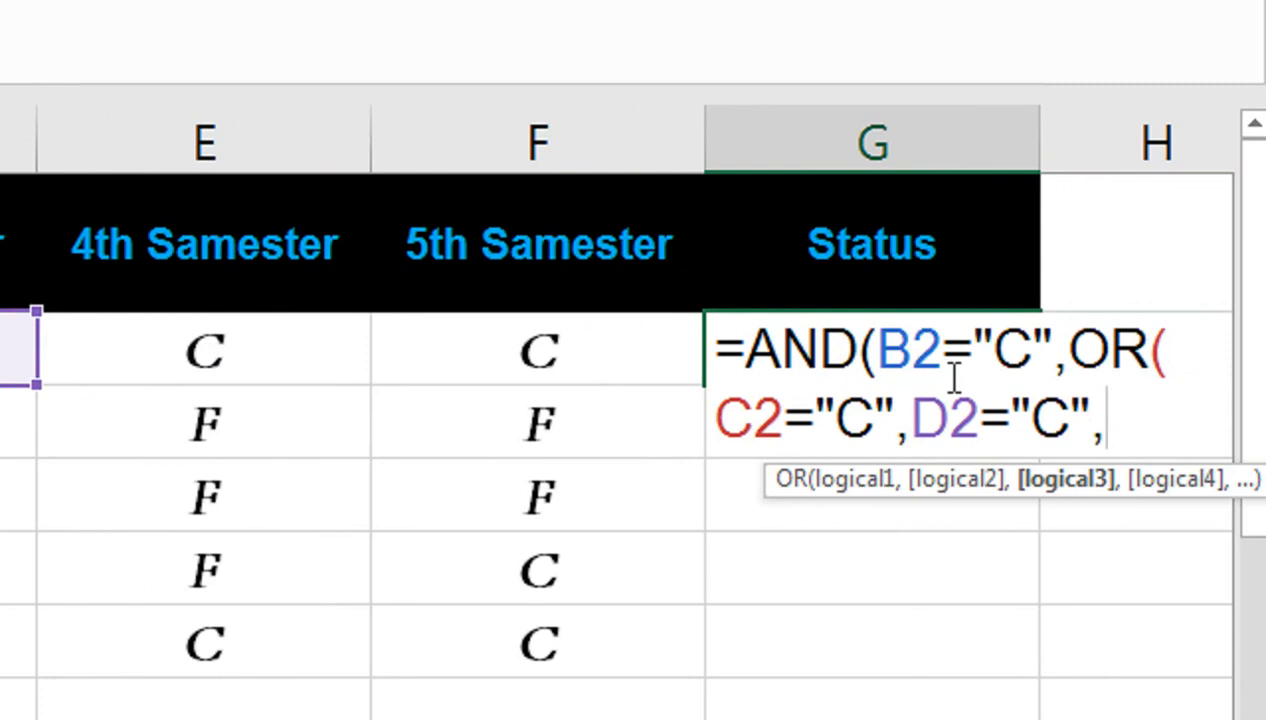
key(Left)
key(Left)
text(=)
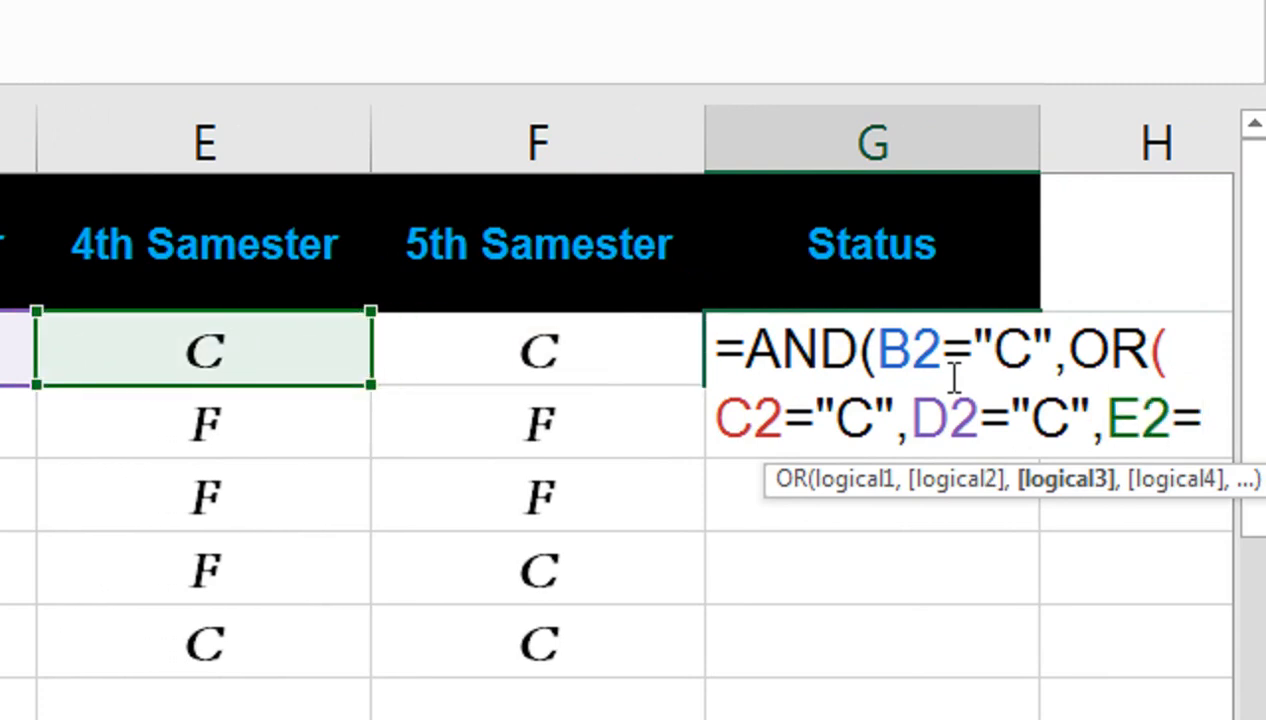
text("C")
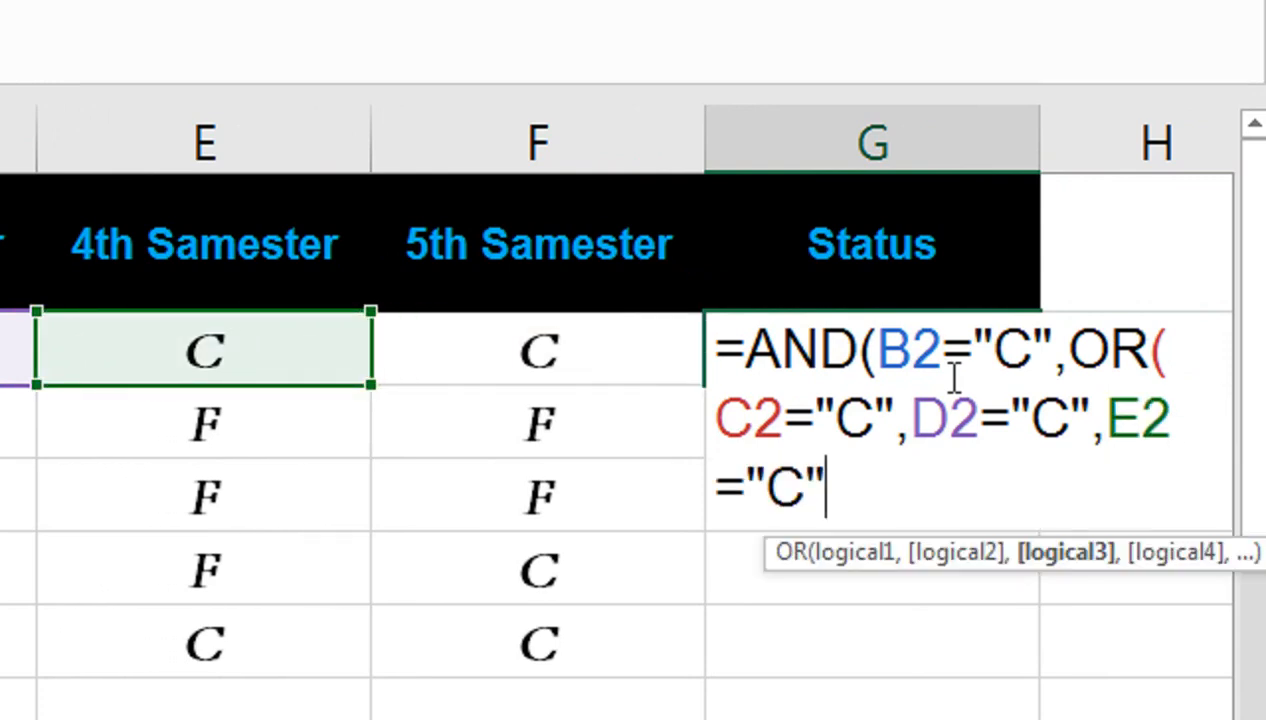
Add F2="C" as the last OR condition in G2 and close both the OR and AND functions
text(,)
key(Right)
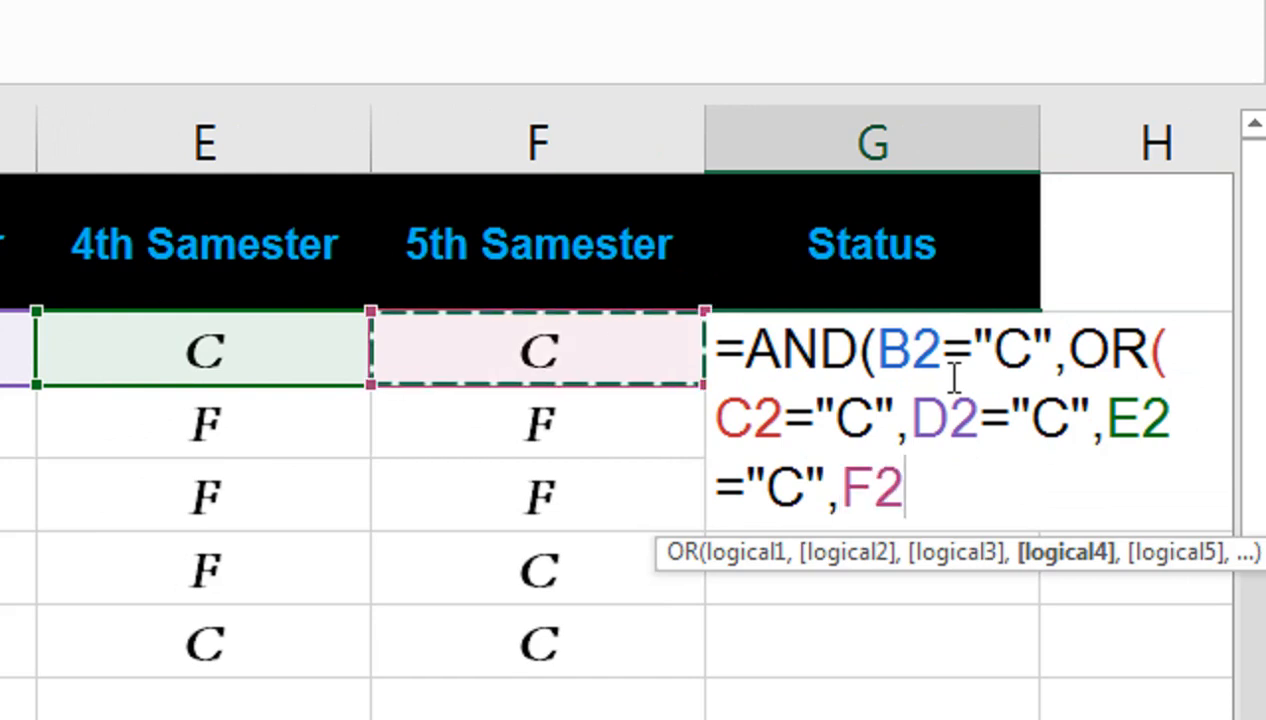
text("C")
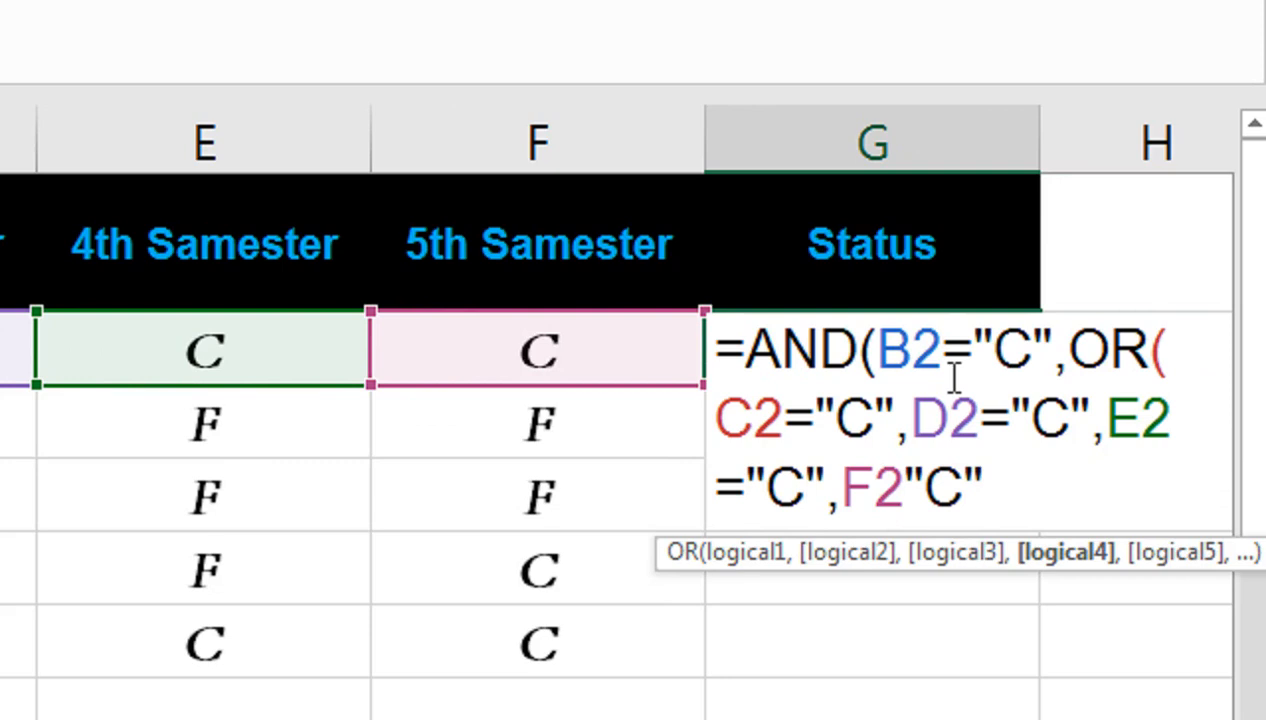
text())
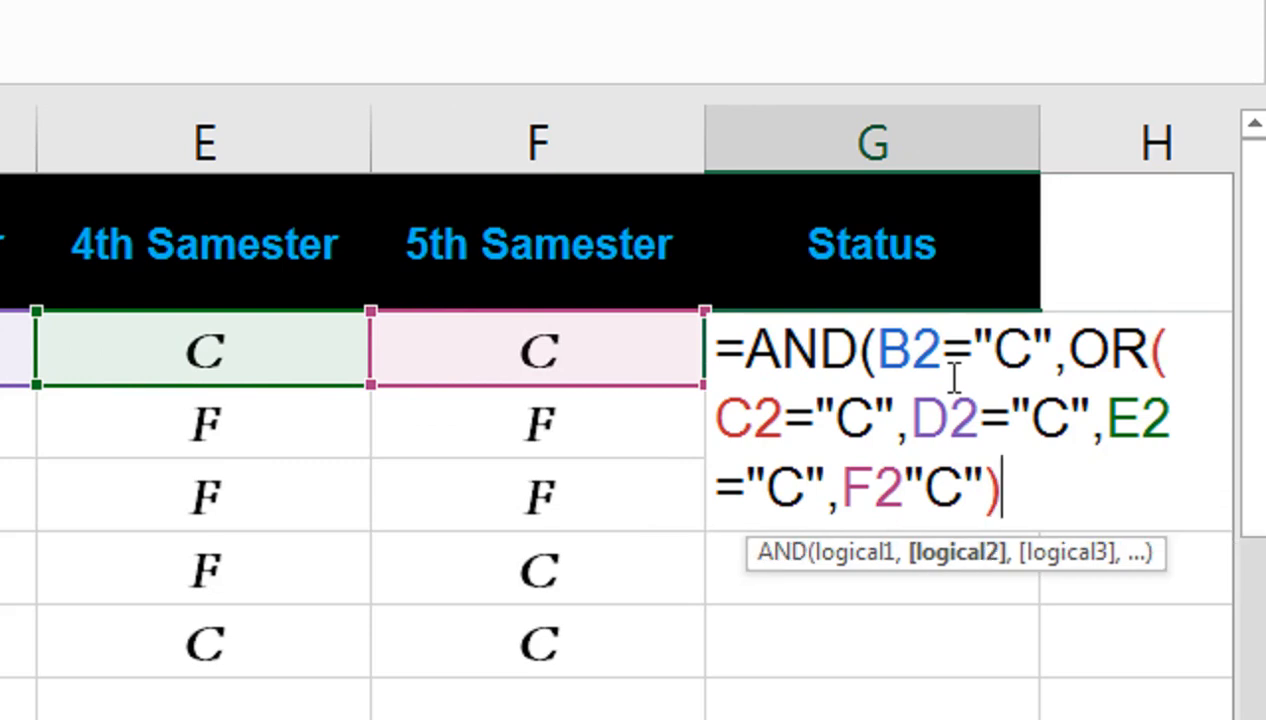
click(906, 482)
text(=)
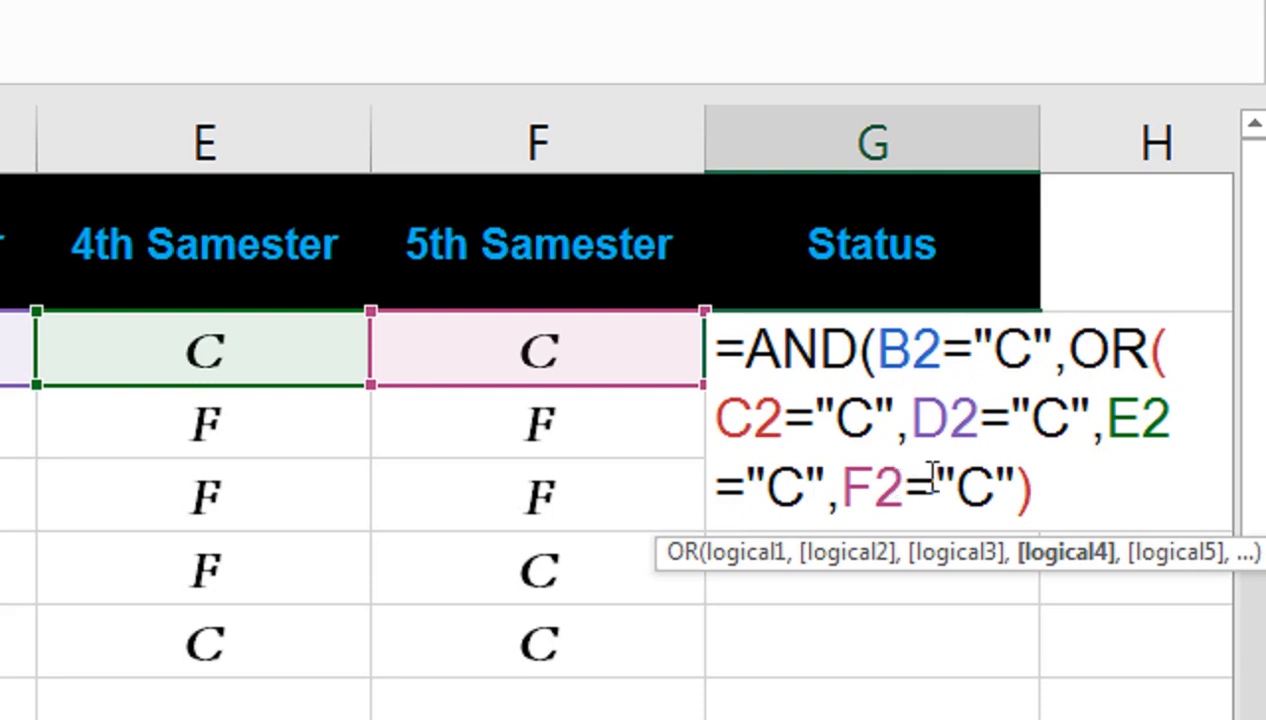
click(1082, 497)
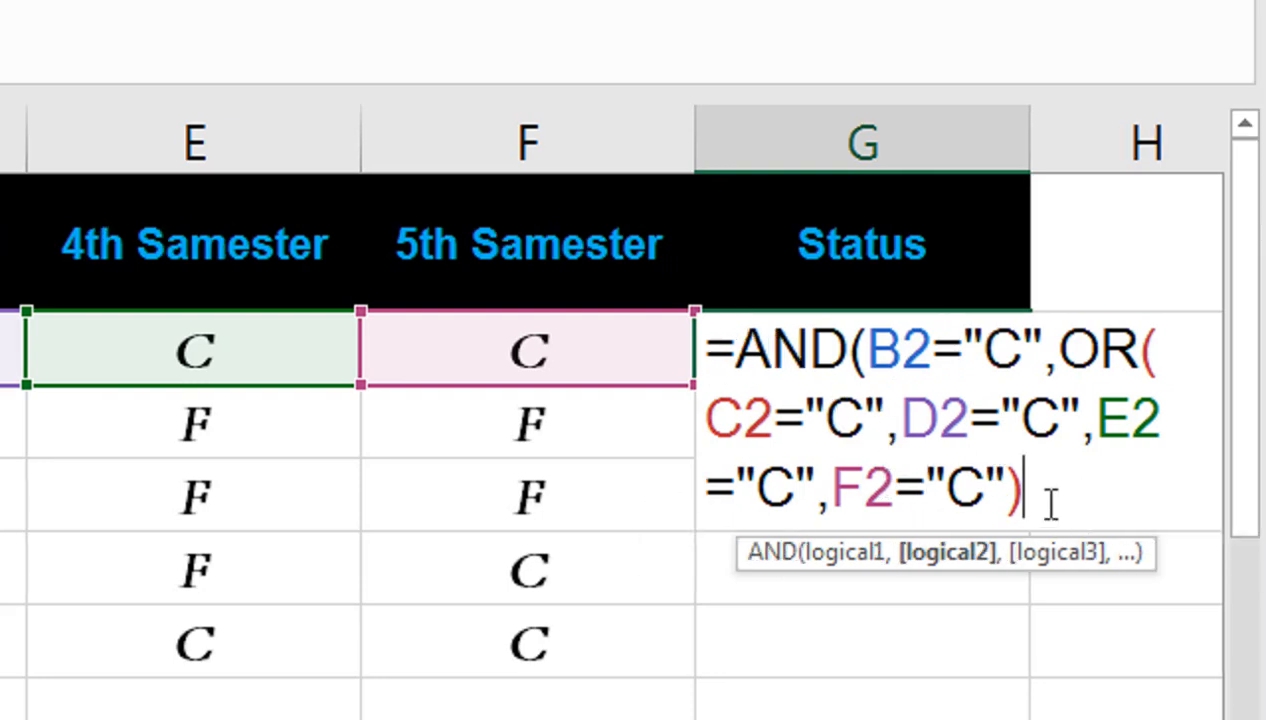
text())
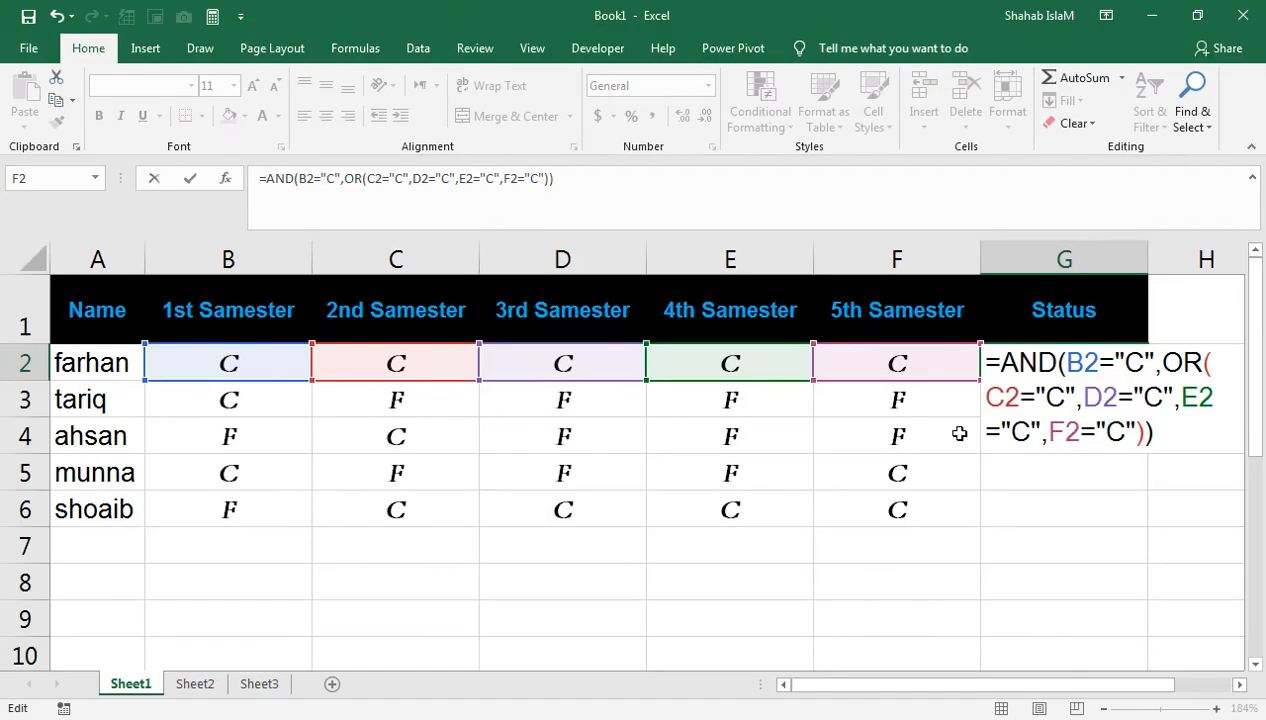
Commit the combined AND/OR formula in G2 and fill it down through G6
key(Return)
click(1024, 366)
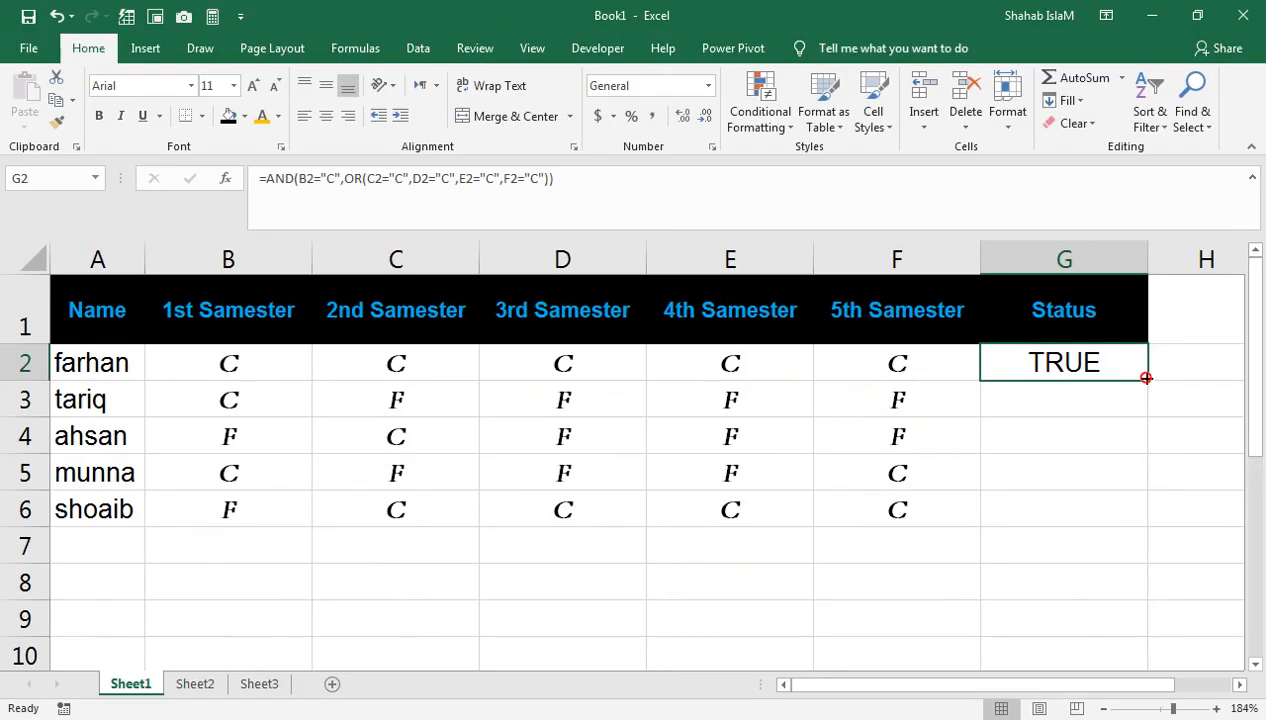
drag(1080, 400, 1040, 605)
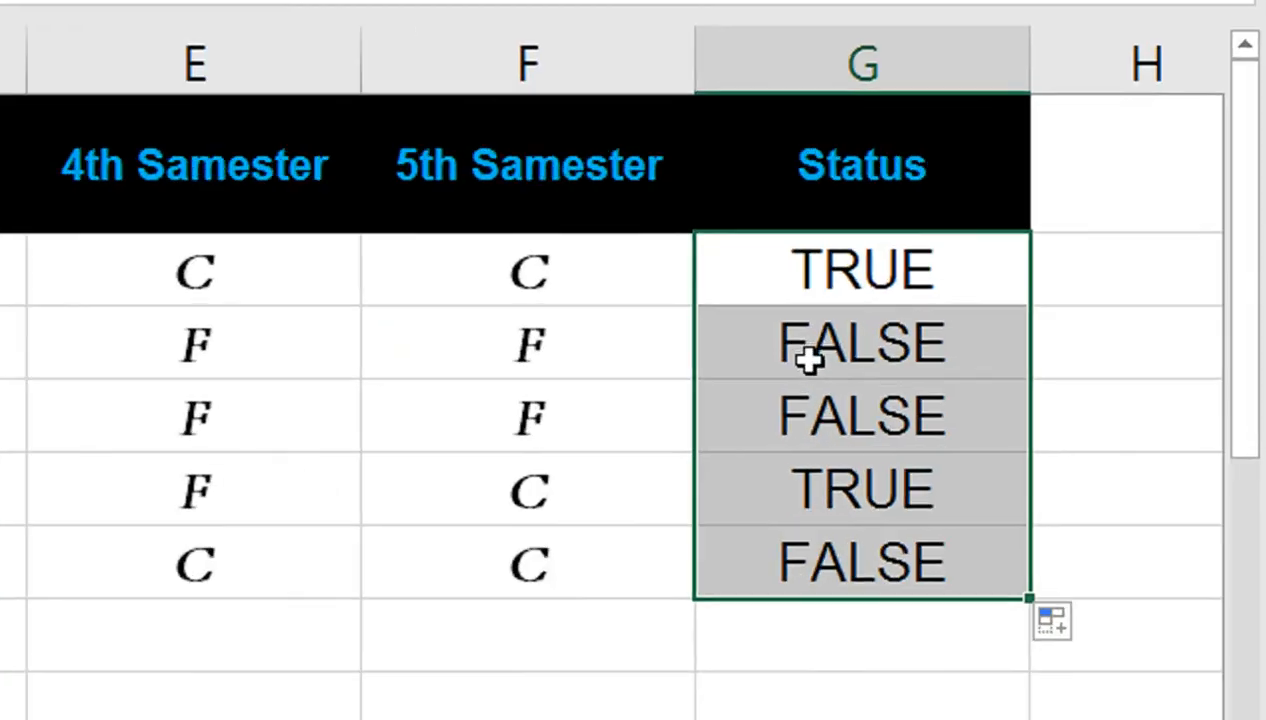
Change the 5th Samester grade in F3 to C to test the combined formula
click(856, 397)
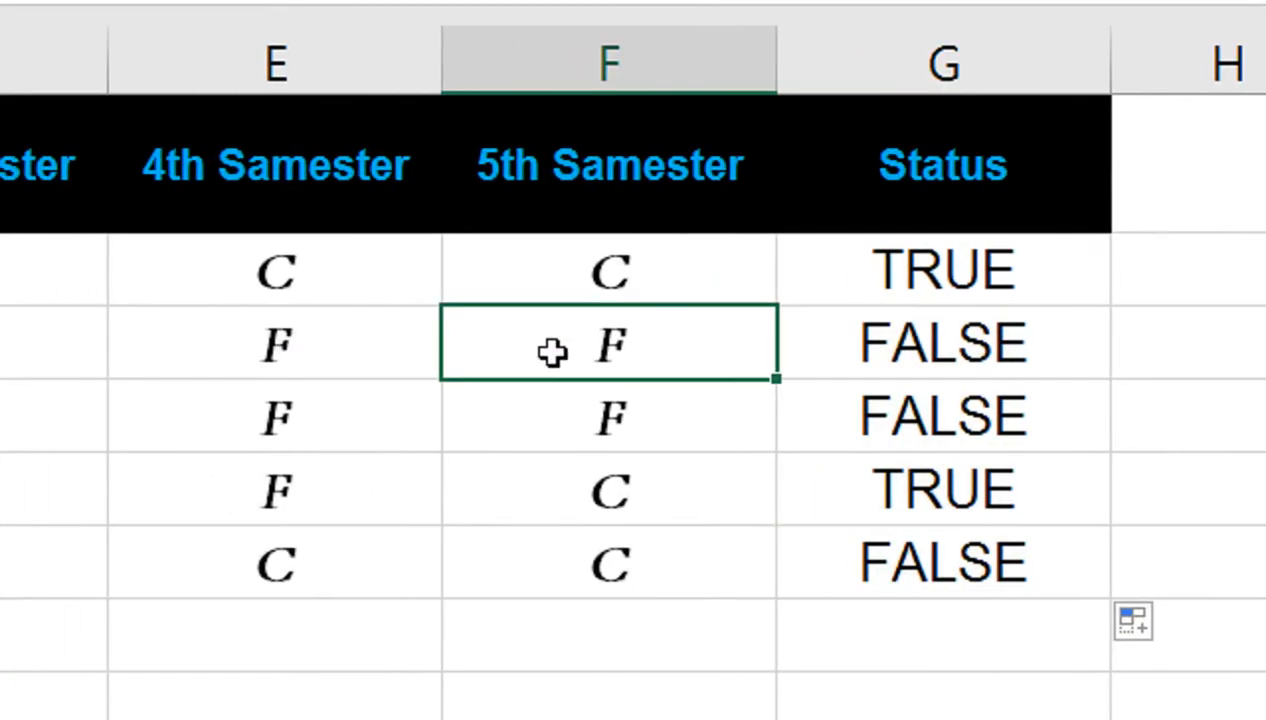
text(C)
click(602, 458)
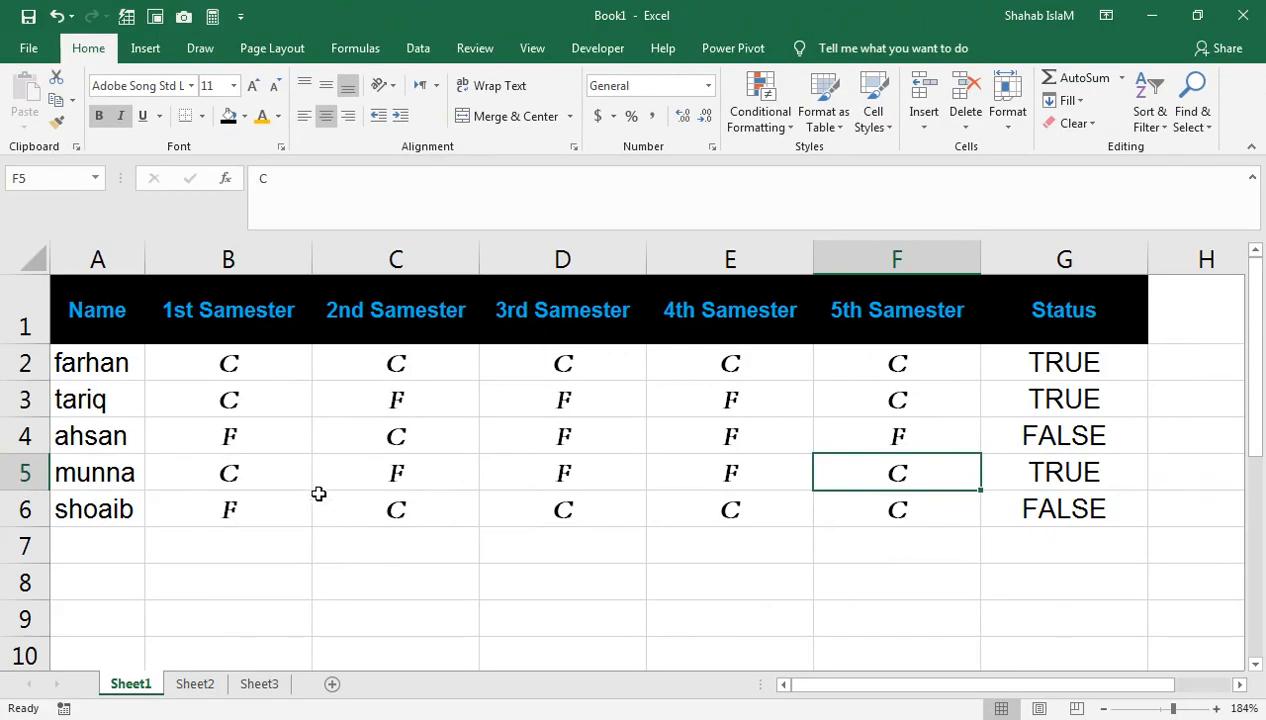
Wrap the AND/OR formula in G2 in an IF function returning "ALLOW" when true and "NOT ALLOW" when false
click(1017, 350)
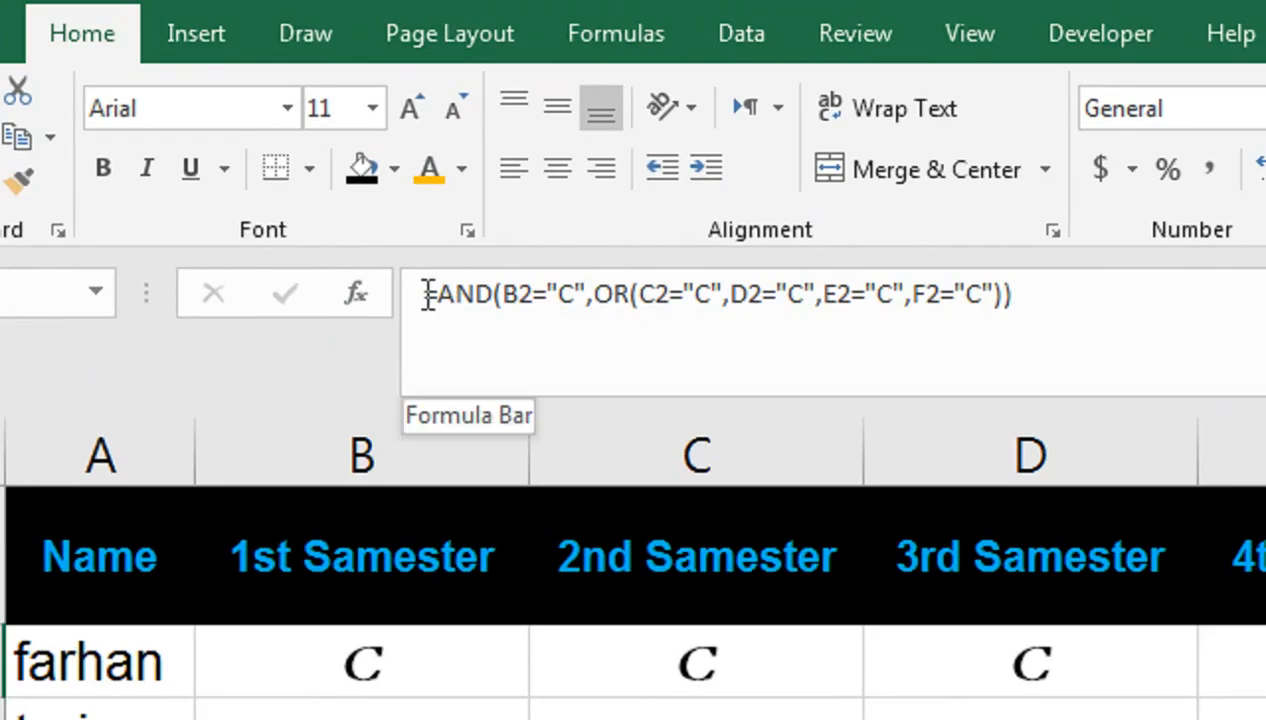
click(427, 293)
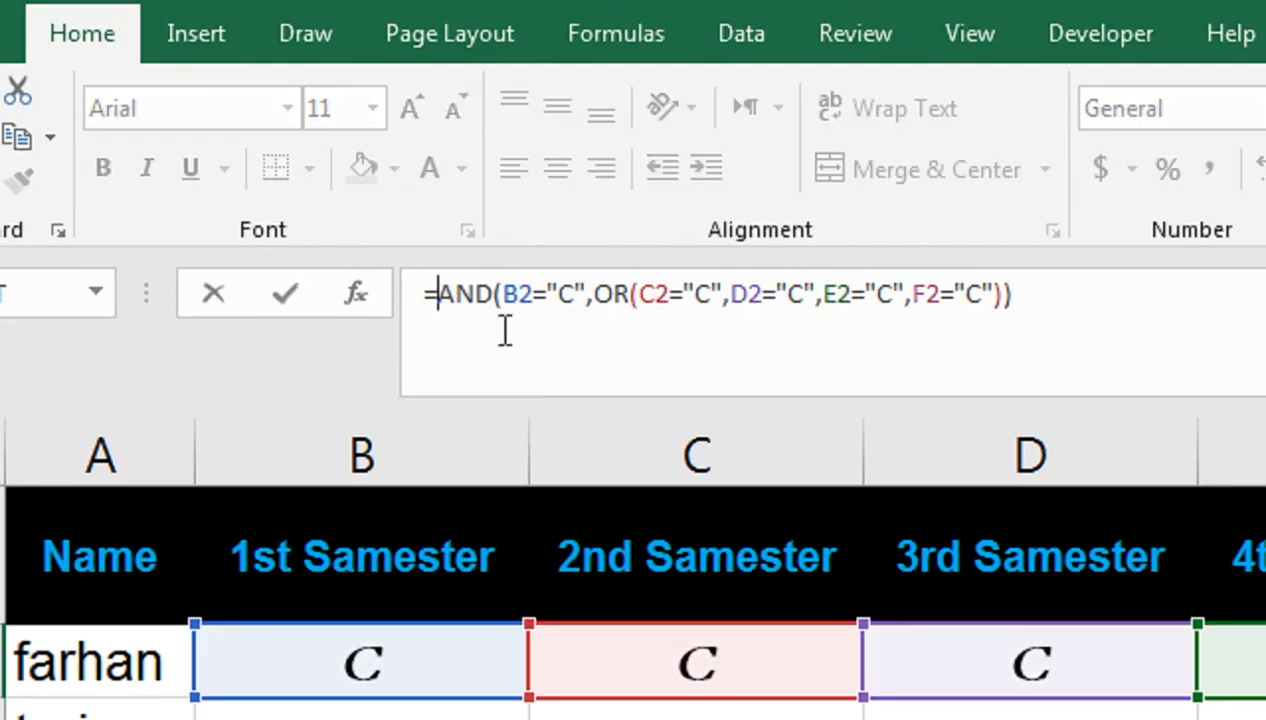
text(IF()
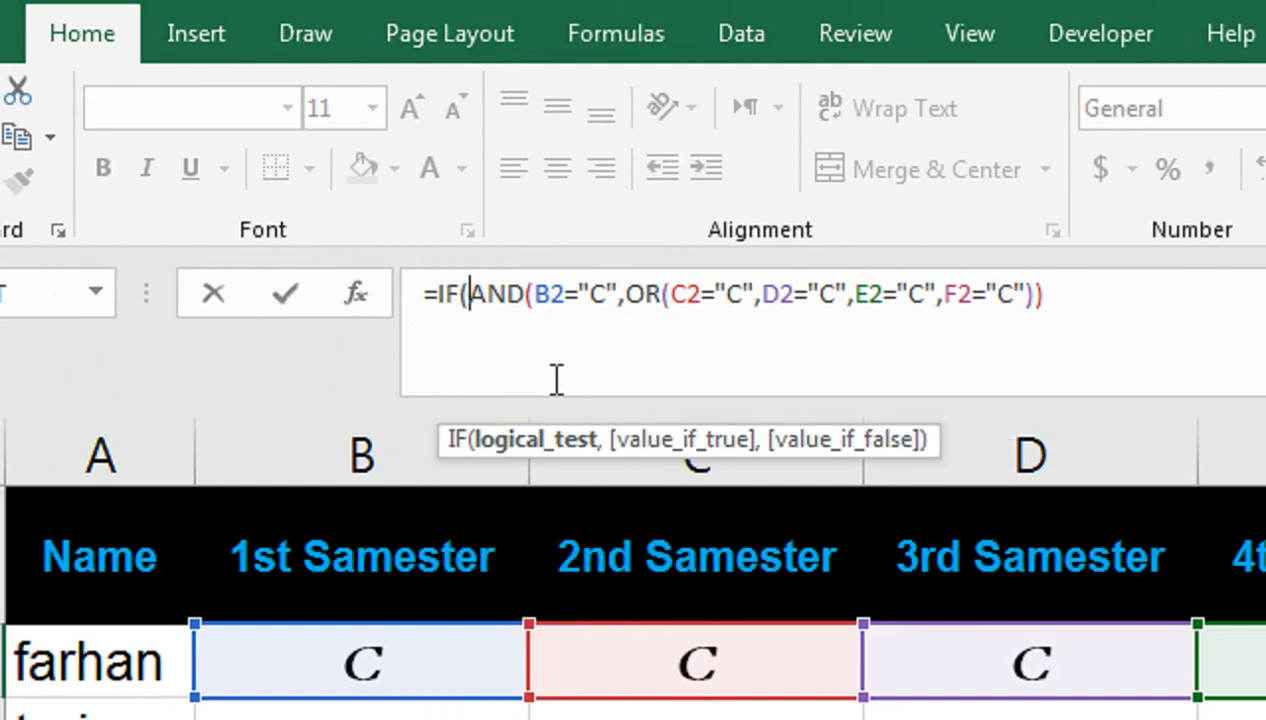
click(1086, 290)
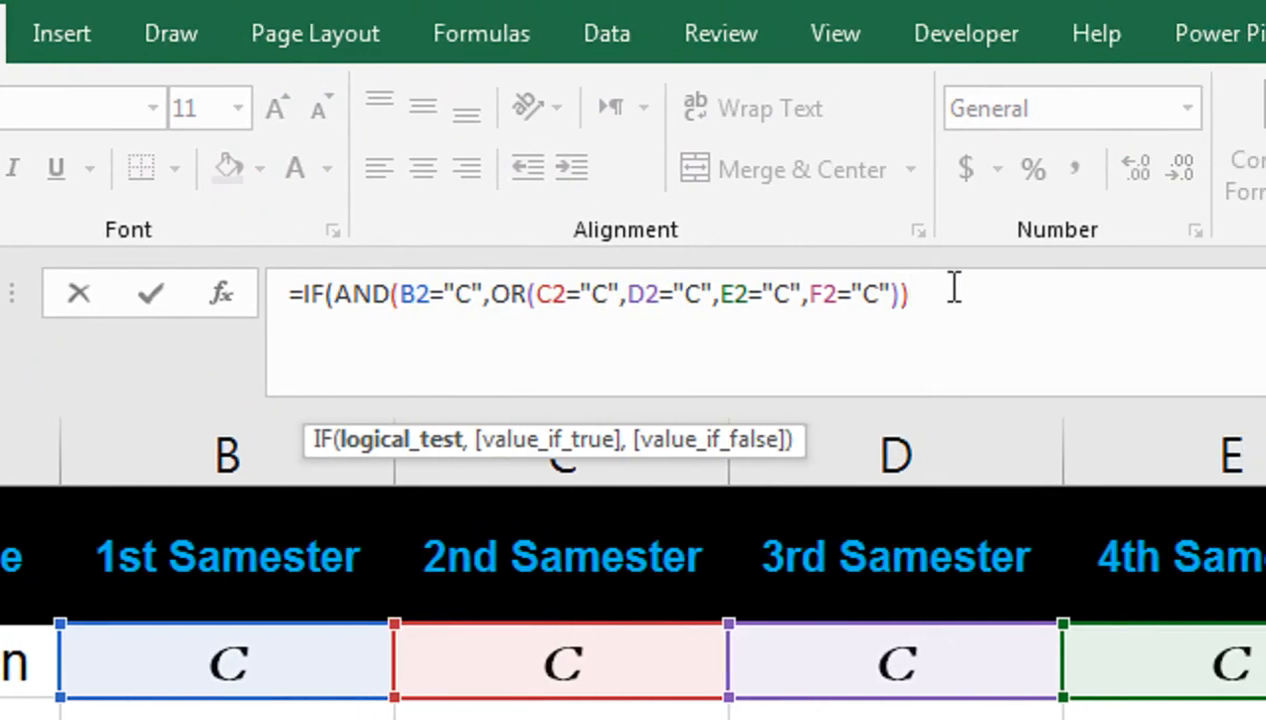
text(,"ALLOW)
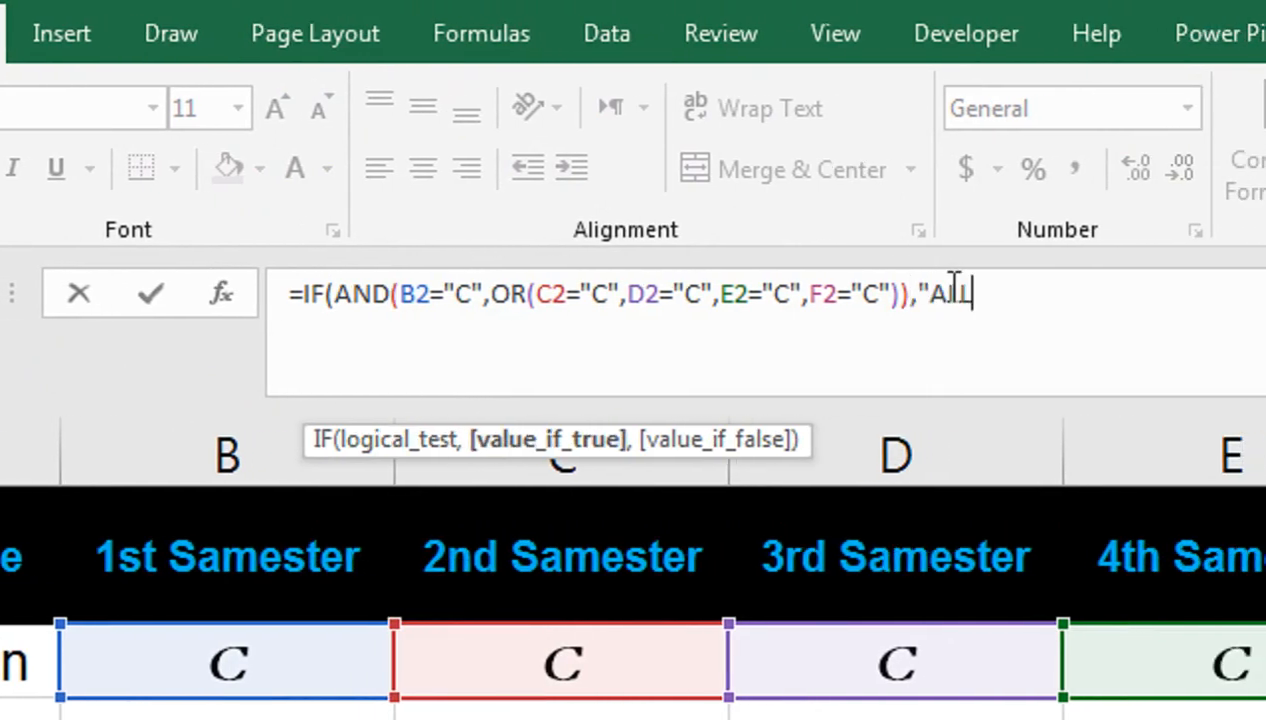
text(","NOT AL)
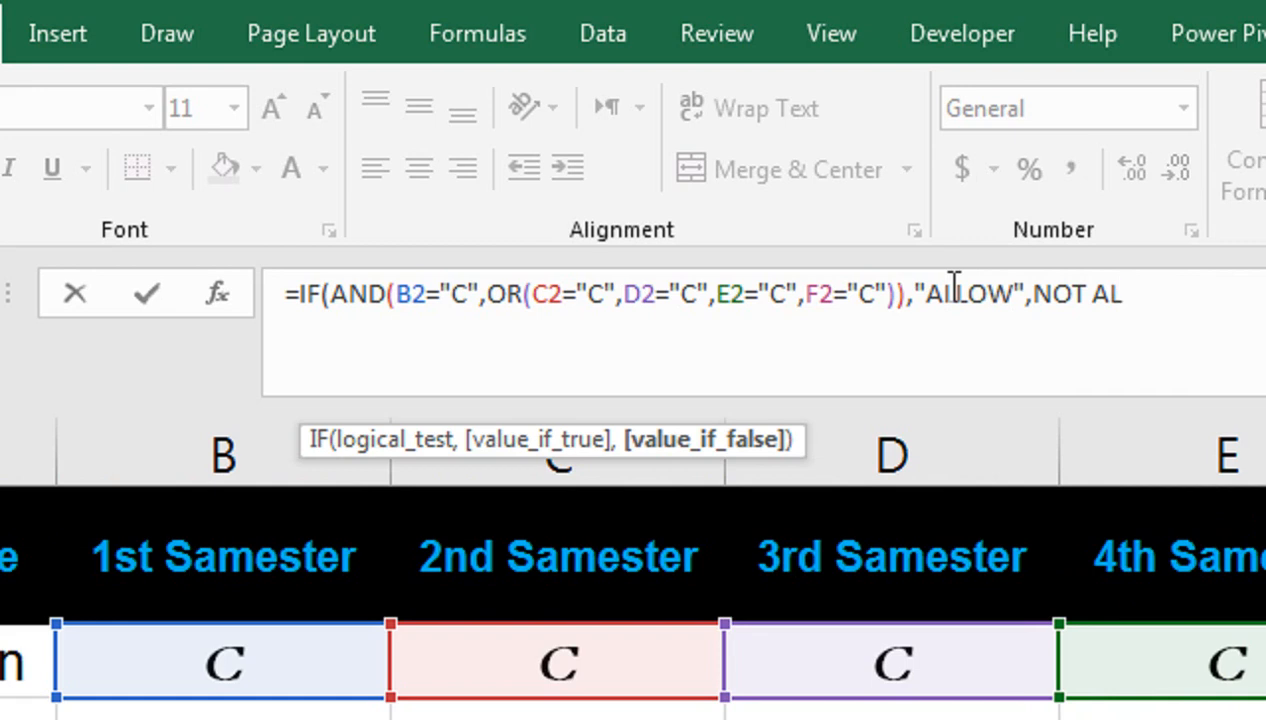
text(LOW)
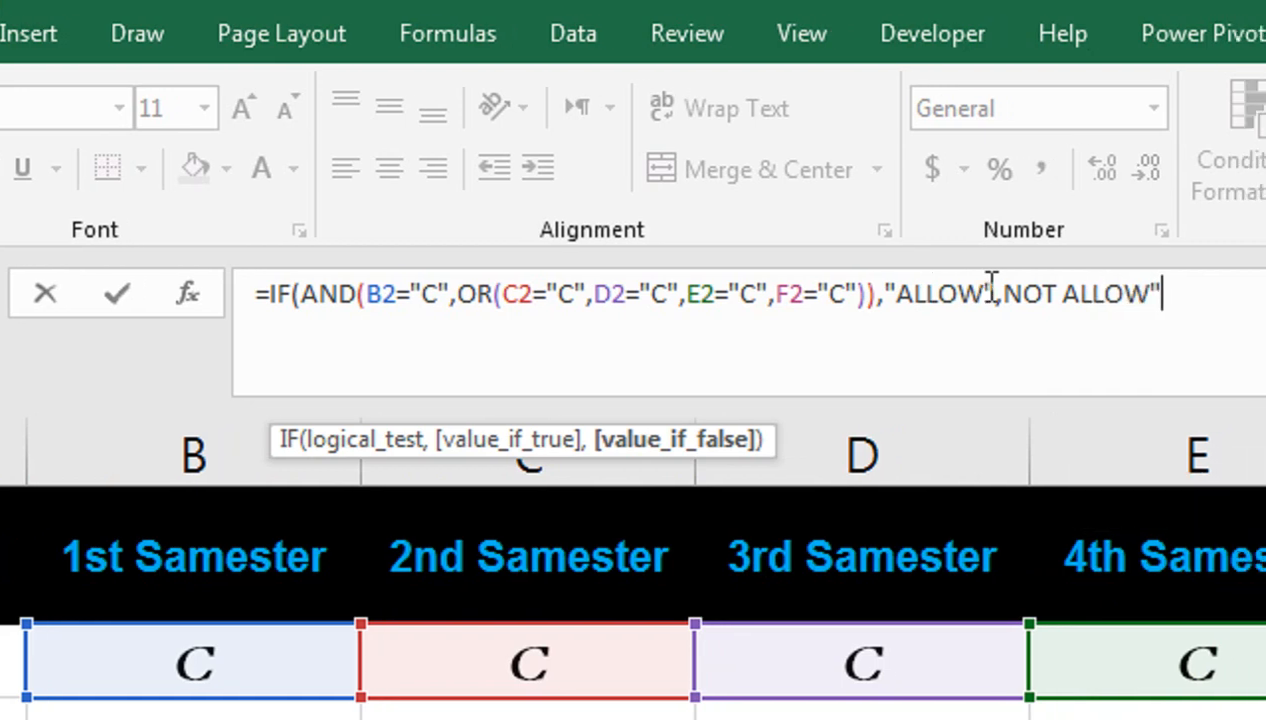
text(")
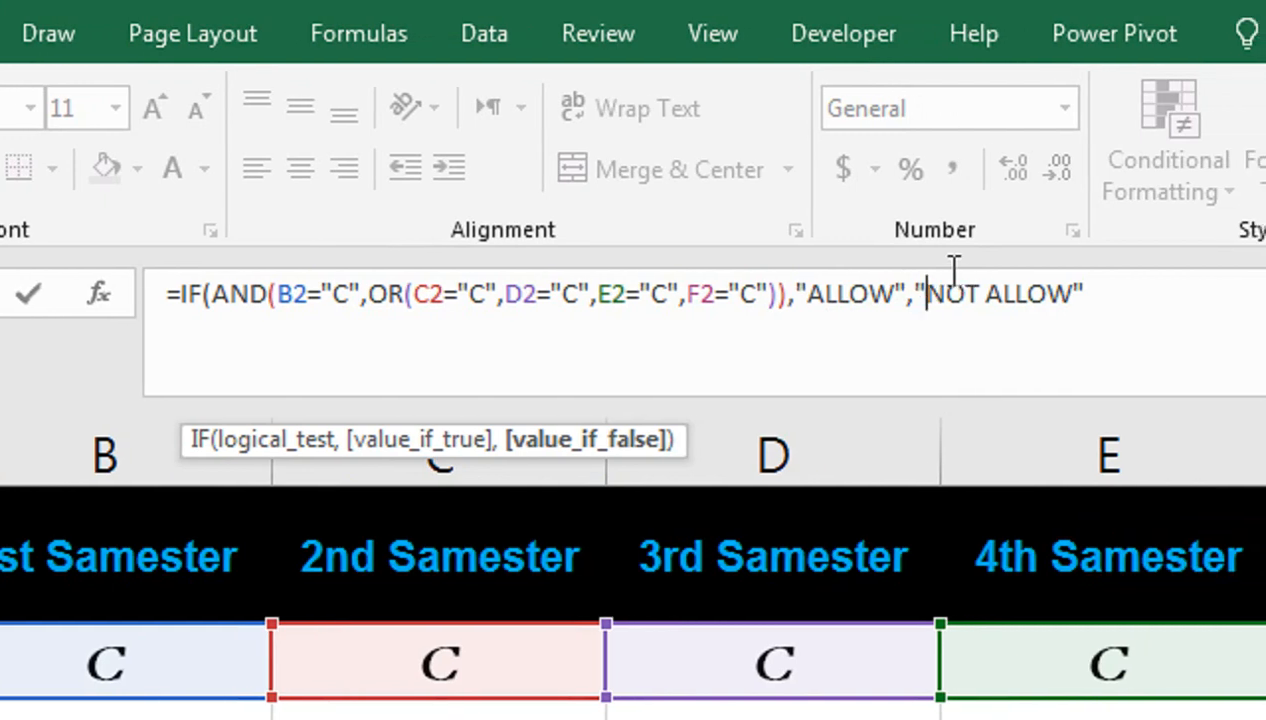
click(1109, 282)
text())
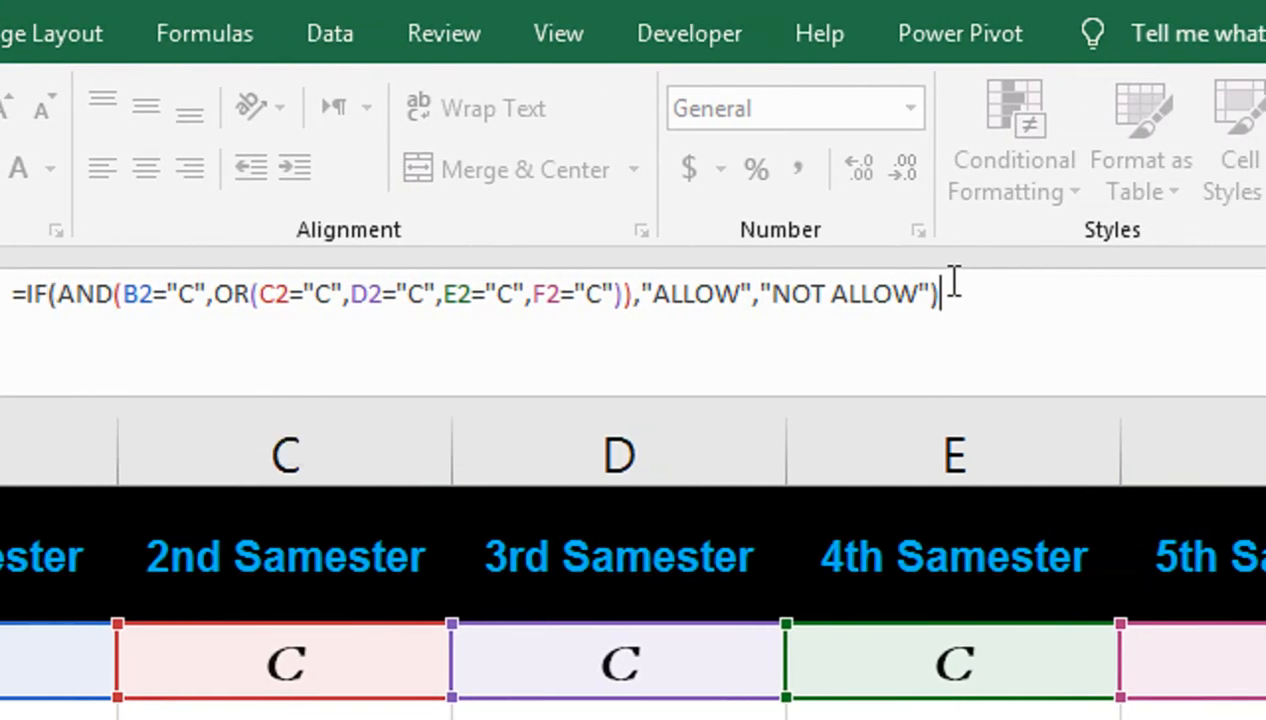
key(Return)
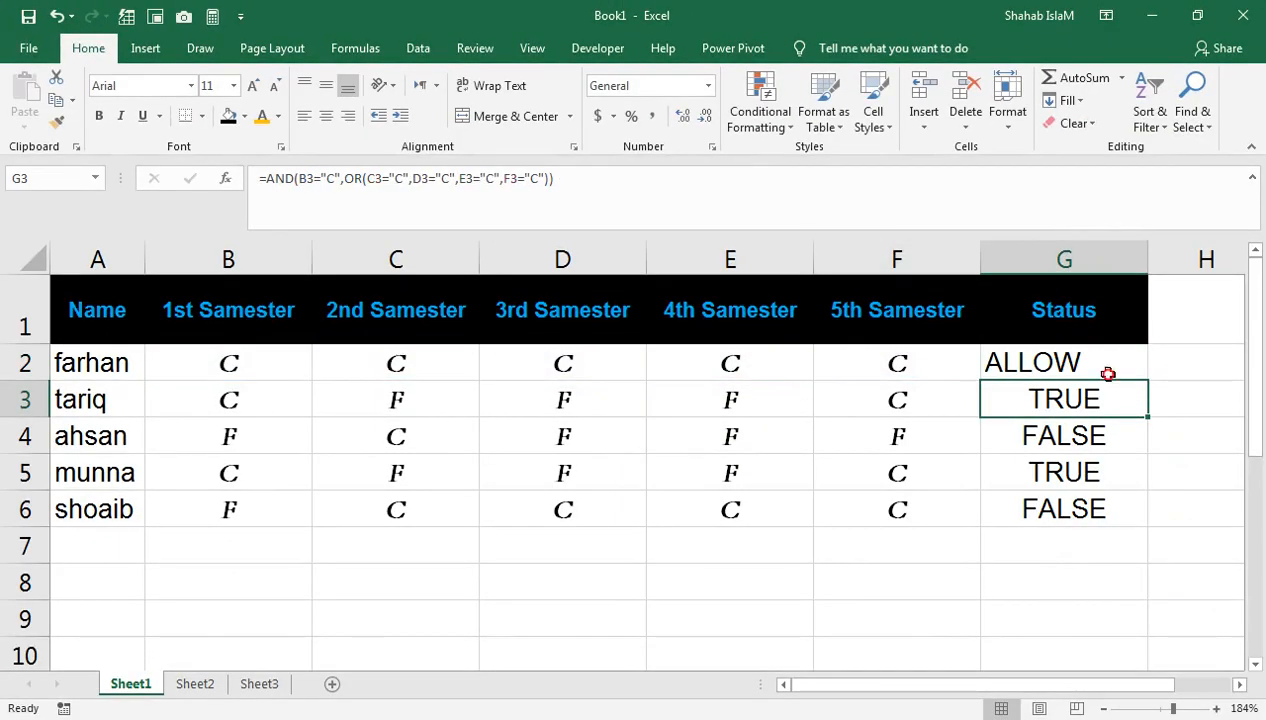
Fill the IF formula from G2 down through G6 and slightly widen the Status column
click(1108, 373)
drag(1148, 380, 1127, 530)
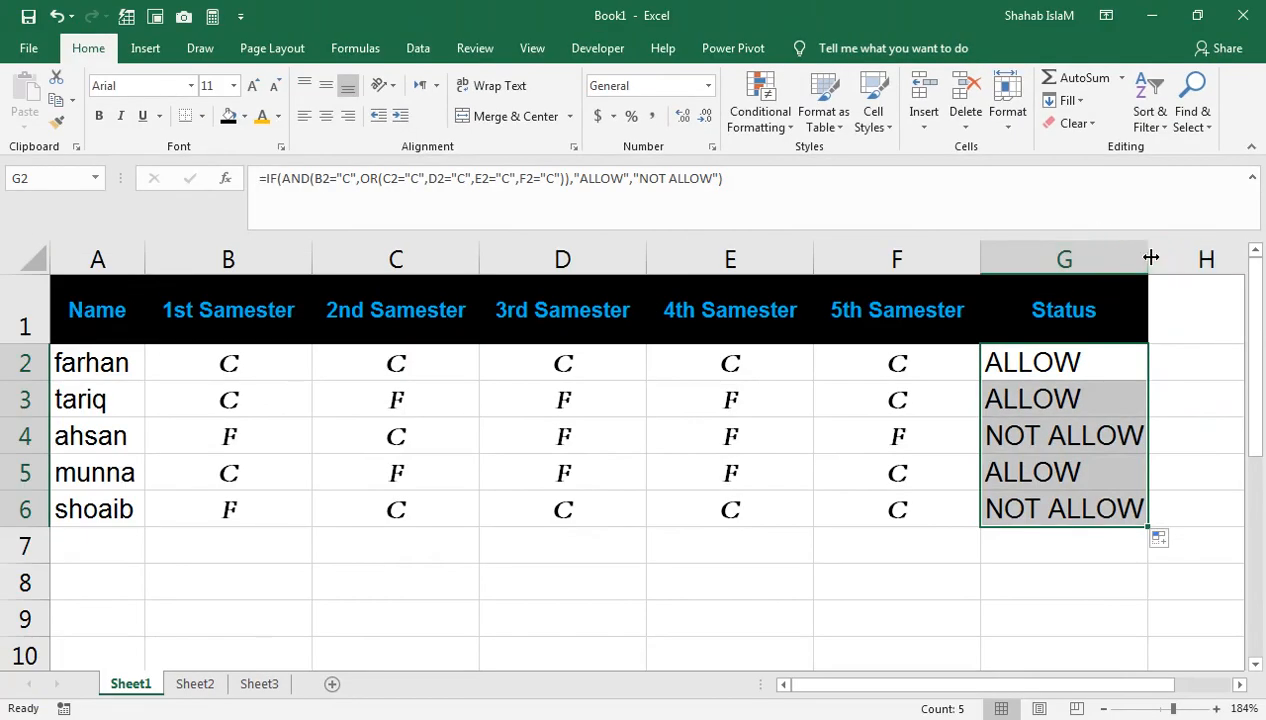
drag(1030, 10, 1036, 3)
drag(1153, 260, 1155, 260)
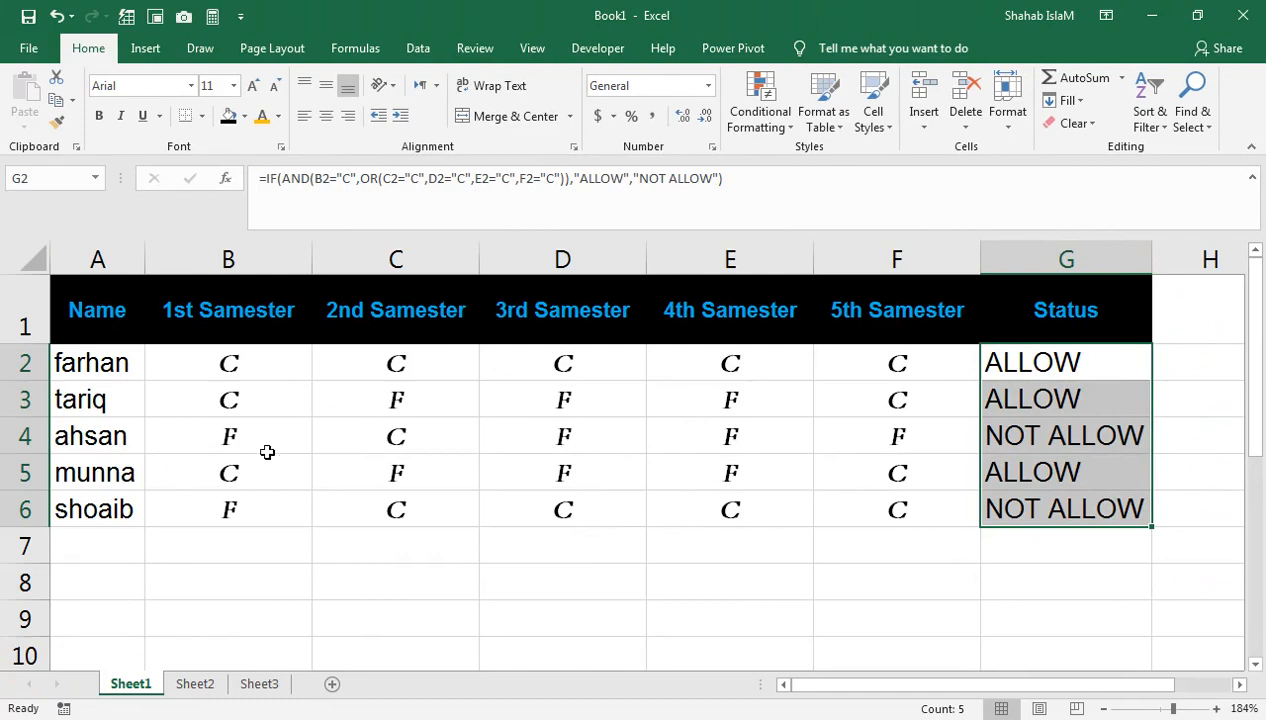